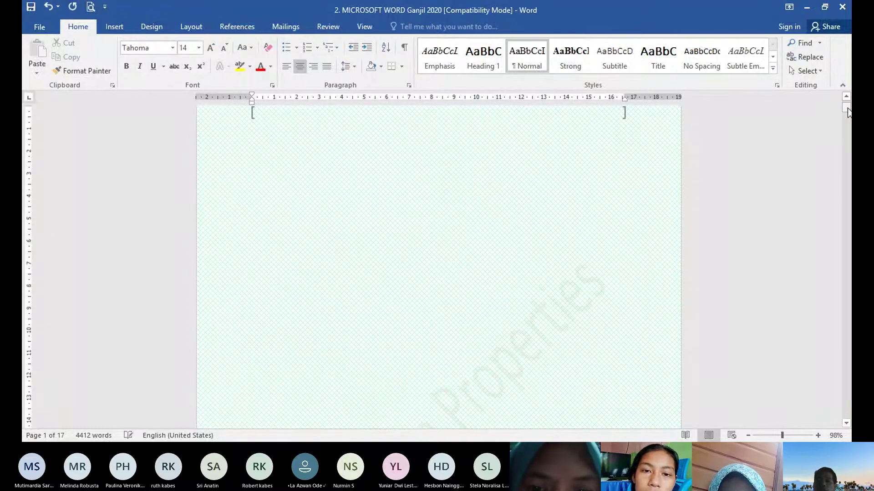
Go to the BAB 2 chapter title and view the Add Text levels available for the table of contents
mouse_move(844, 134)
left_mouse_down()
mouse_move(847, 119)
mouse_move(848, 127)
left_mouse_up()
left_click(440, 317)
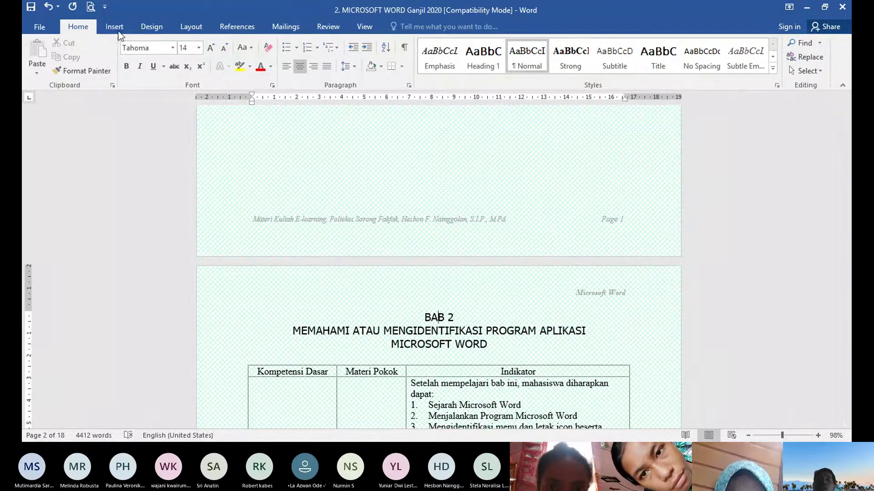
left_click(240, 26)
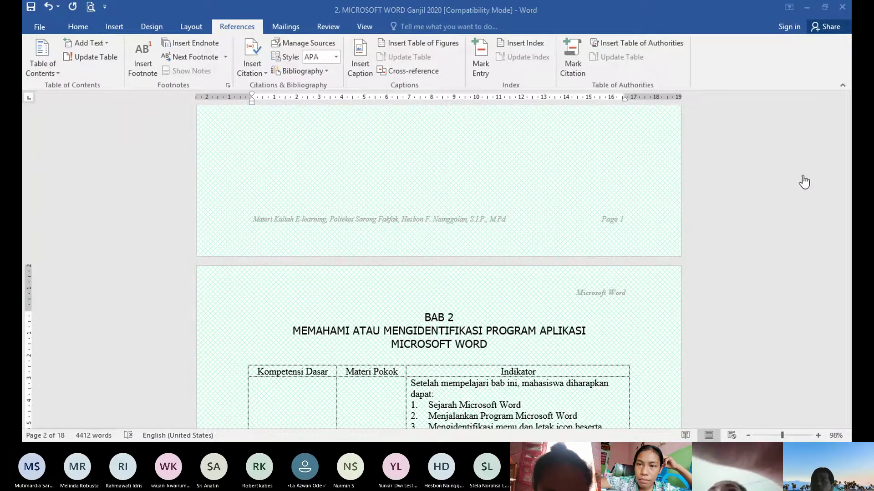
left_click(657, 297)
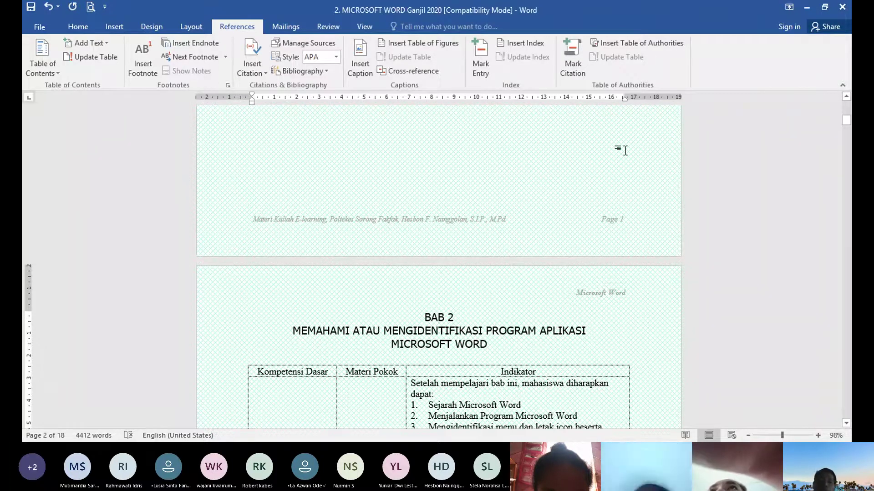
left_click(108, 43)
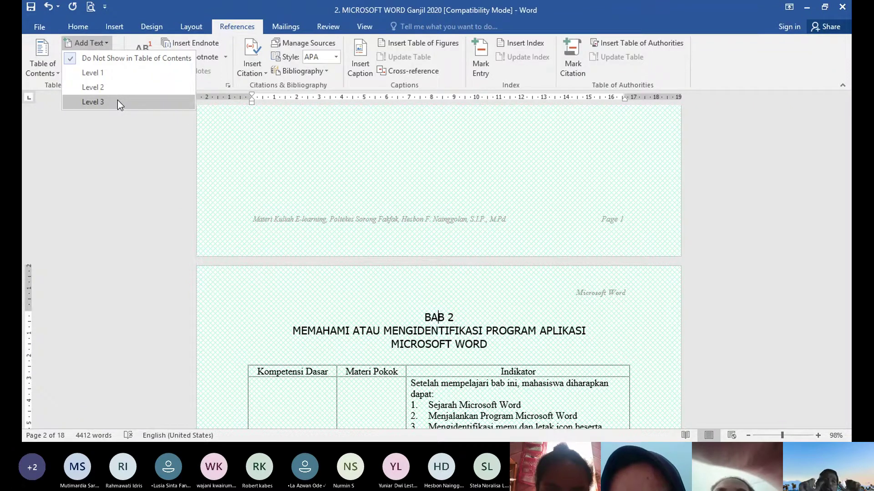
left_click(410, 321)
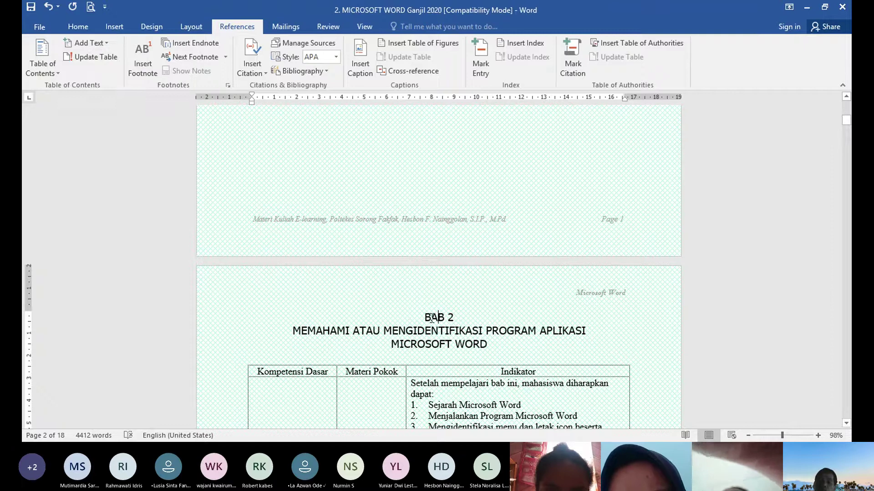
left_click(435, 322)
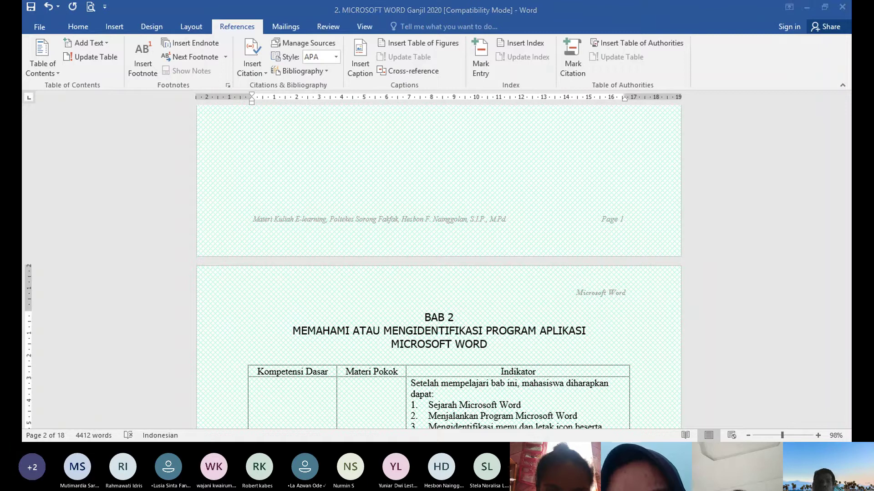
key("alt+Tab")
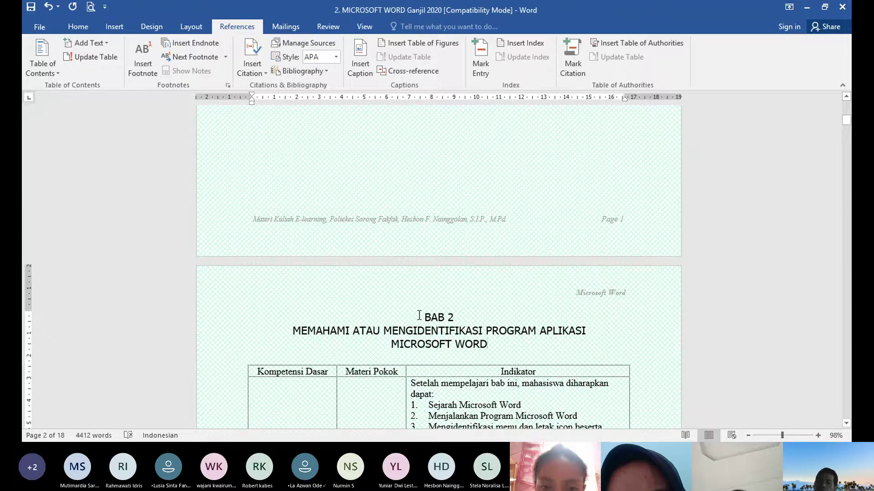
left_click_drag(418, 318, 454, 317)
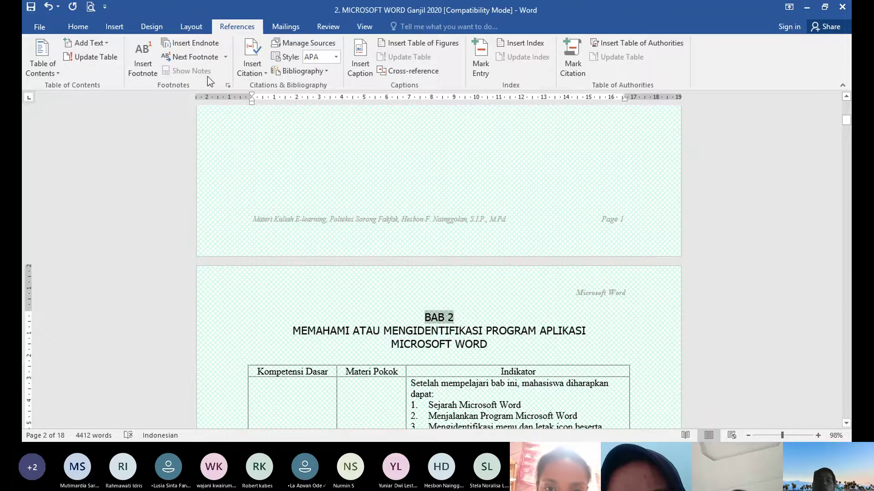
left_click(105, 42)
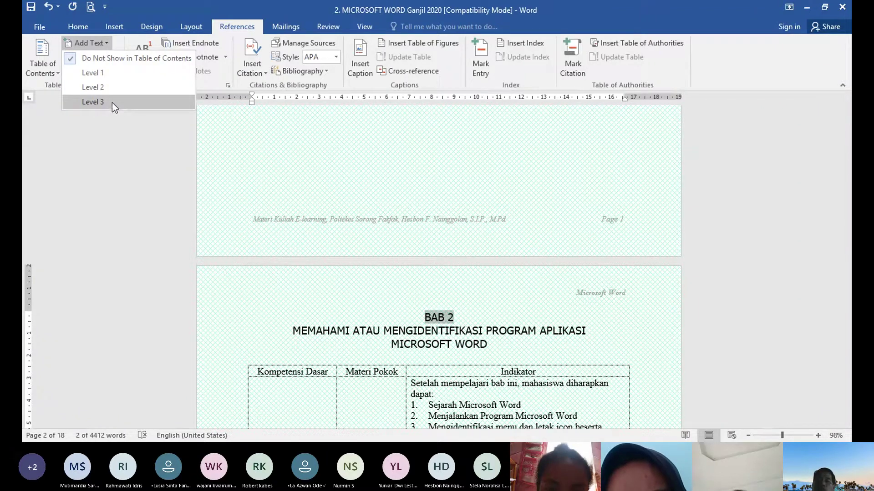
left_click(463, 331)
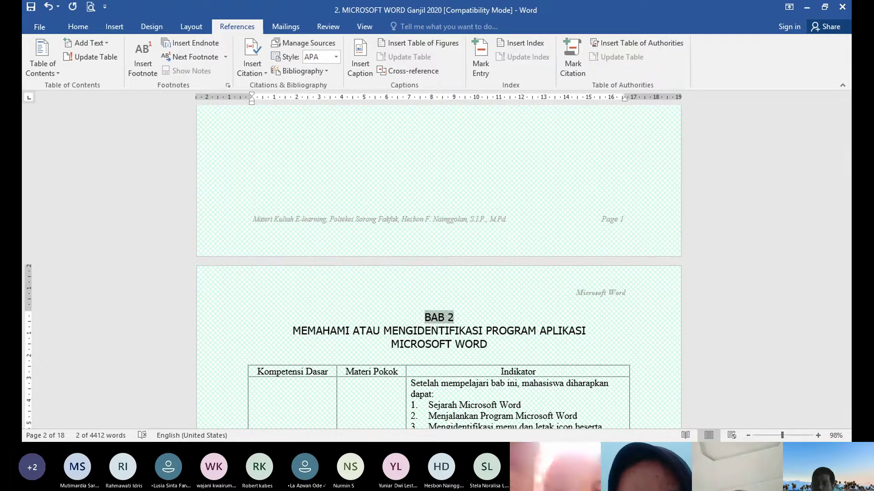
left_click(587, 402)
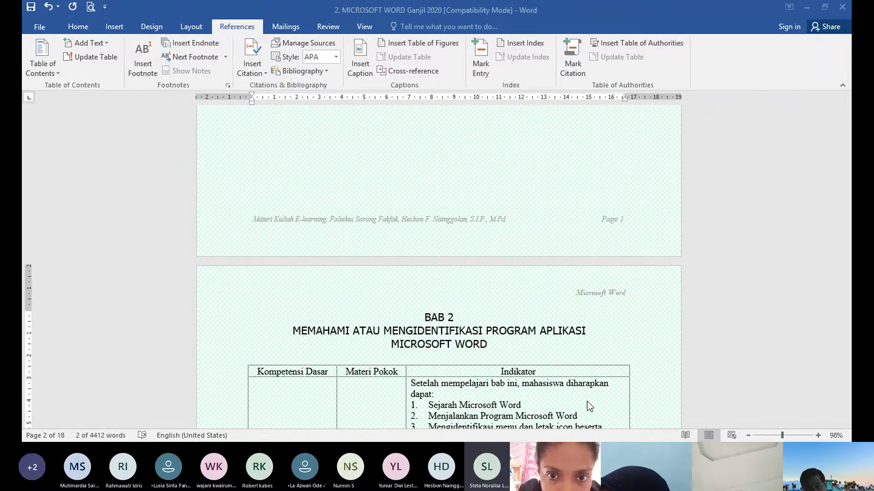
key("alt+Tab")
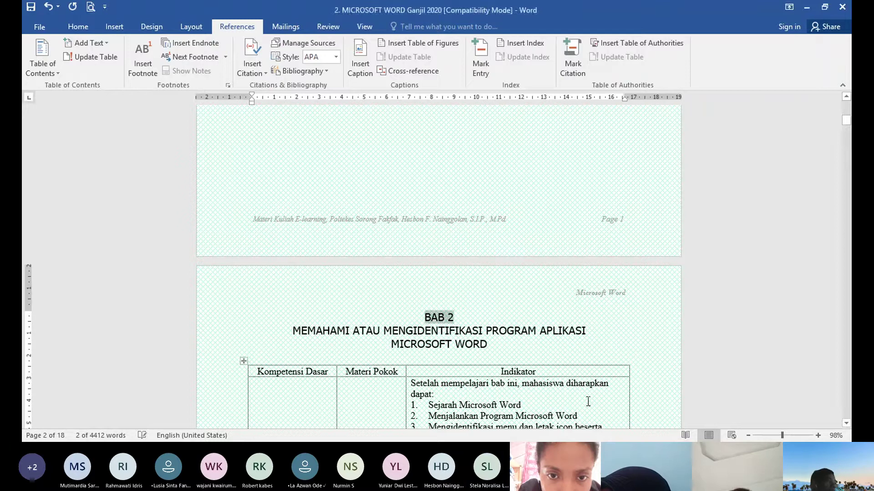
left_click(523, 308)
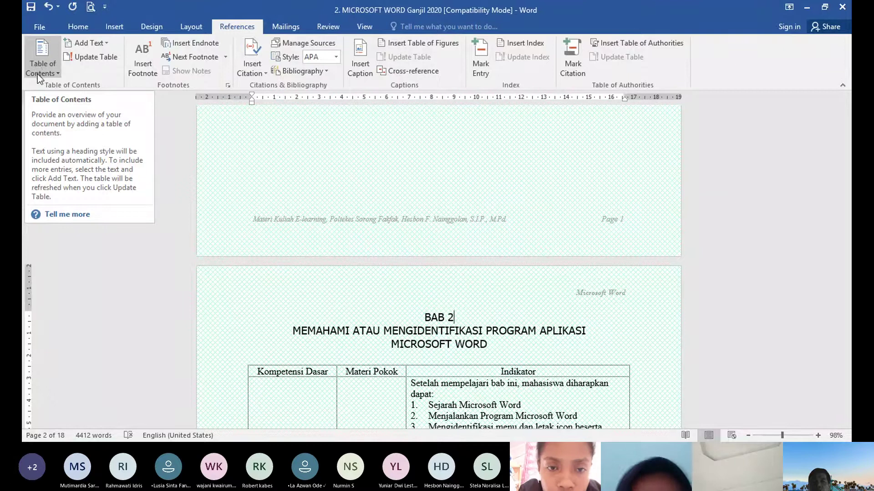
left_click(109, 44)
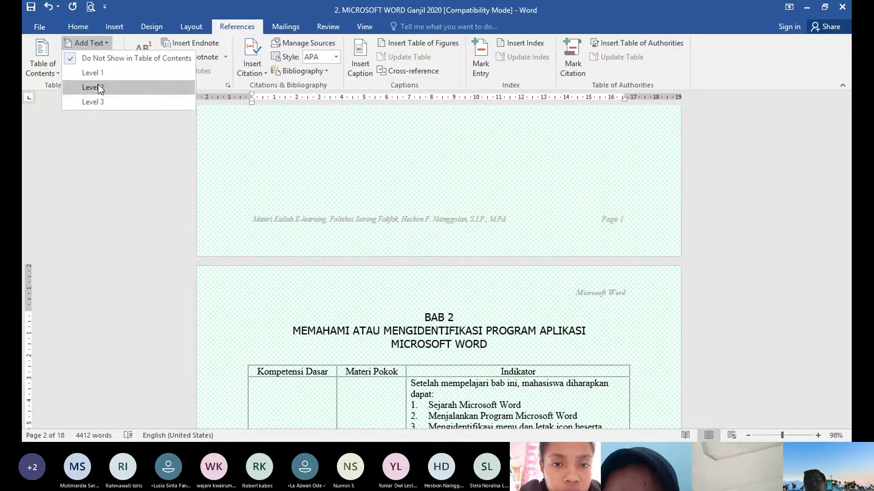
left_click(445, 318)
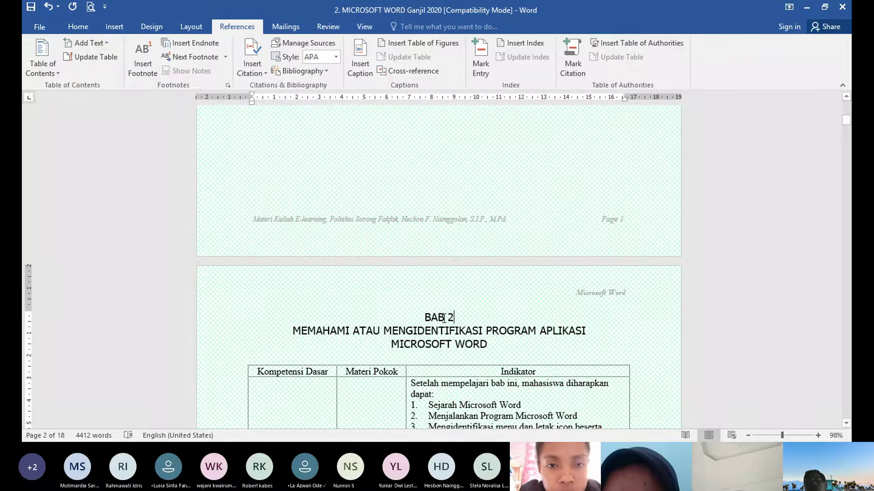
left_click_drag(424, 317, 584, 339)
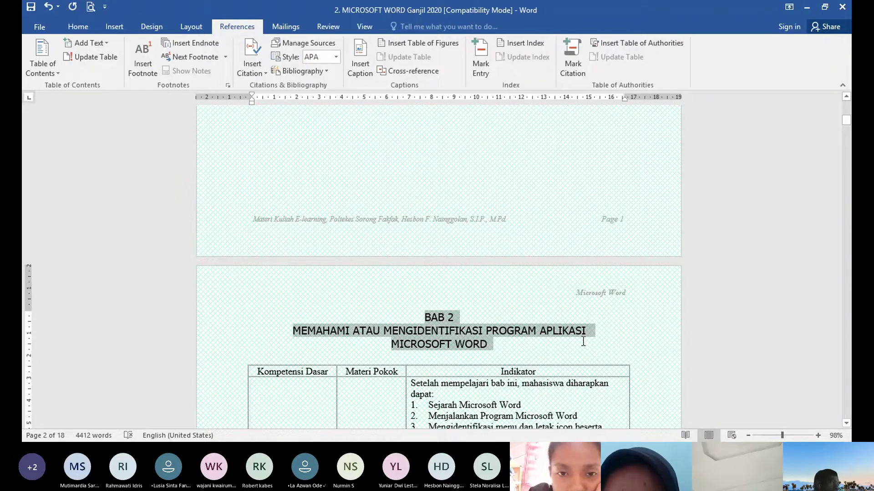
left_click_drag(582, 341, 585, 335)
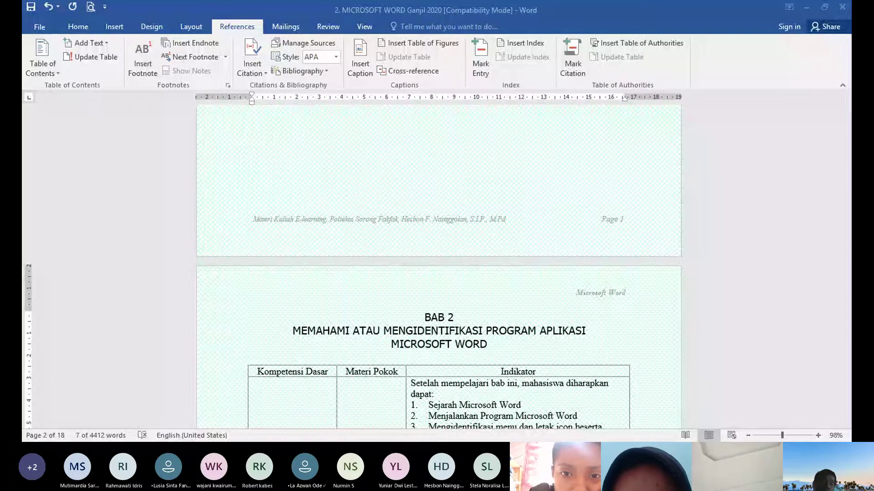
key("alt+Tab")
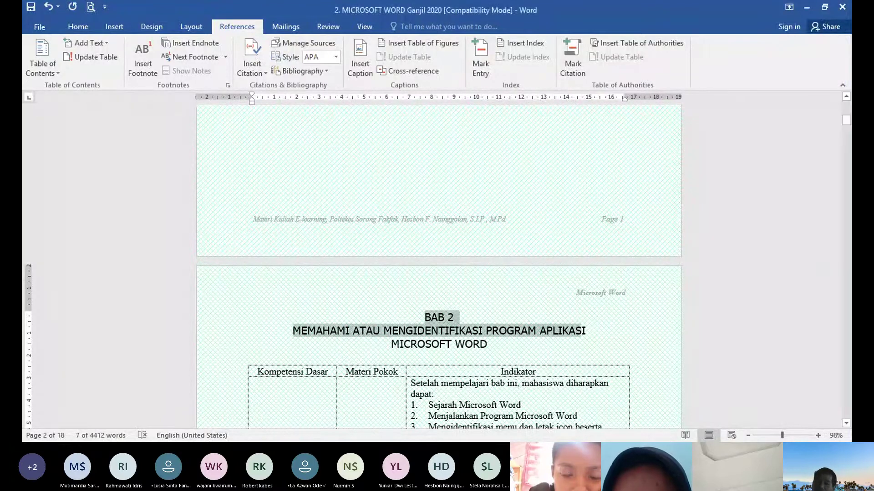
left_click(104, 45)
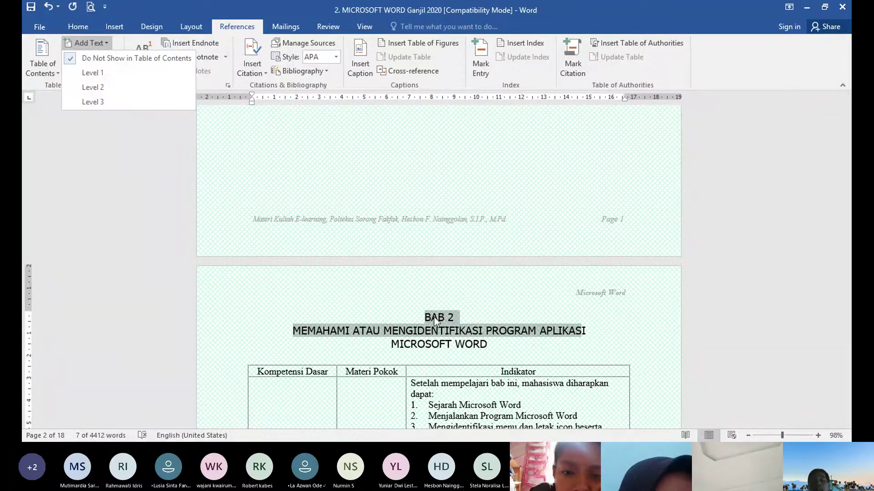
left_click(420, 324)
Add the three-line BAB 2 chapter title to the table of contents as Level 1 and center it
left_click_drag(417, 317, 501, 339)
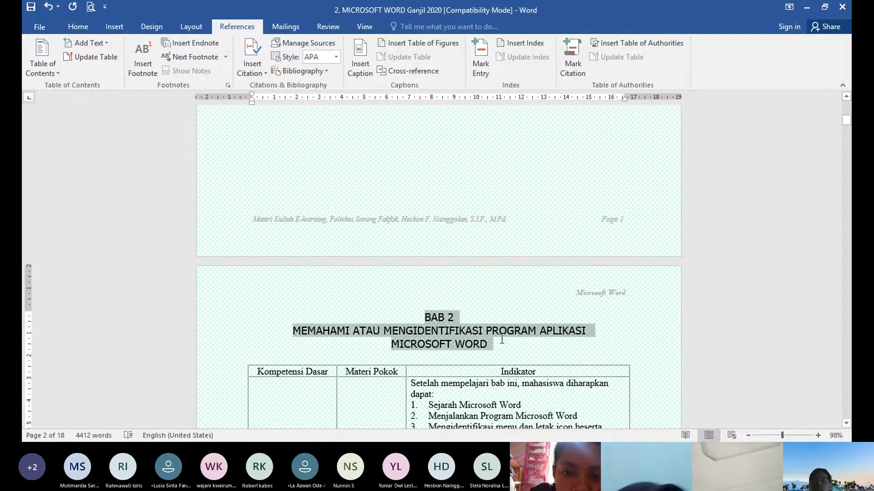
left_click(110, 42)
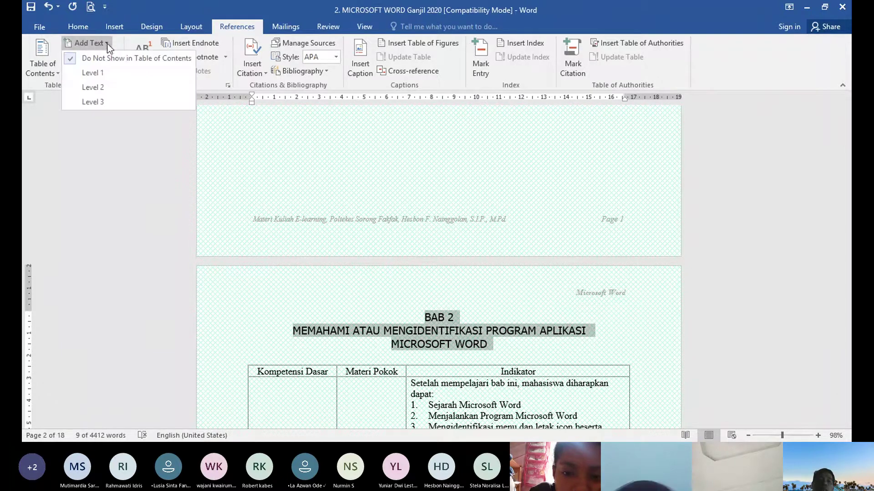
left_click(107, 69)
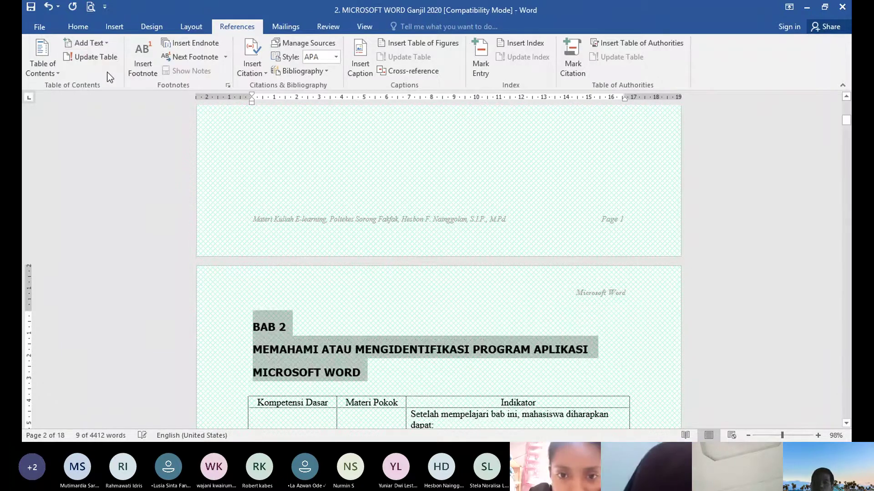
left_click(79, 27)
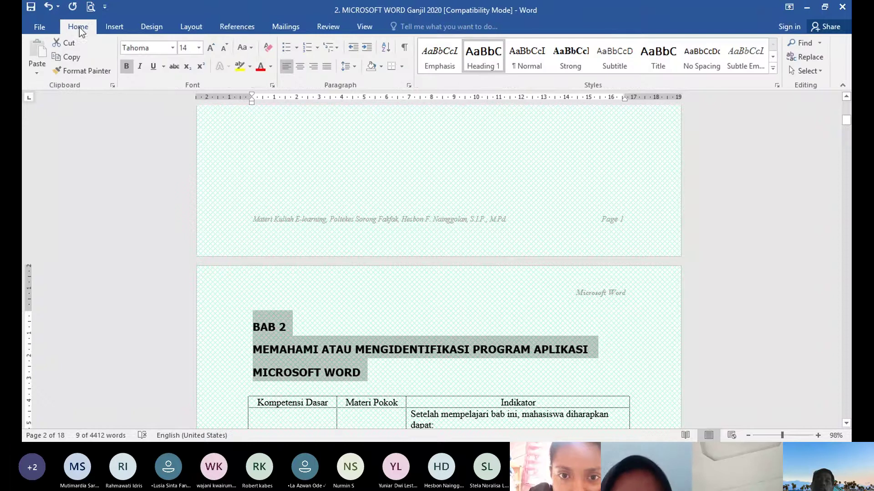
left_click(301, 69)
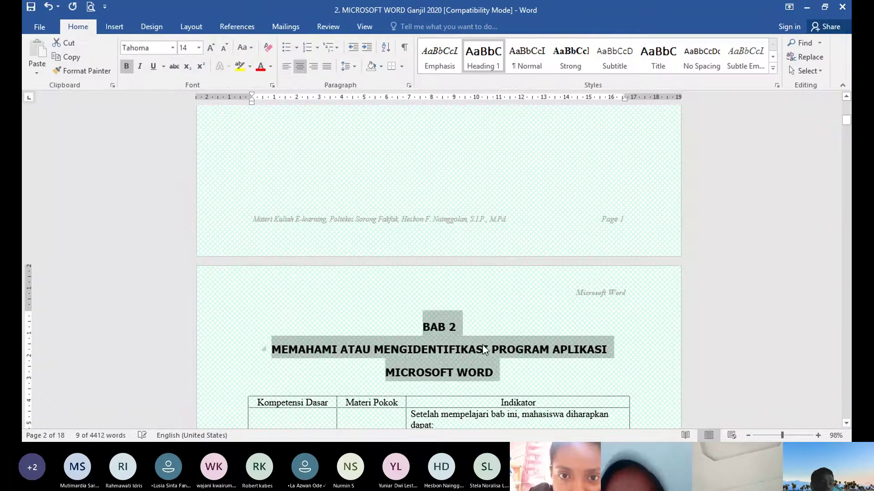
left_click(575, 380)
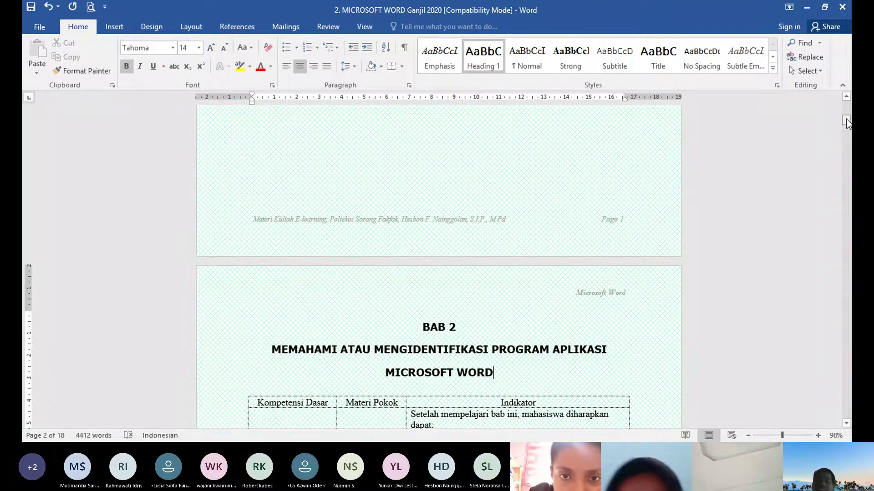
Add the heading SEJARAH SINGKAT MICROSOFT WORD to the table of contents as Level 2 and reapply its numbering
mouse_move(846, 122)
left_mouse_down()
mouse_move(846, 137)
mouse_move(846, 123)
left_mouse_up()
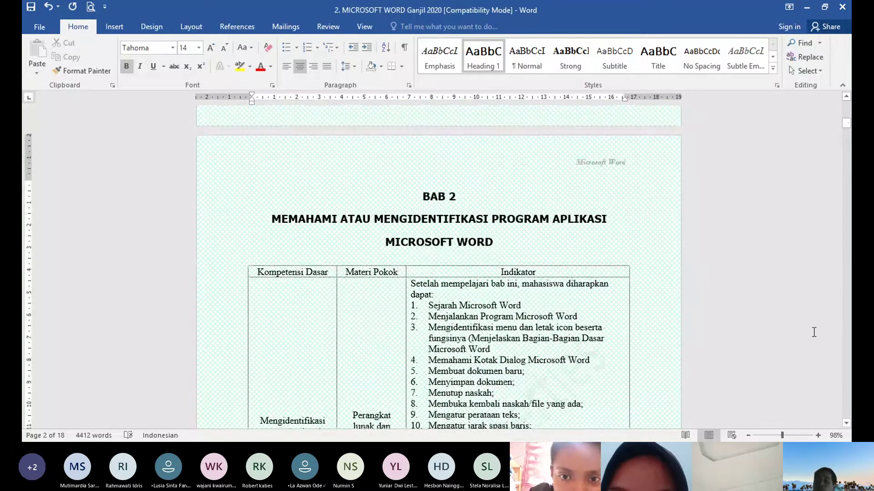
left_click(846, 424)
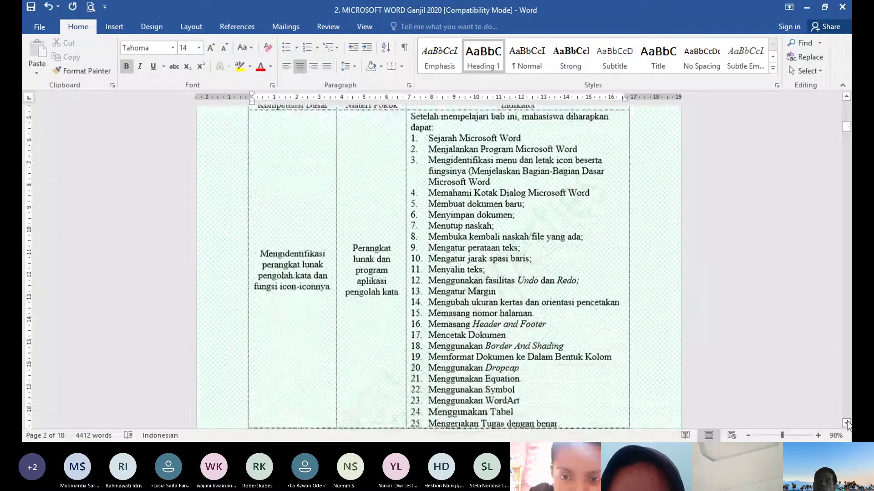
left_click_drag(846, 424, 847, 424)
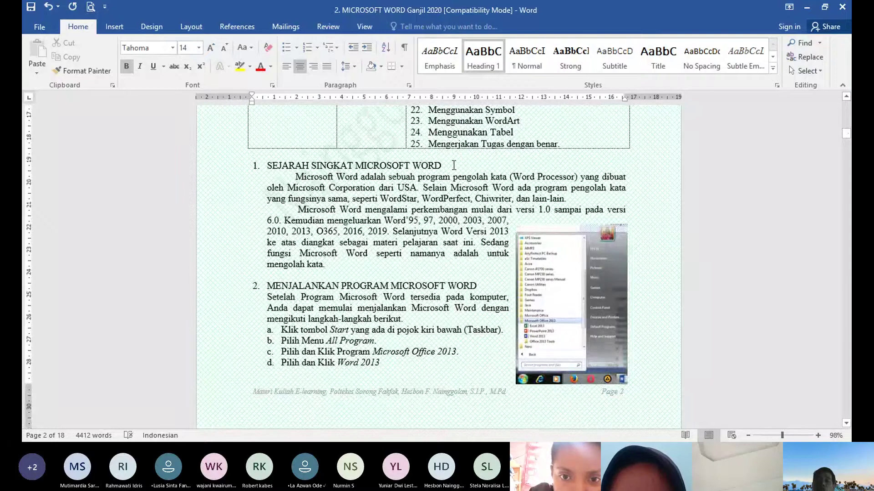
left_click(215, 171)
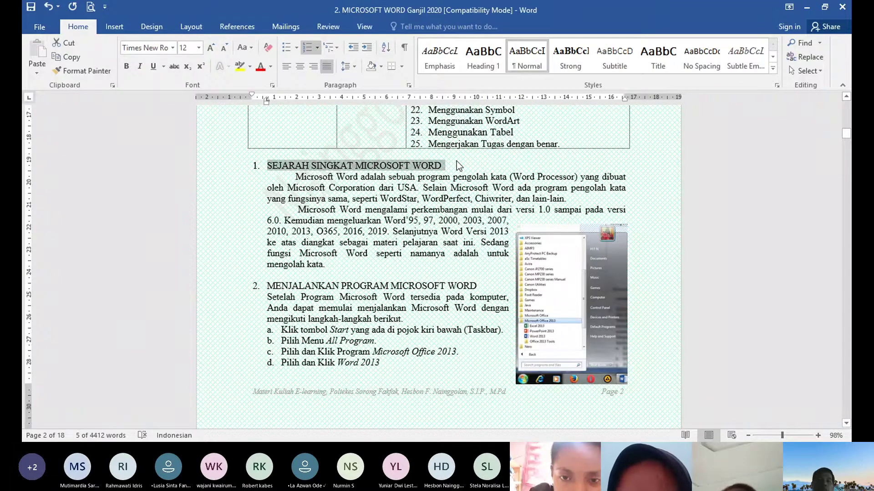
left_click(459, 166)
left_click(237, 27)
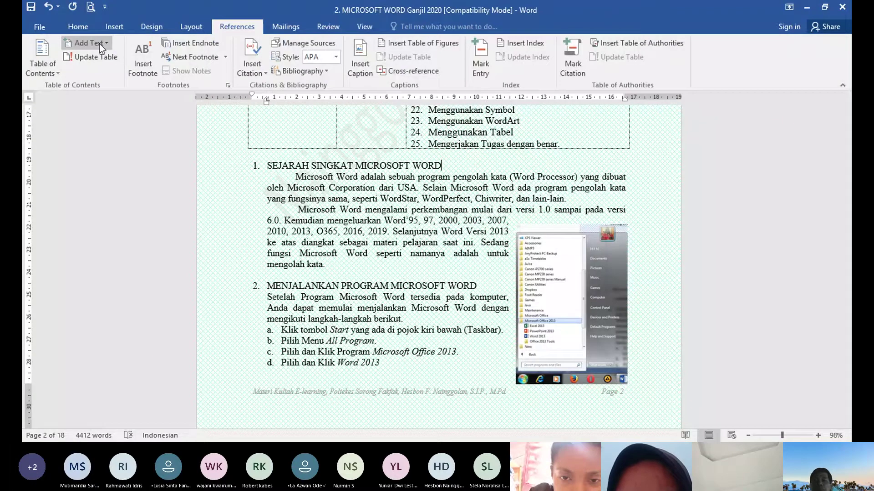
key("ctrl+alt+1")
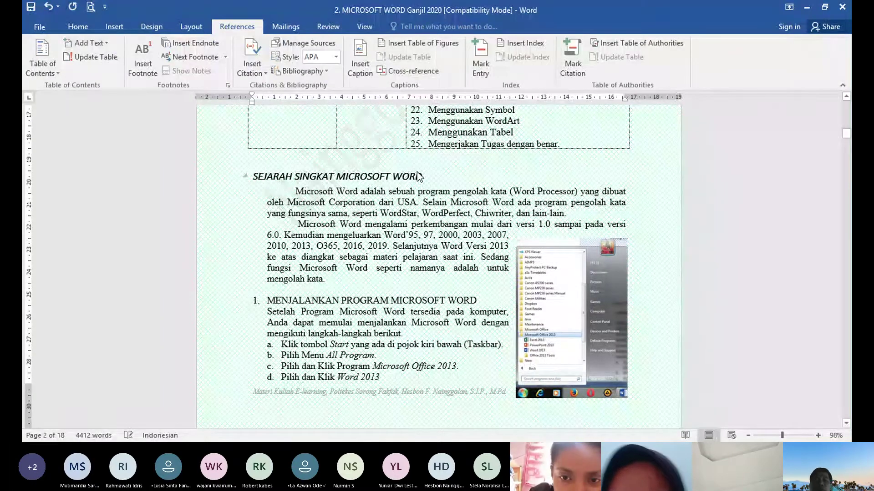
left_click(84, 26)
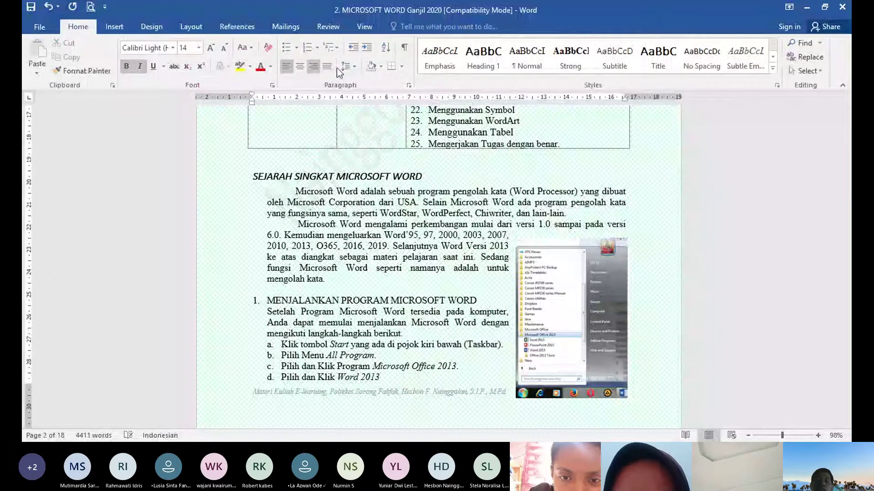
left_click(308, 49)
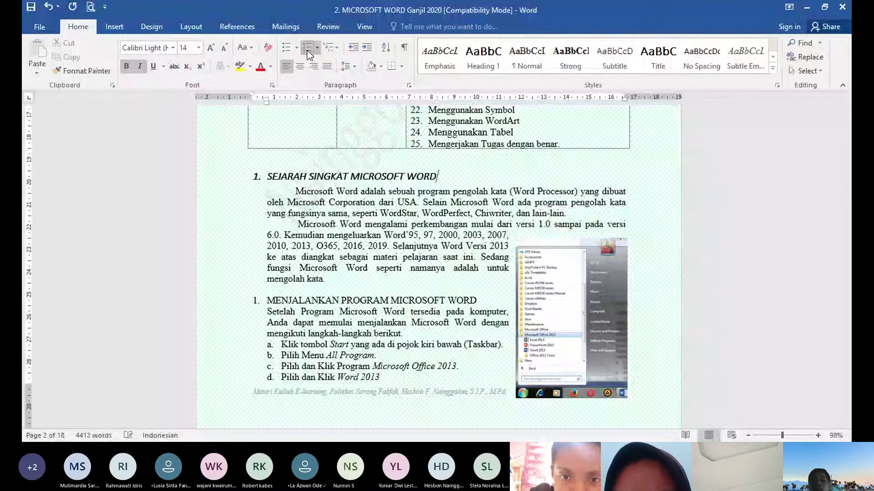
Add the heading MENJALANKAN PROGRAM MICROSOFT WORD to the table of contents as Level 2 and reapply its numbering
left_click(220, 303)
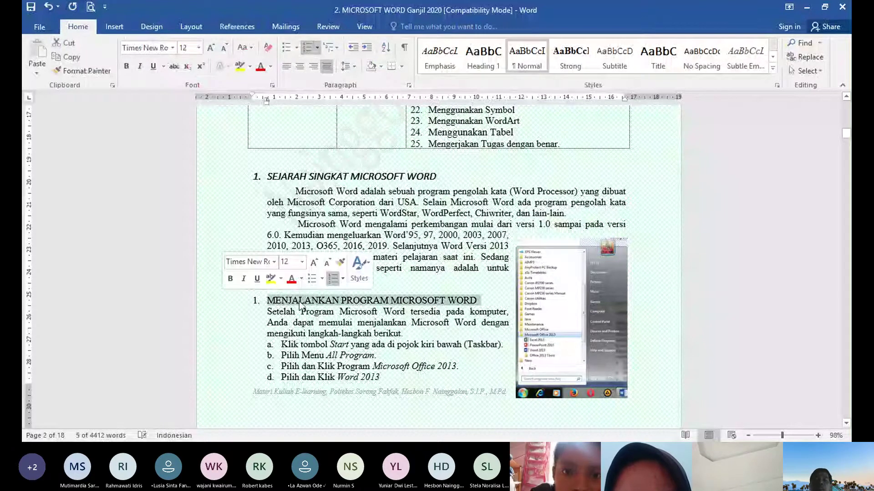
left_click(240, 29)
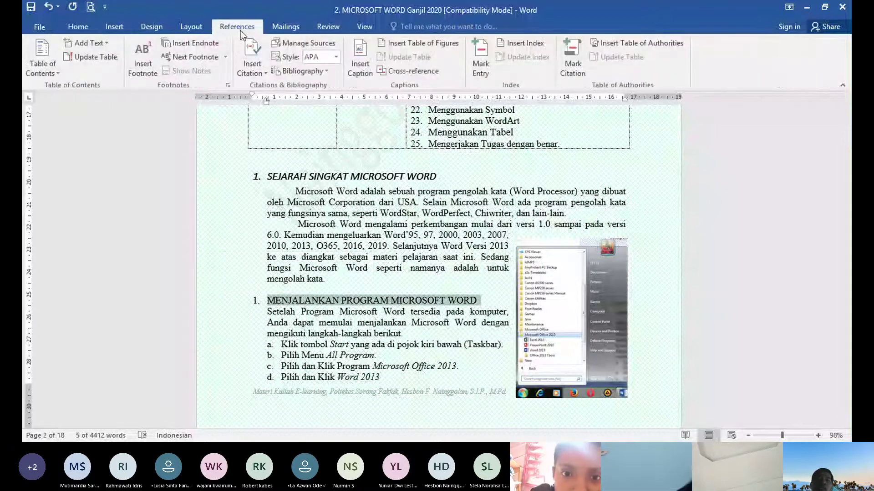
left_click(105, 43)
left_click(93, 87)
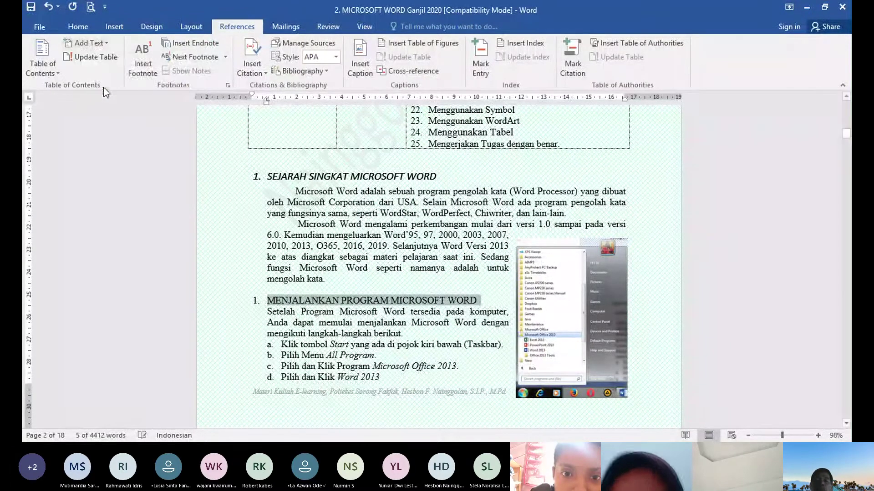
left_click(78, 27)
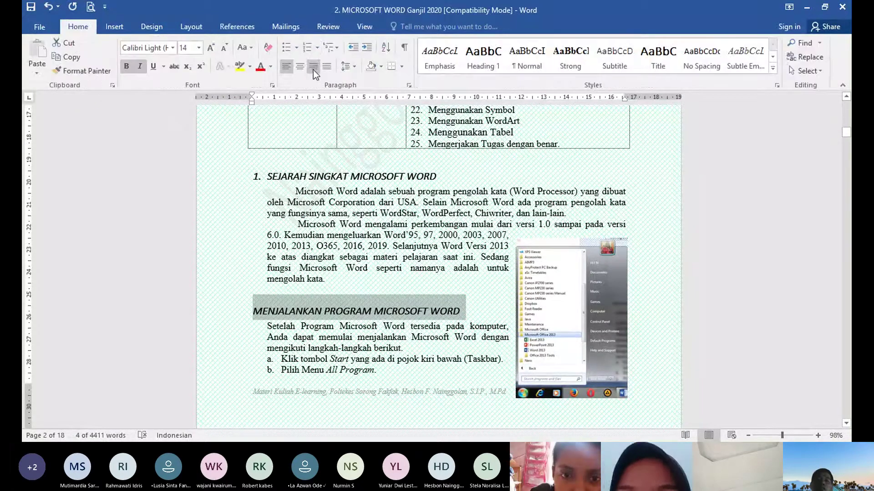
left_click(308, 50)
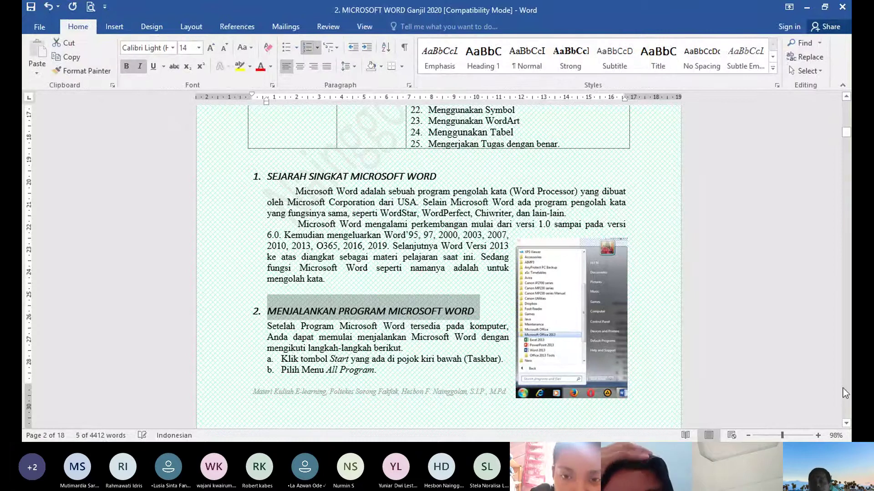
Add both lines of the heading MENGIDENTIFIKASI MENU DAN LETAK ICON BESERTA FUNGSINYA (BAGIAN-BAGIAN DASAR MICROSOFT WORD to the table of contents as Level 2
scroll(847, 424, "down", 6)
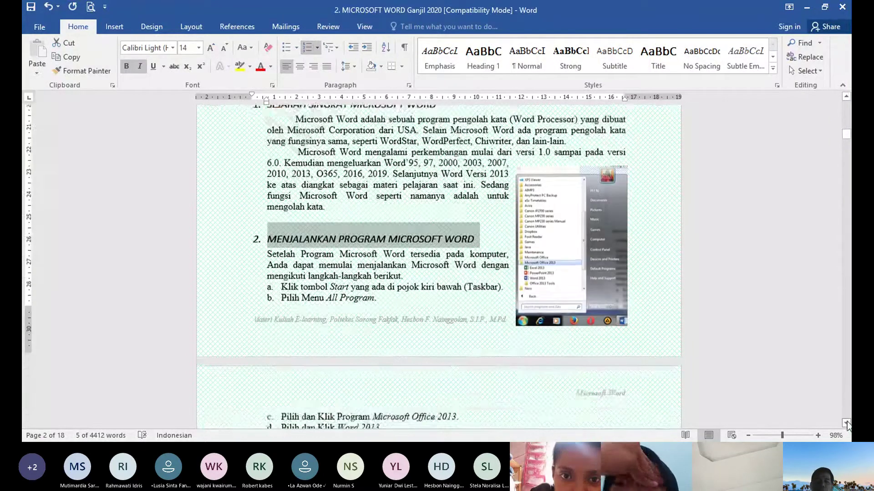
scroll(847, 424, "down", 4)
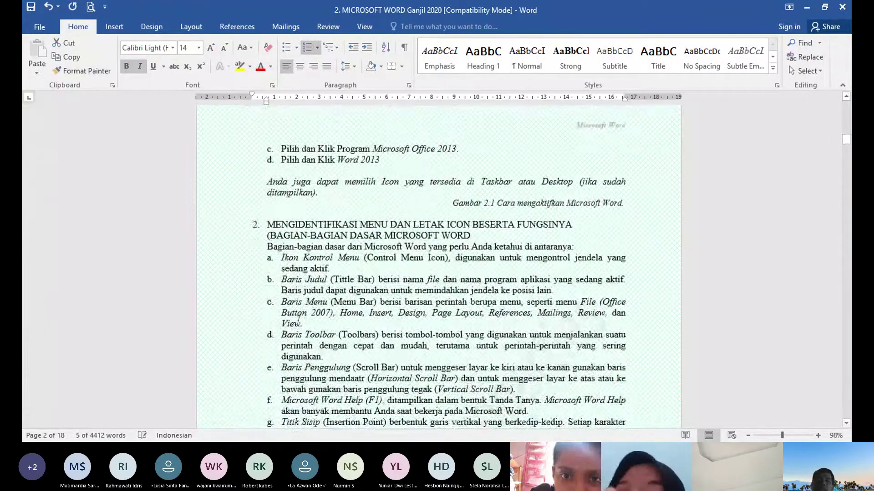
left_click(225, 235)
left_click_drag(229, 229, 226, 239)
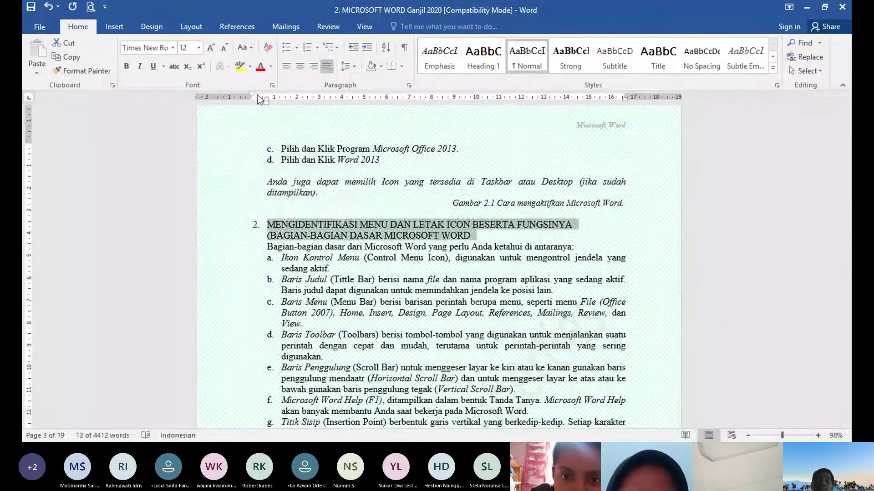
left_click(308, 48)
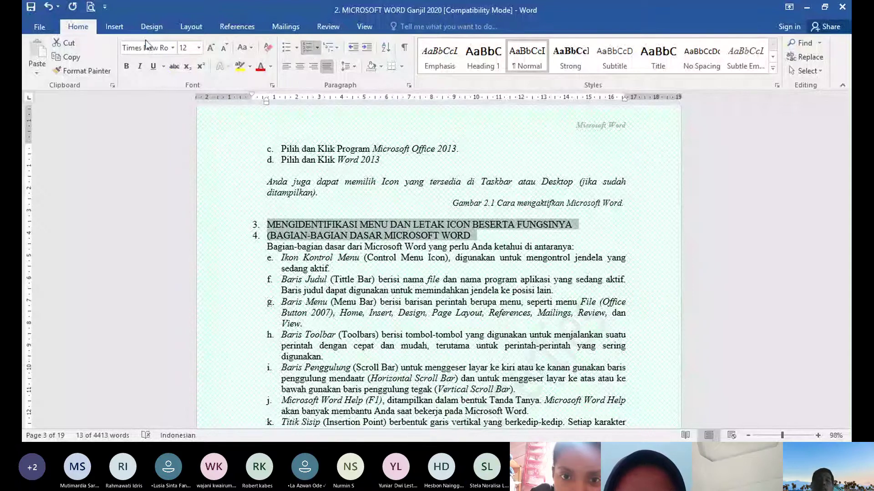
left_click(237, 27)
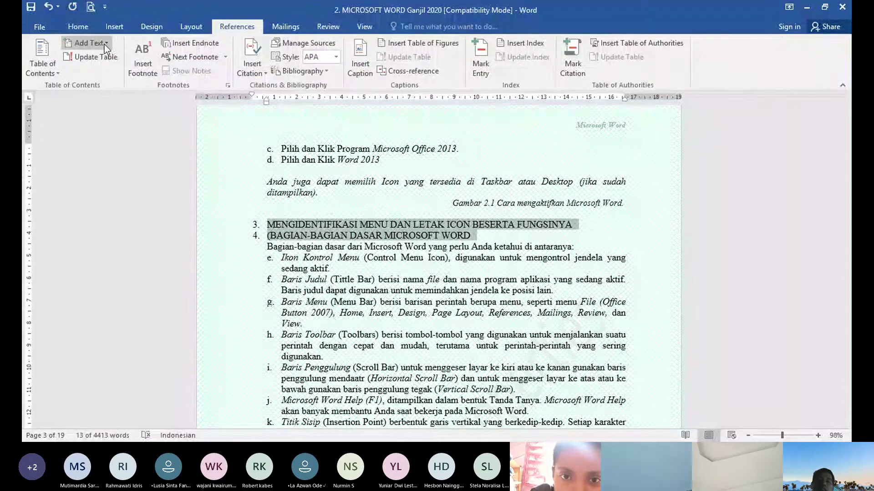
left_click(88, 43)
left_click(86, 77)
Join the two lines of the MENGIDENTIFIKASI MENU heading into one paragraph and reapply its numbering
left_click(299, 253)
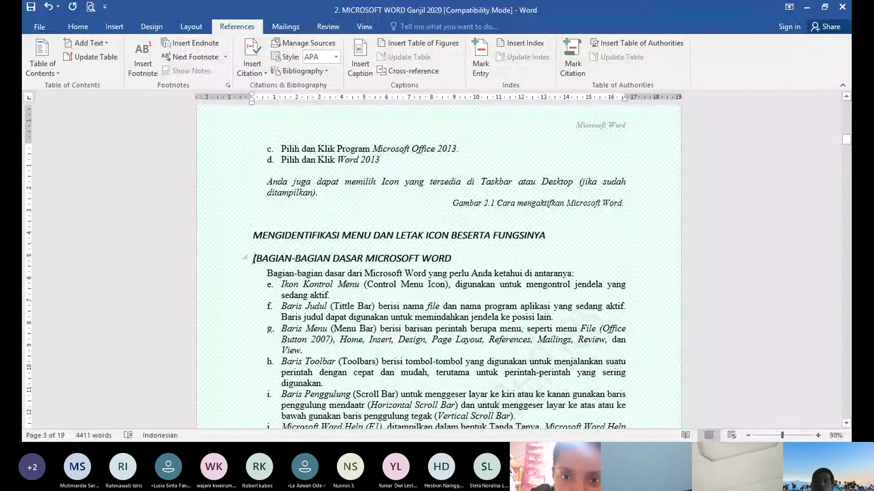
key("BackSpace")
scroll(298, 253, "up", 10)
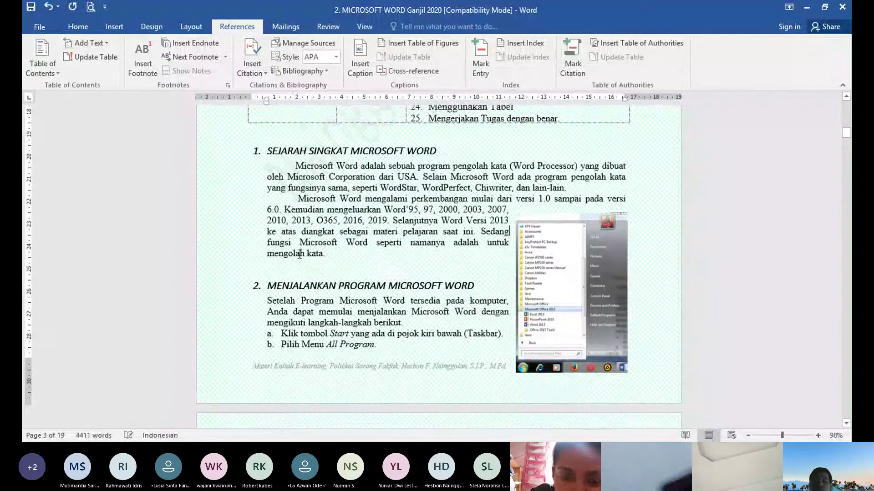
scroll(298, 253, "down", 10)
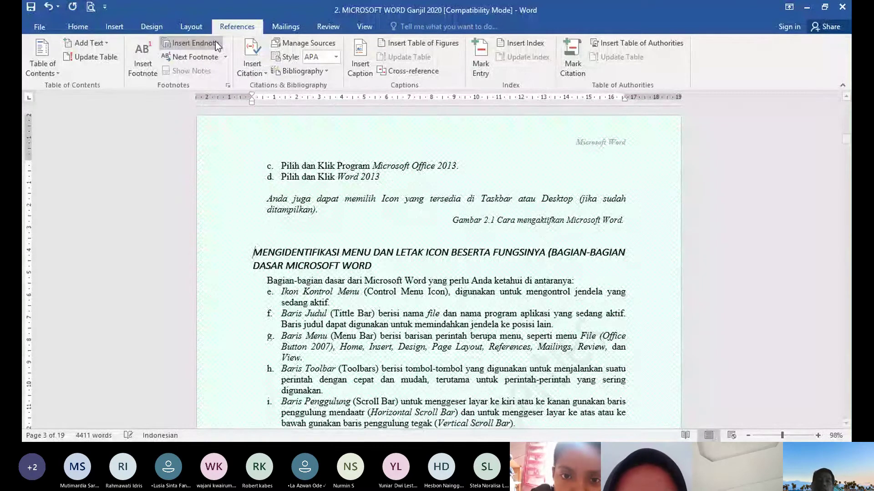
left_click(78, 26)
left_click(308, 50)
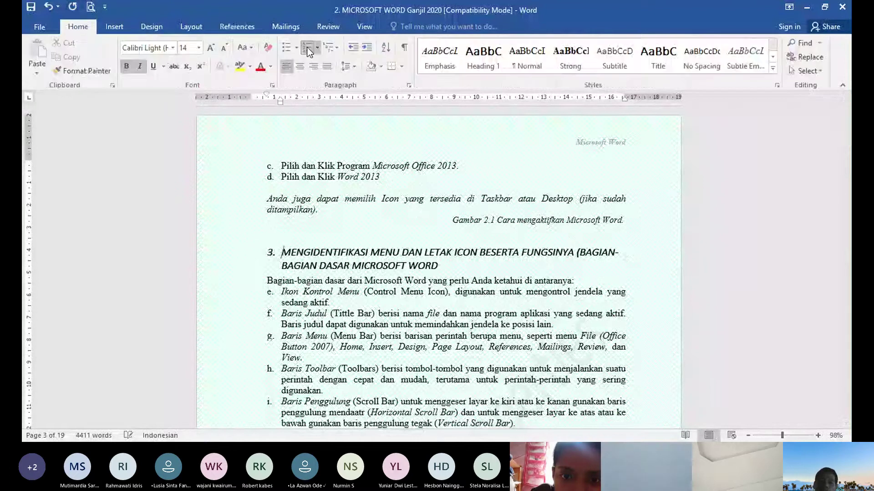
Add the heading MENGENAL KOTAK DIALOG MICROSOFT WORD to the table of contents as Level 2 and reapply its numbering
key("Page_Down")
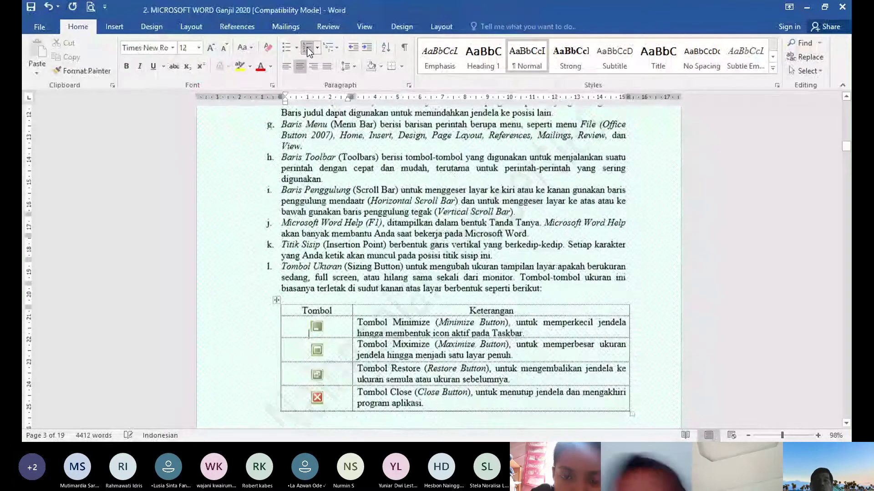
key("Page_Down")
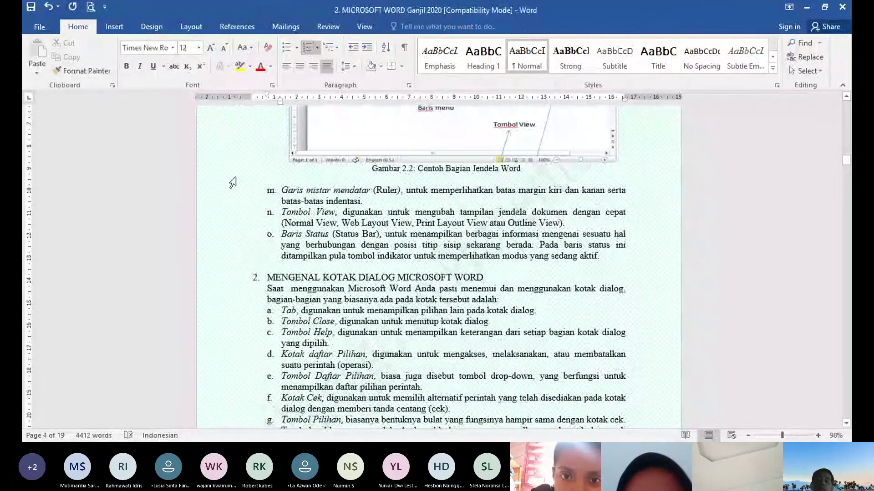
left_click(263, 271)
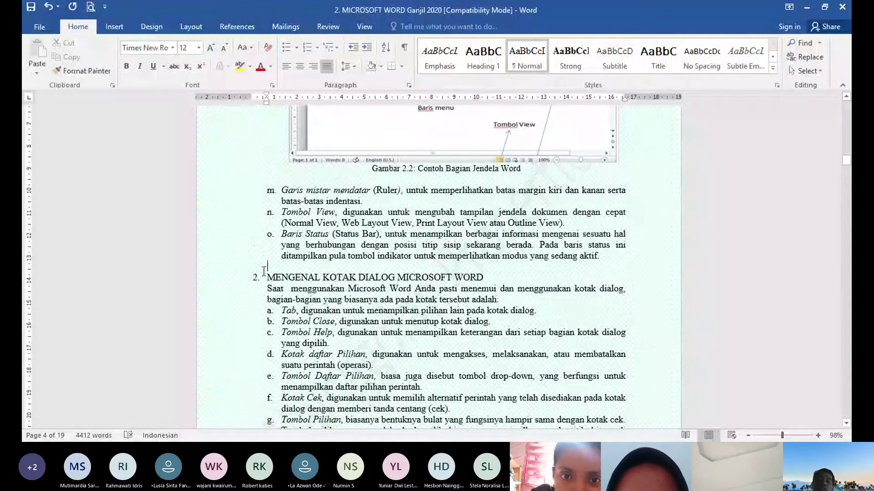
triple_click(263, 276)
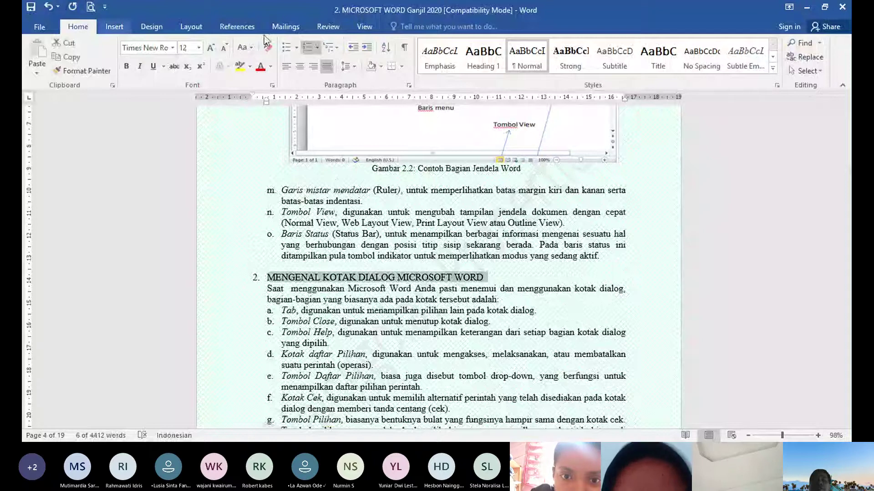
left_click(236, 27)
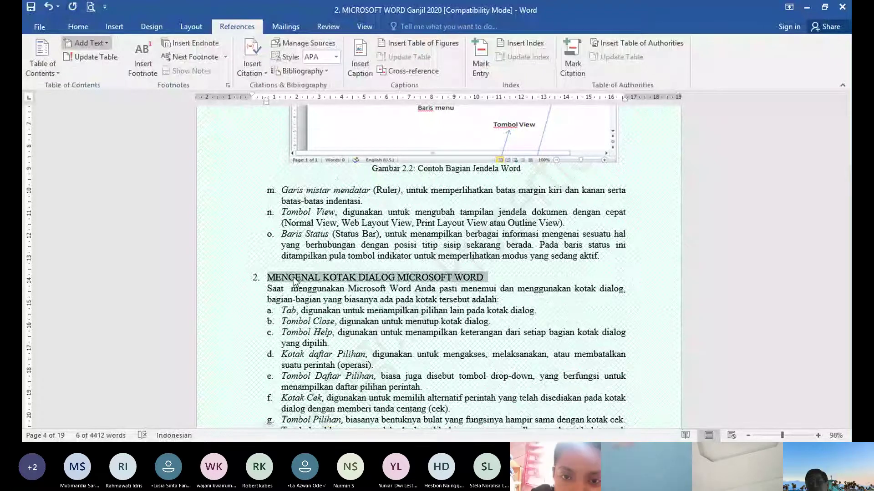
left_click(78, 26)
left_click(309, 51)
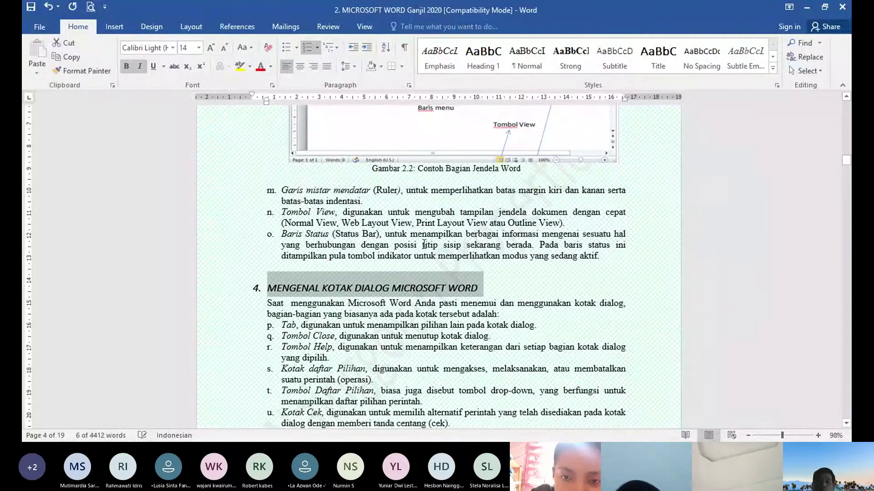
Look through the pages after the dialog box section up to the heading MEMBUAT DOKUMEN BARU and return to the section's start
left_click(846, 424)
left_click_drag(845, 424, 846, 425)
left_click(845, 425)
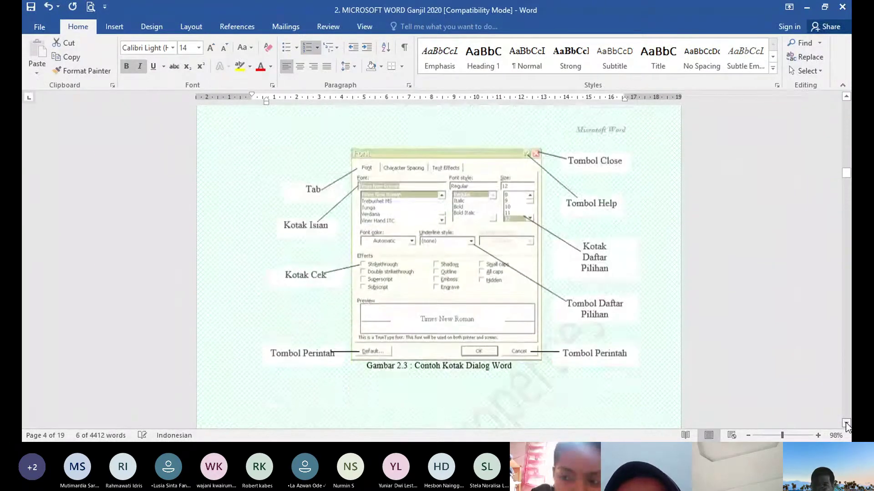
left_click(846, 425)
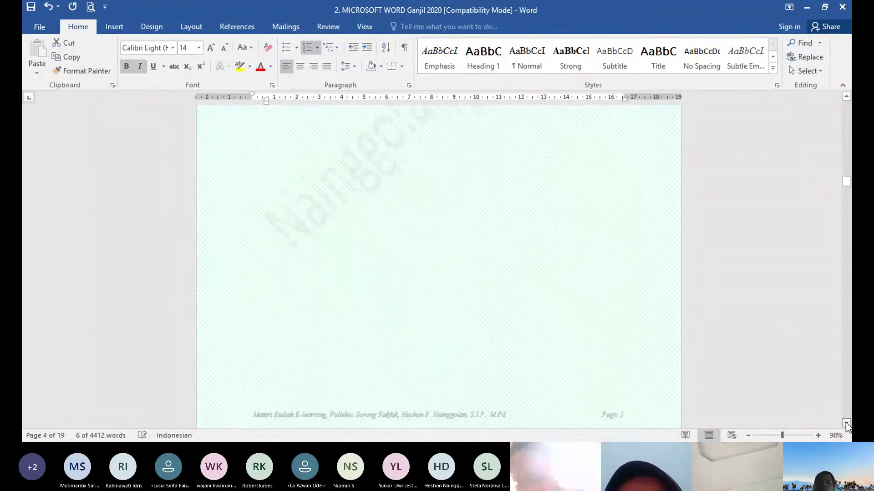
left_click(846, 424)
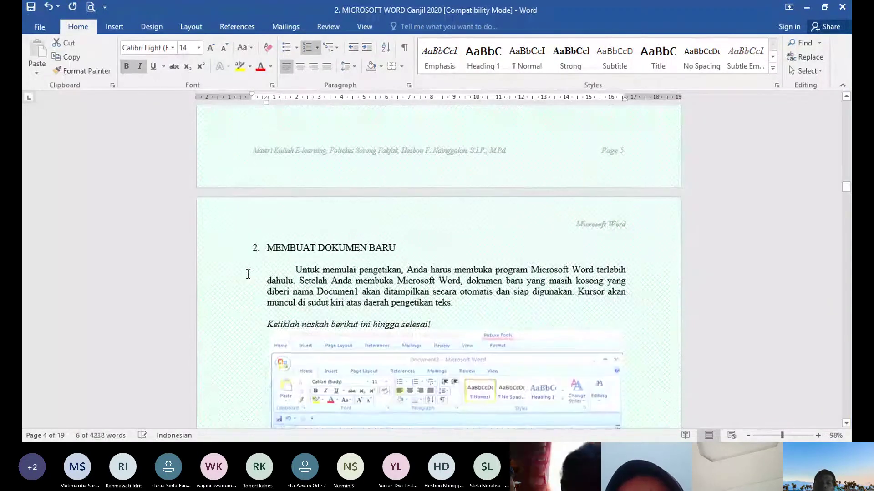
left_click(847, 114)
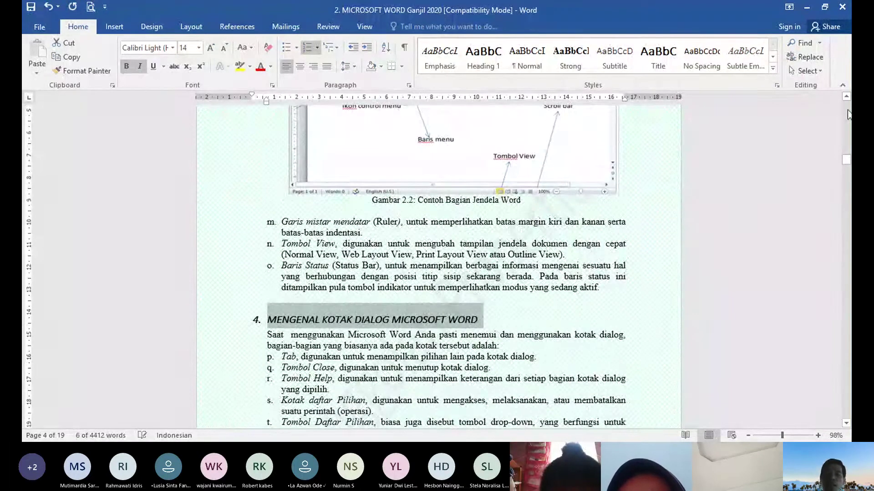
Save a copy of the document as "2. MICROSOFT WORD Ganjil 2020 menu Daftar isi" in the E-LEARNING 2020 folder
key("F12")
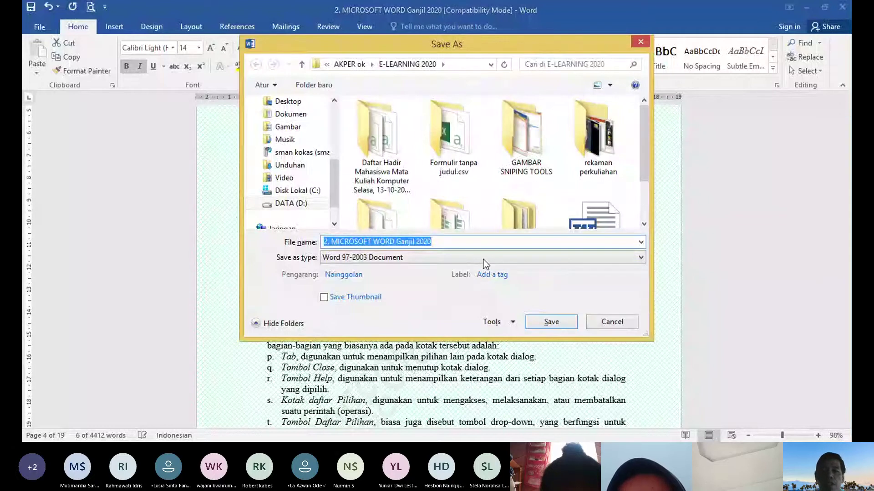
left_click(460, 246)
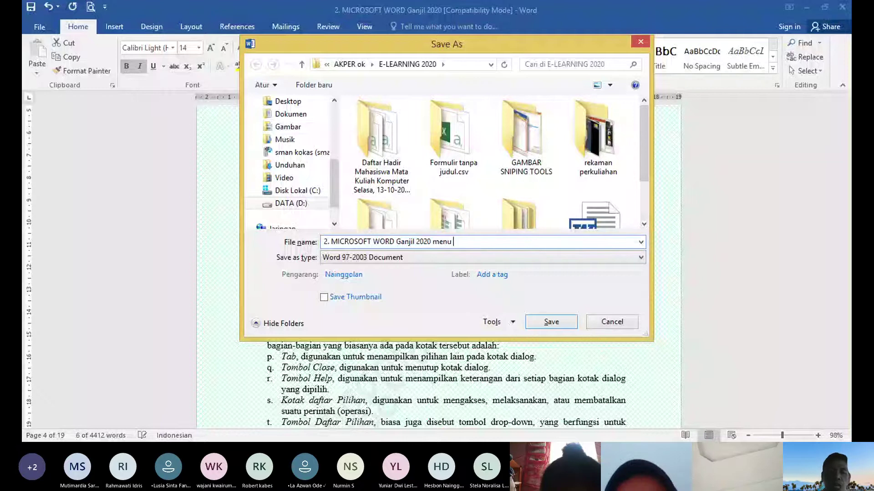
type("menu Daftar")
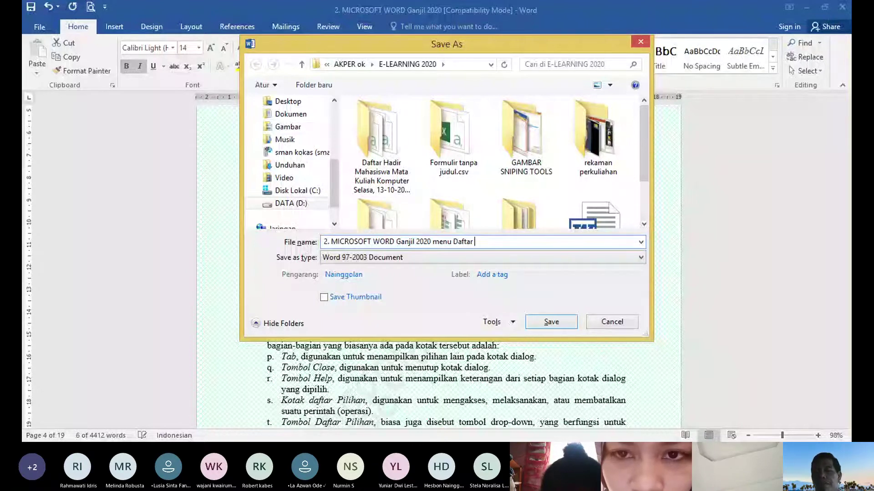
left_click(555, 324)
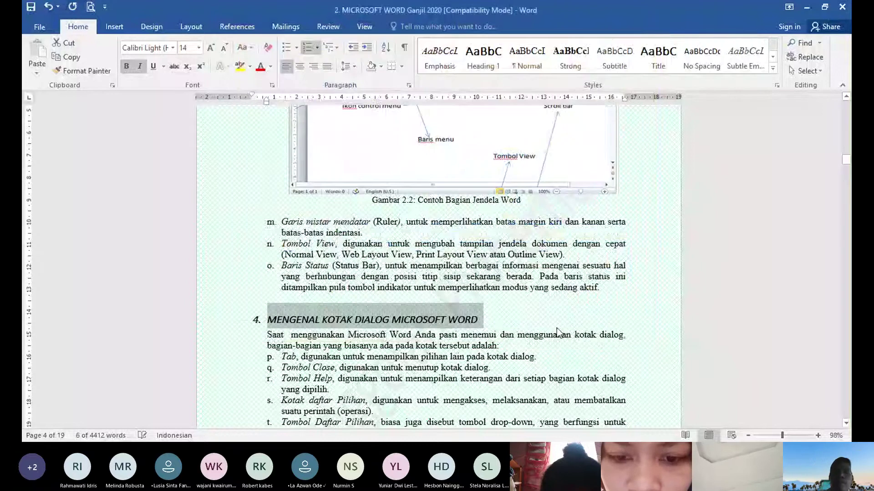
left_click(474, 319)
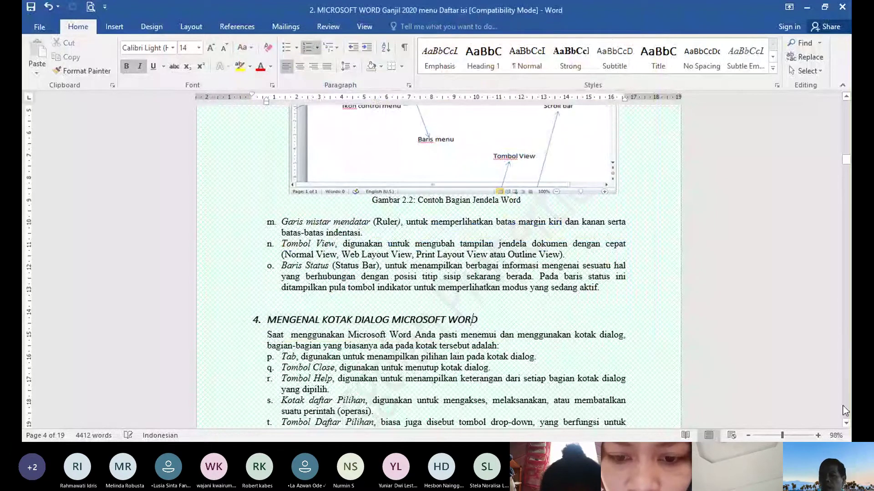
Number the dialog box parts list from Tab to Kotak Isian as a new list starting at 1
scroll(846, 427, "down", 5)
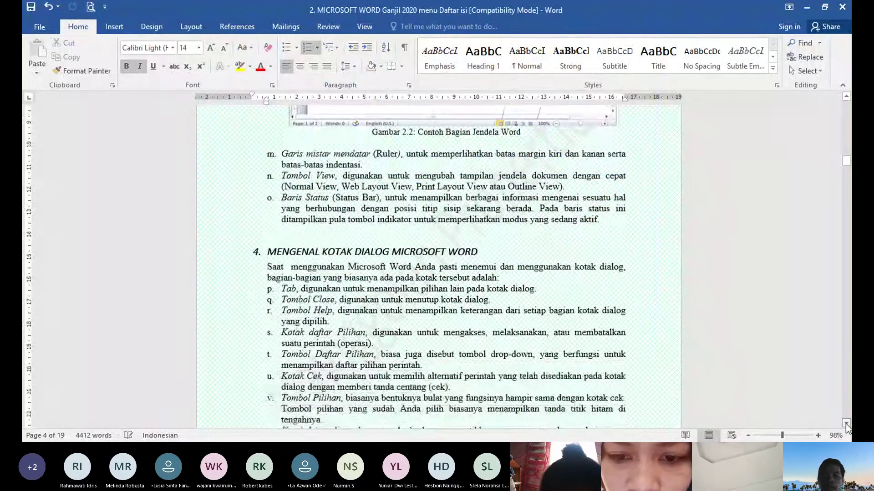
left_click(353, 203)
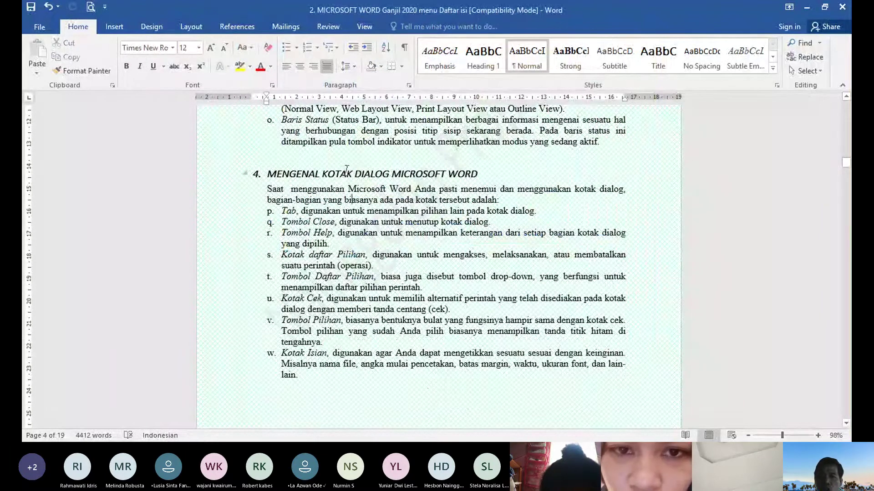
left_click_drag(224, 216, 220, 381)
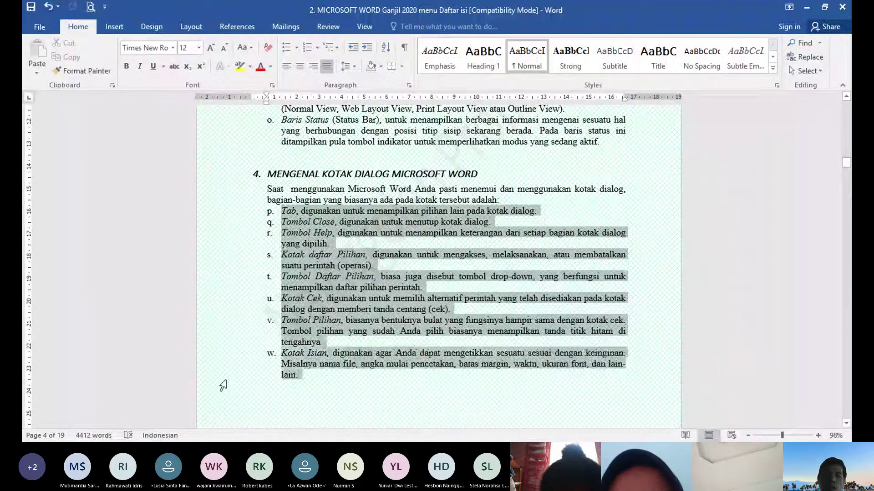
left_click(310, 50)
left_click(310, 49)
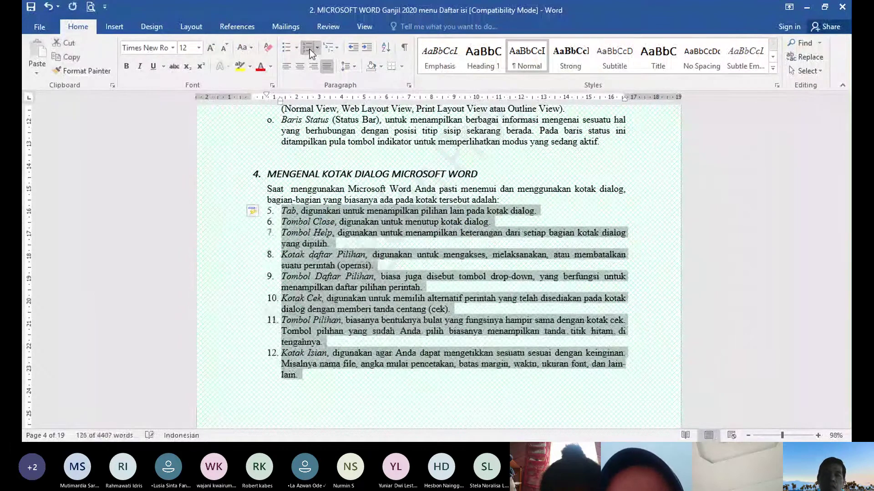
left_click(318, 51)
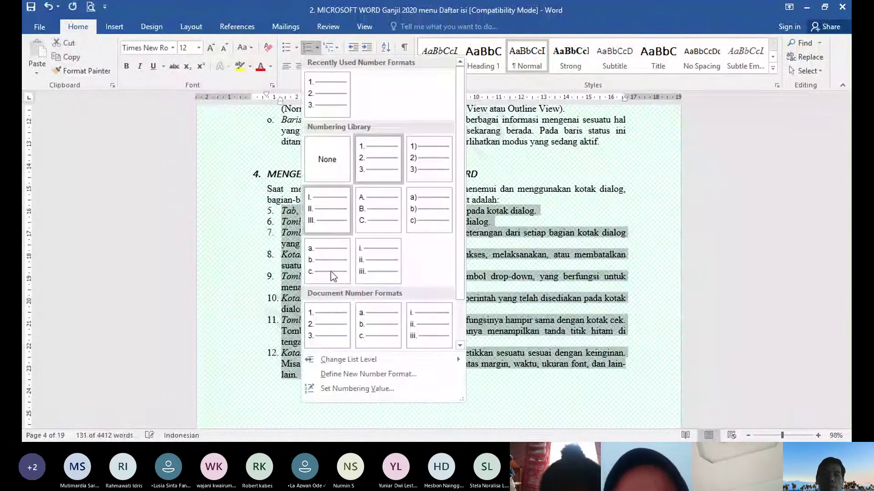
left_click(338, 297)
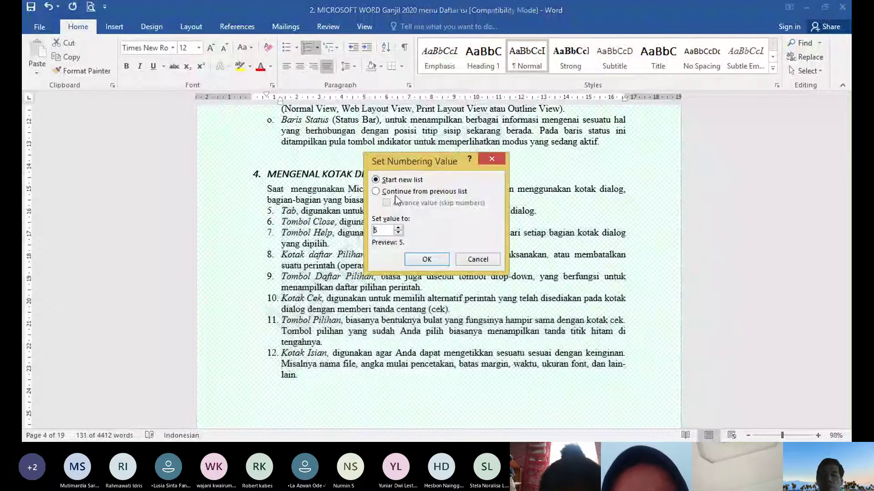
type("1")
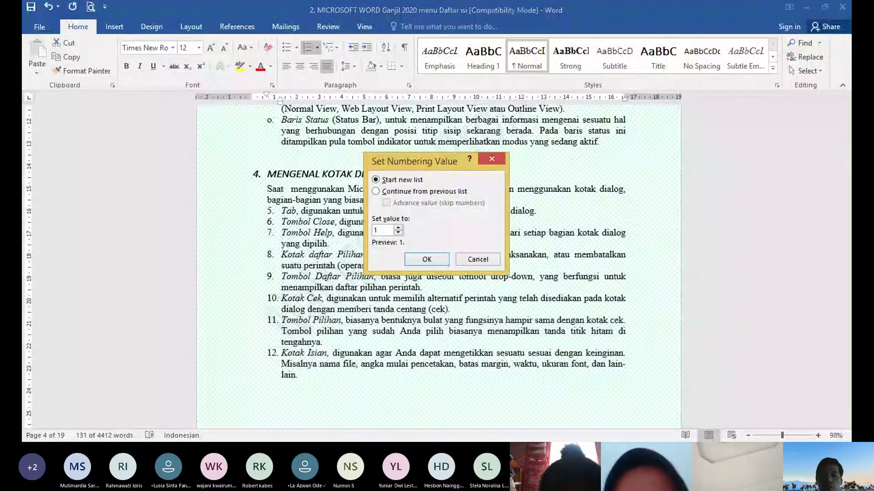
left_click(420, 261)
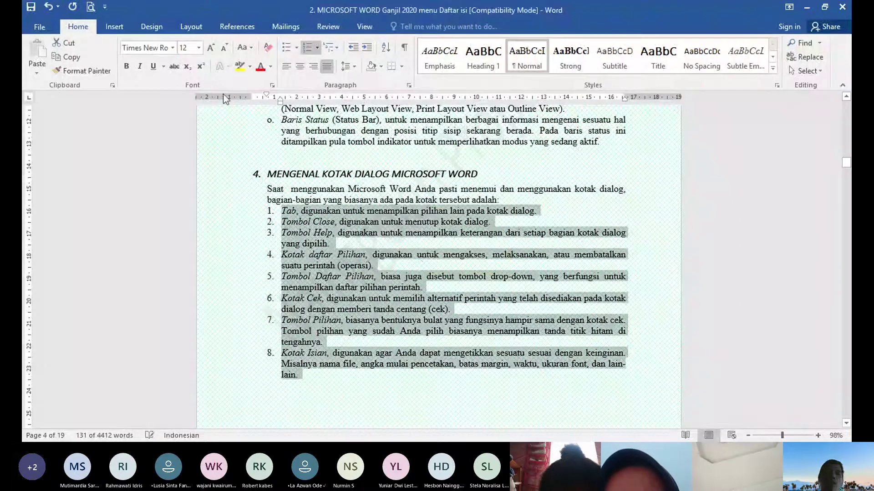
Add all the dialog box parts, from Tab to Kotak Isian, to the table of contents as Level 3
left_click(231, 28)
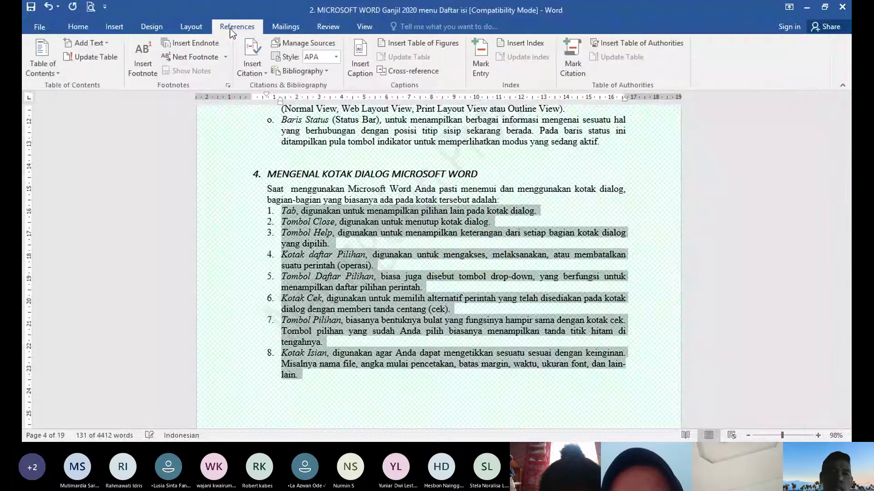
left_click(110, 42)
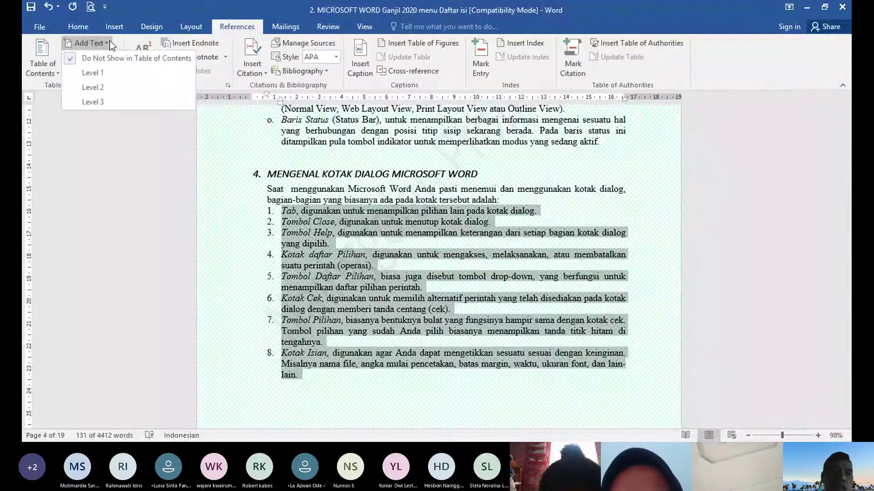
left_click(111, 102)
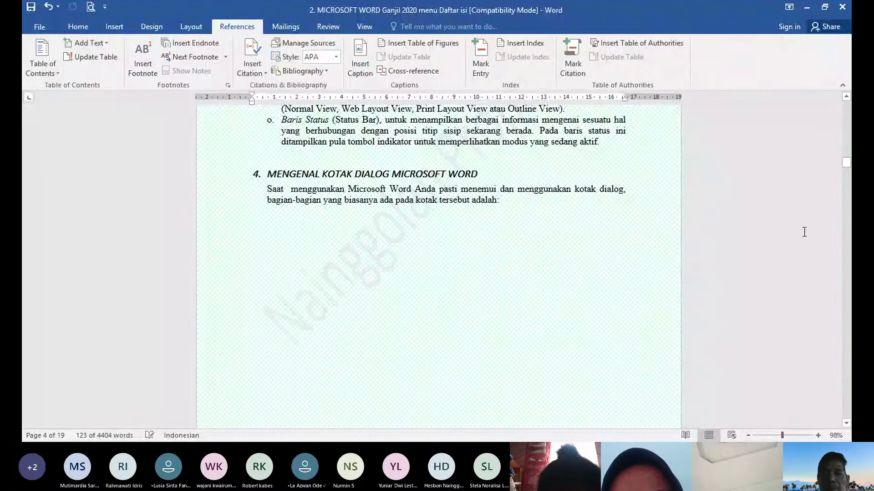
scroll(846, 245, "down", 6)
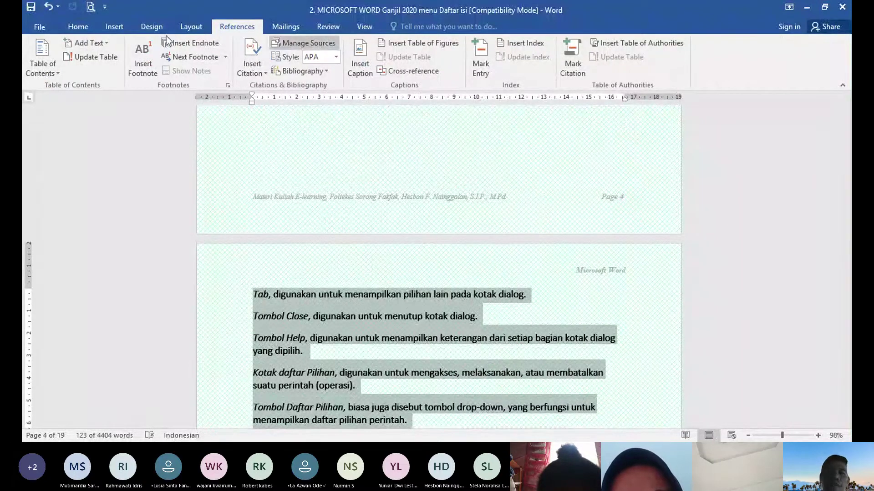
Reapply numbering to the dialog box parts list in the 1) 2) 3) format
left_click(82, 27)
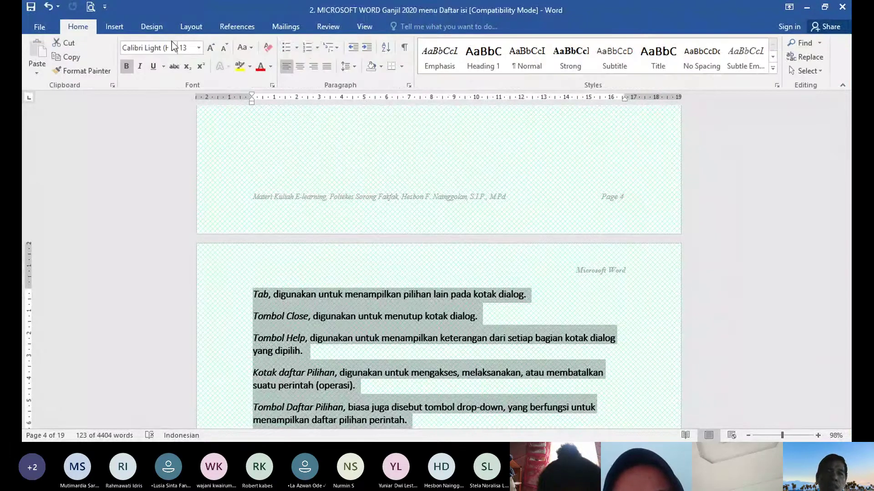
left_click(307, 48)
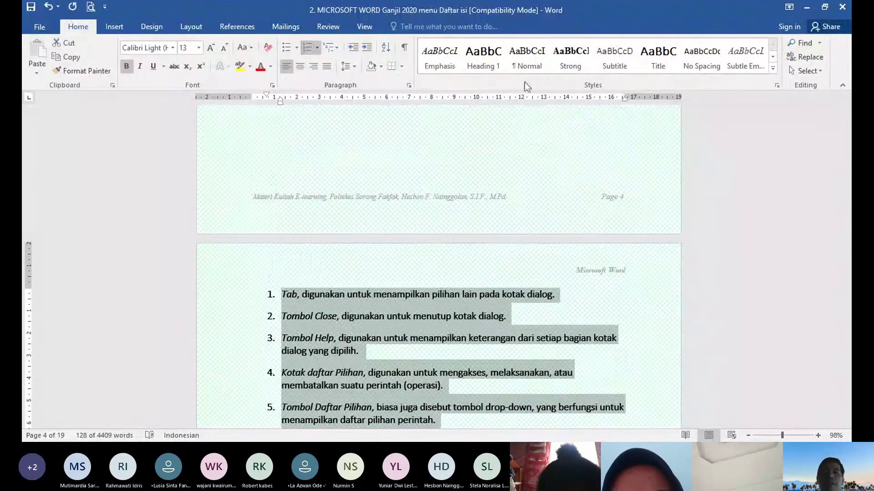
left_click(318, 49)
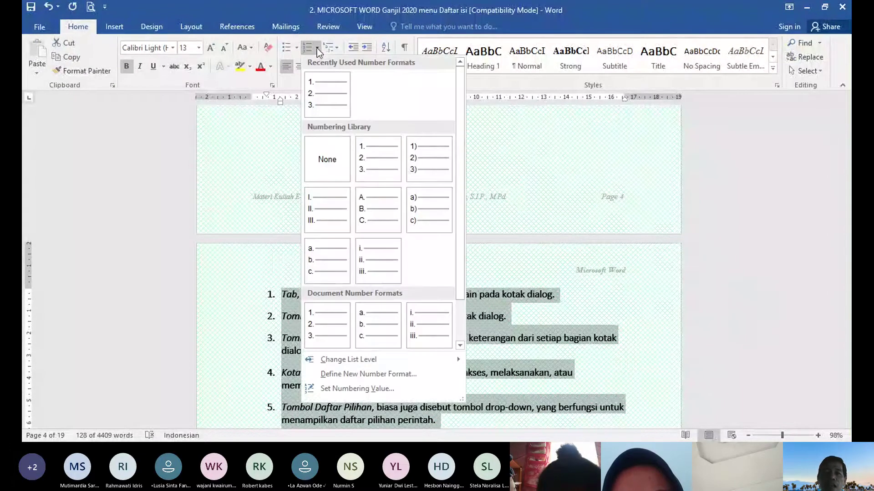
left_click(418, 164)
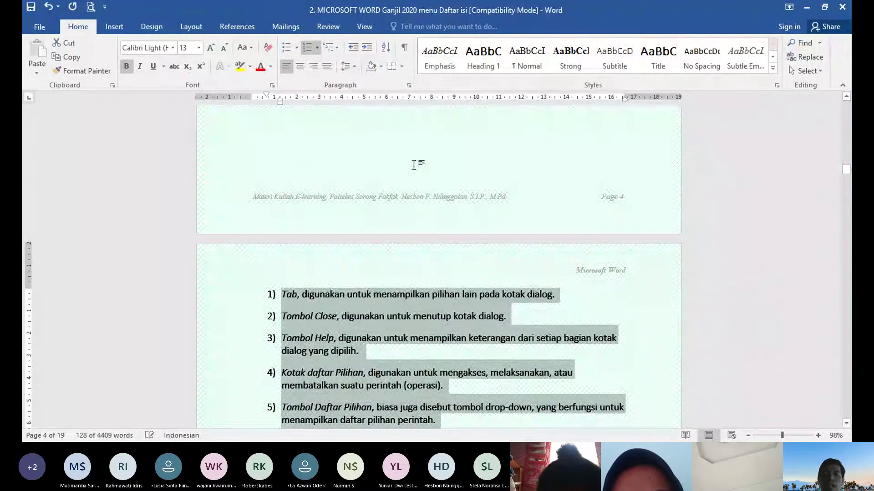
Try to reduce the paragraph spacing before and after the dialog box parts list items
left_click(408, 86)
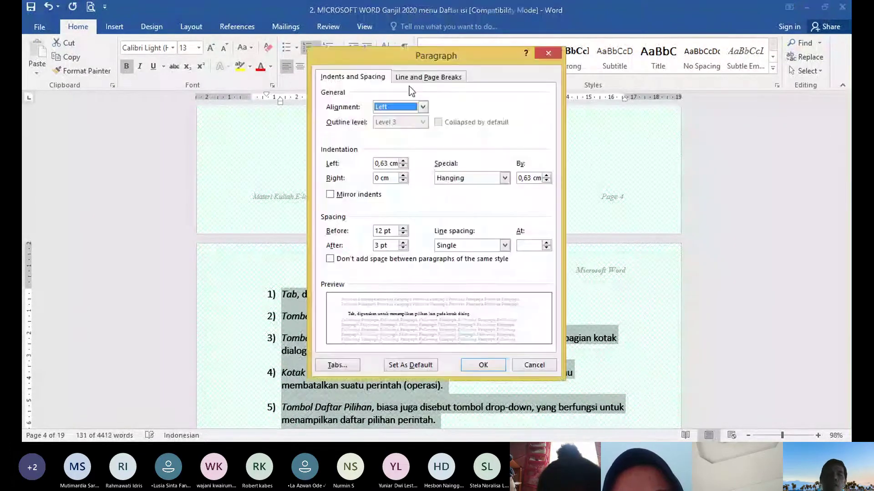
left_click(403, 234)
left_click(403, 234)
left_click(403, 234)
left_click(403, 248)
left_click(403, 248)
left_click(488, 367)
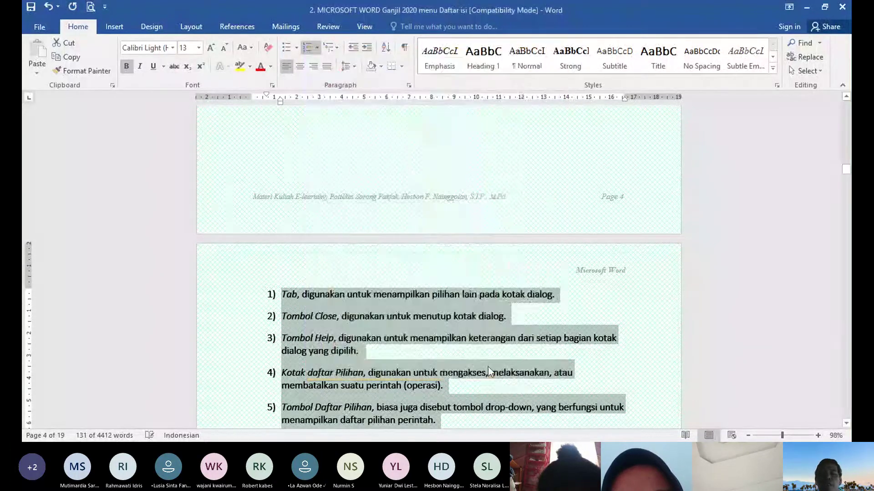
Try joining the Tab list item to the introductory paragraph above it, and undo the join and the spacing change
left_click(845, 105)
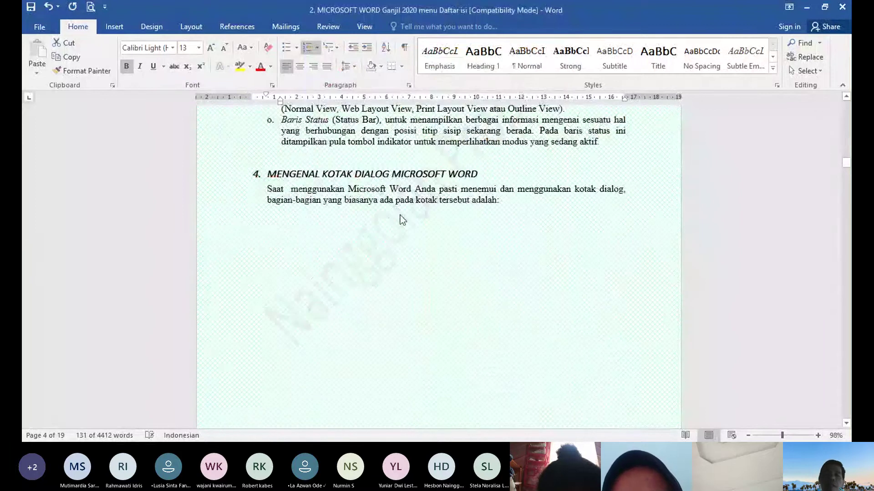
left_click(388, 219)
type("Tab, digunakan untuk menampilkan pilihan lain pada kotak dialog.")
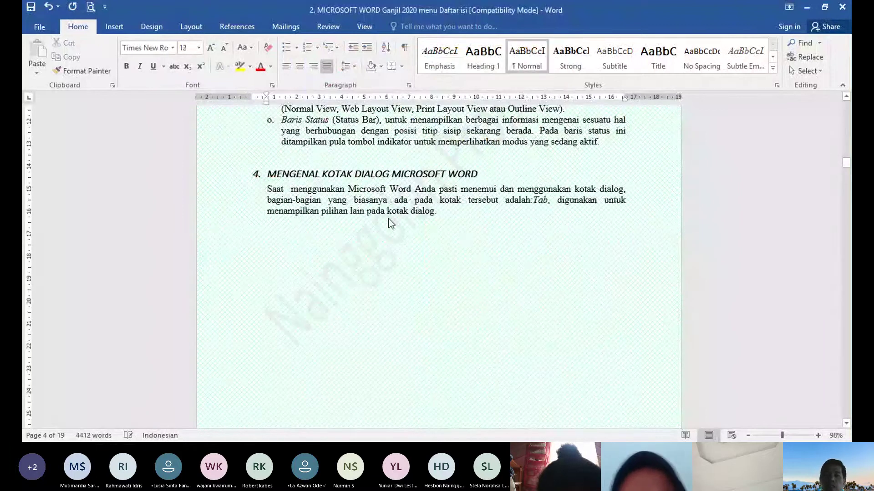
key("ctrl+z")
key("ctrl+z")
key("ctrl+z")
key("ctrl+z")
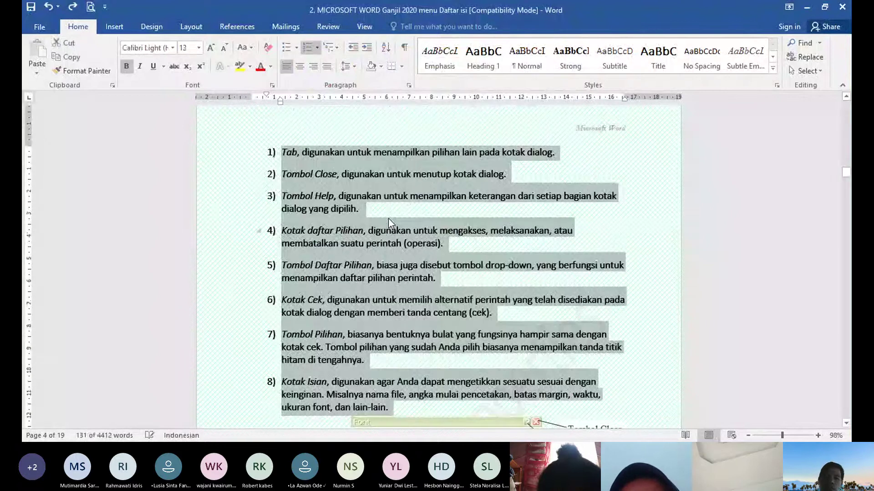
Set the dialog box parts list's spacing before and after to 0 pt, keeping single line spacing
left_click(409, 85)
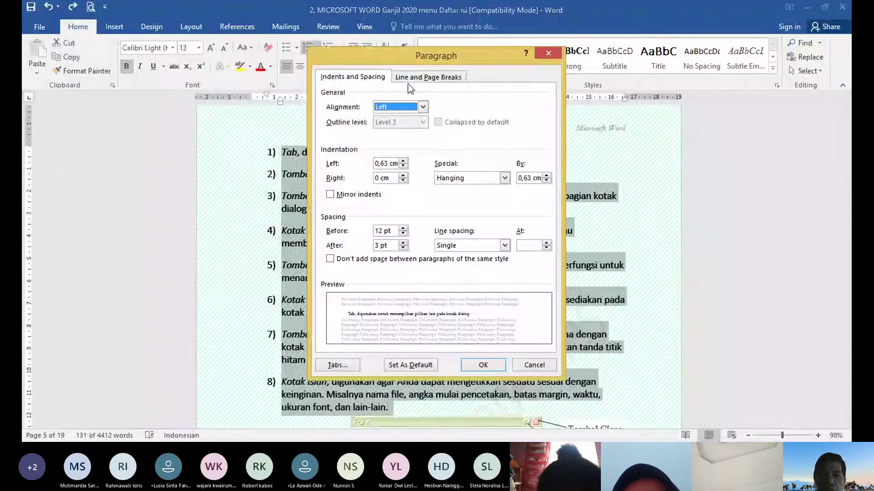
left_click(404, 229)
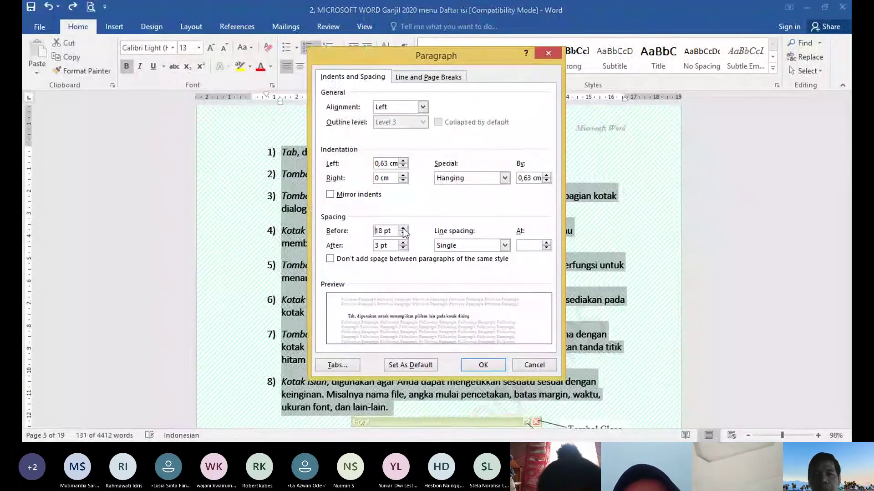
left_click(403, 234)
left_click(403, 234)
left_click(404, 234)
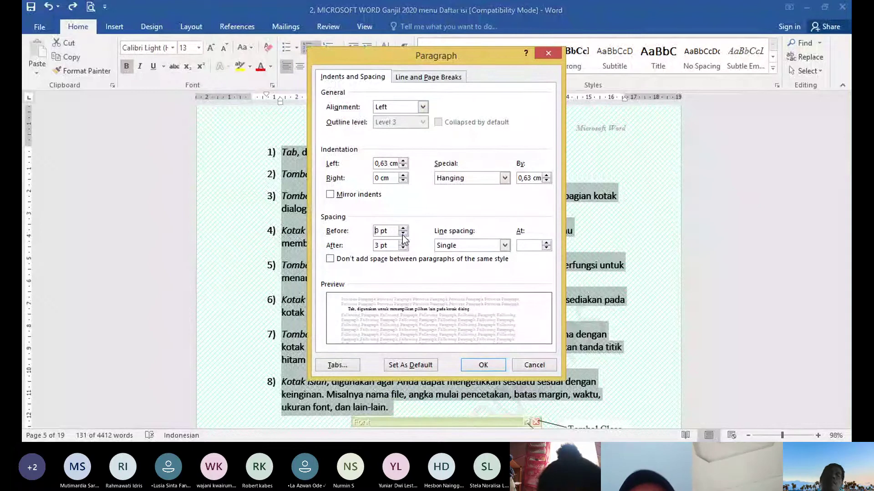
left_click(403, 248)
left_click(403, 248)
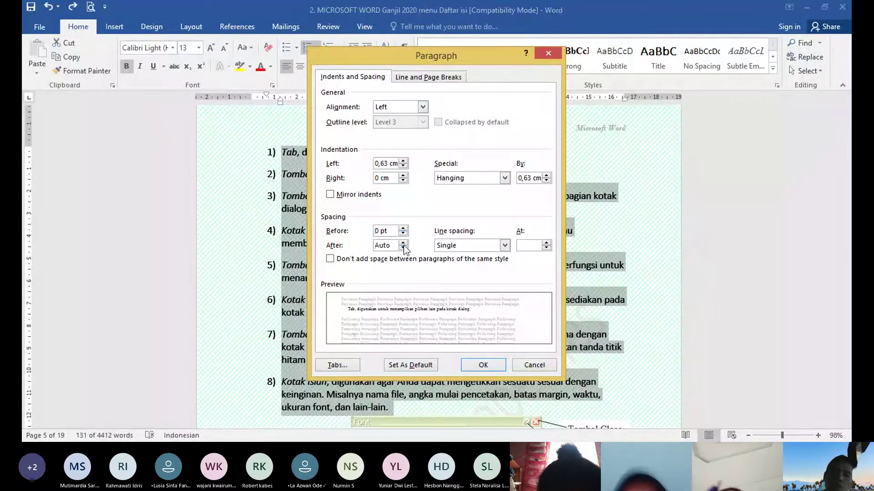
left_click(402, 243)
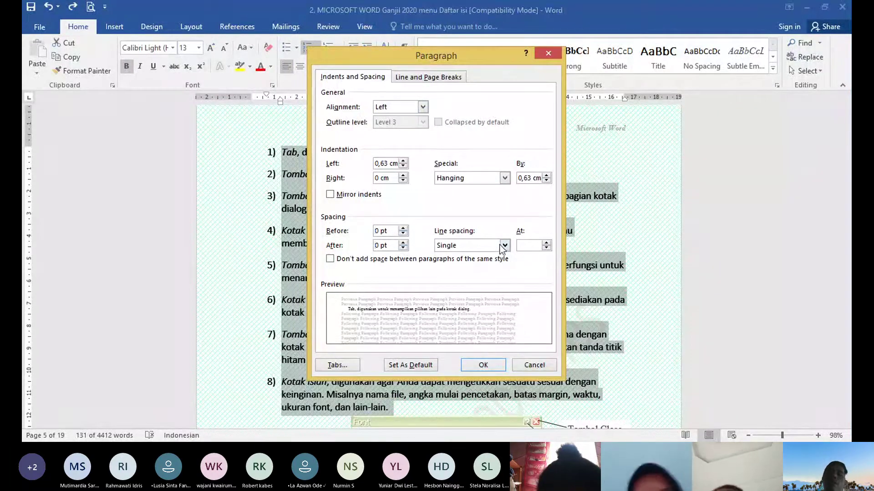
key("Tab")
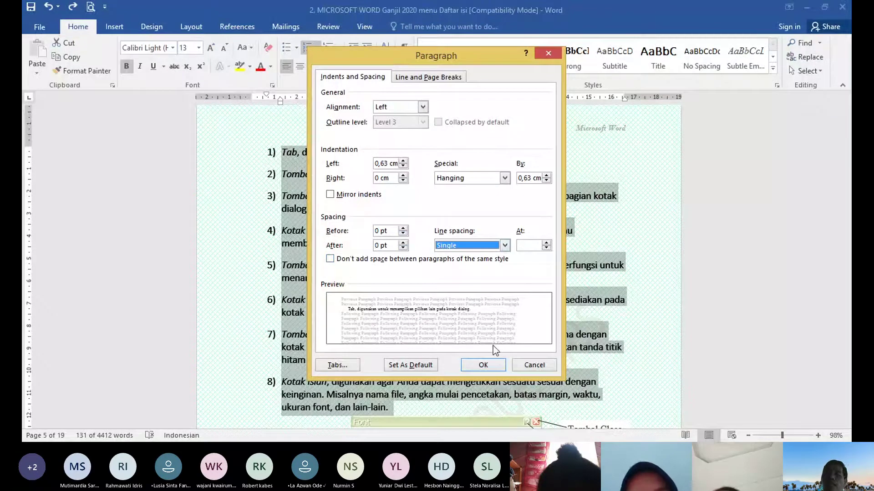
left_click(484, 365)
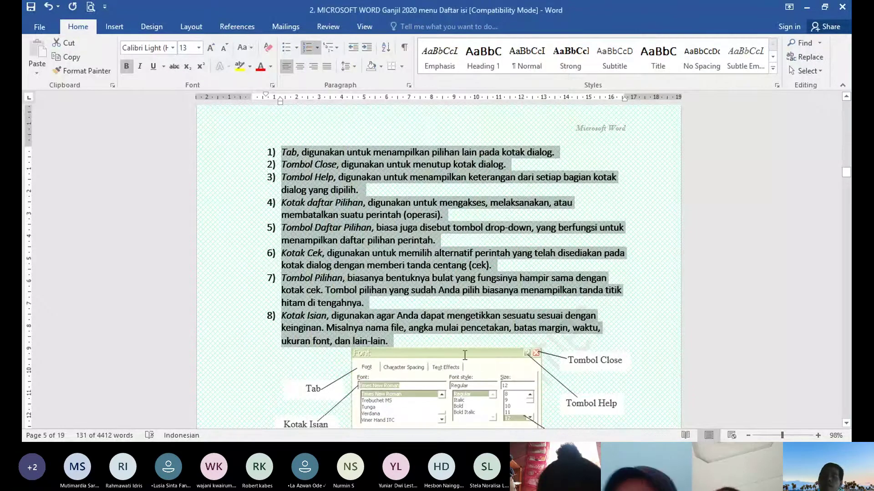
Add an empty unnumbered paragraph after the Kotak Isian item, separating the list from the dialog box figure
left_click(435, 339)
key("Return")
key("Return")
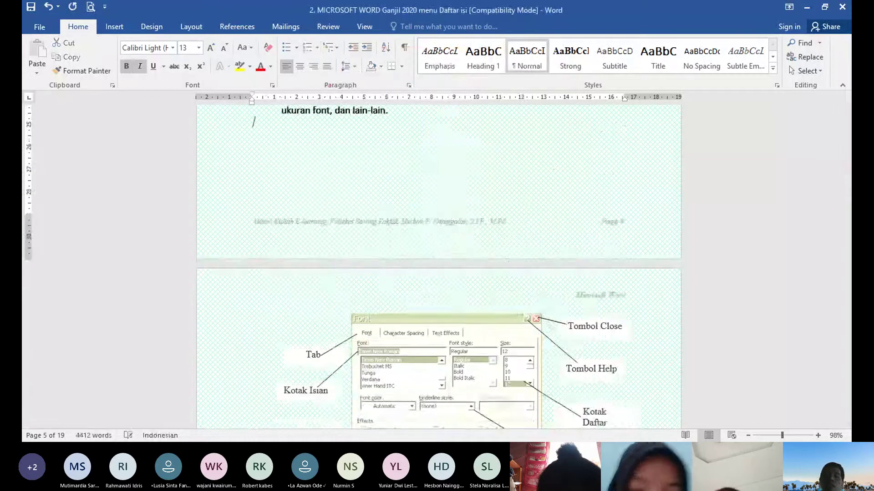
key("ctrl+z")
scroll(435, 339, "up", 3)
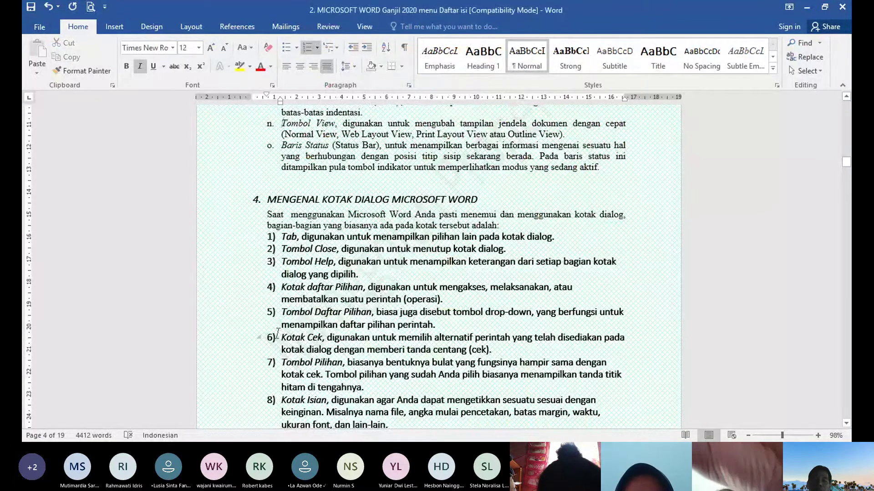
Remove the number from the heading MEMBUAT DOKUMEN BARU and align the heading with the page margin
left_click(535, 297)
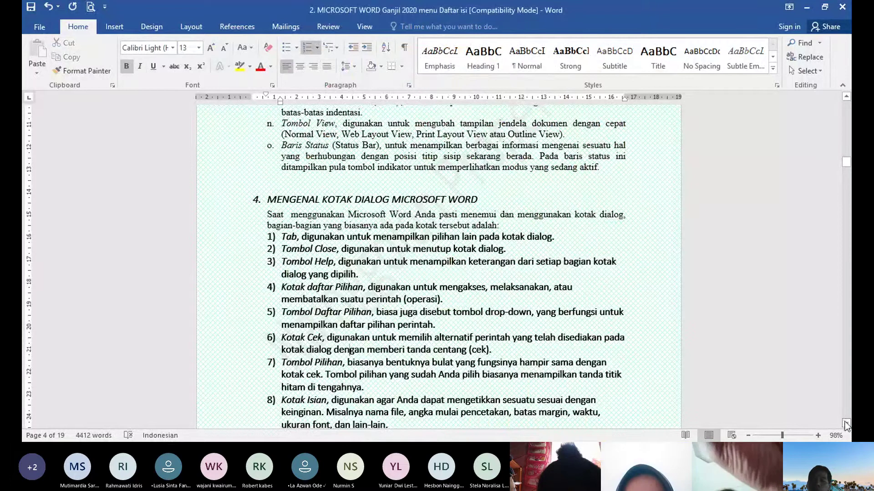
left_click(846, 423)
scroll(846, 423, "down", 5)
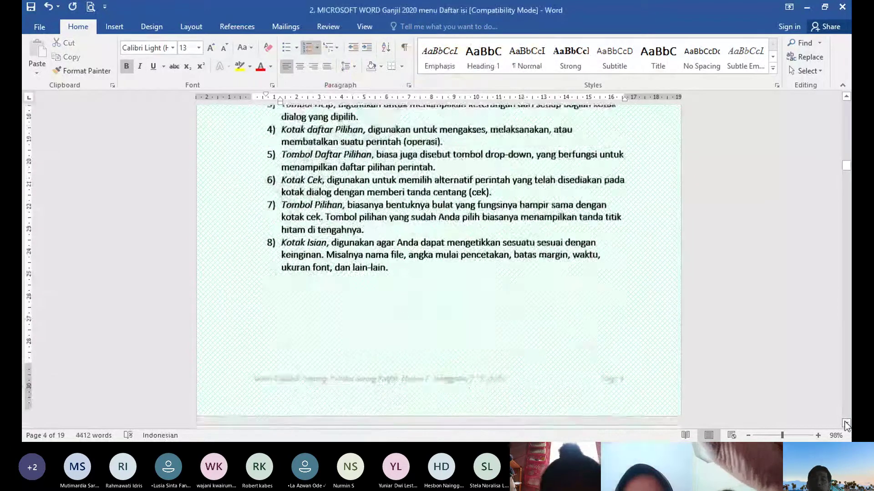
scroll(845, 423, "down", 7)
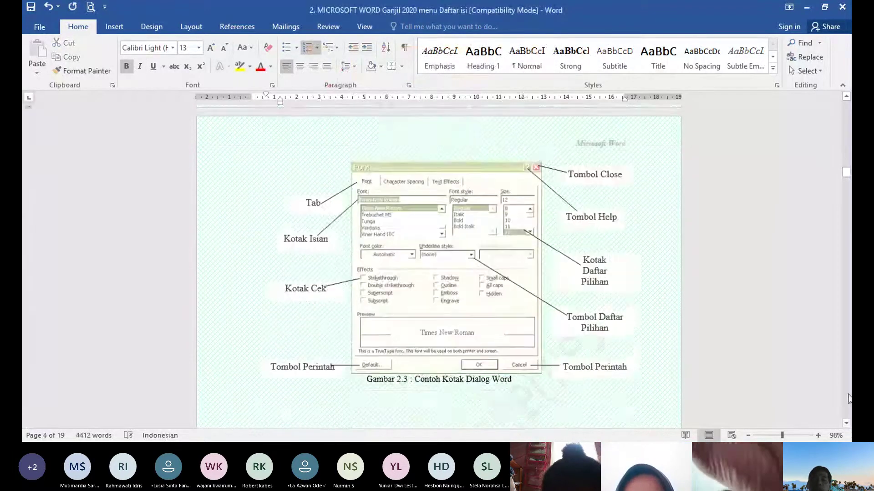
scroll(848, 401, "down", 10)
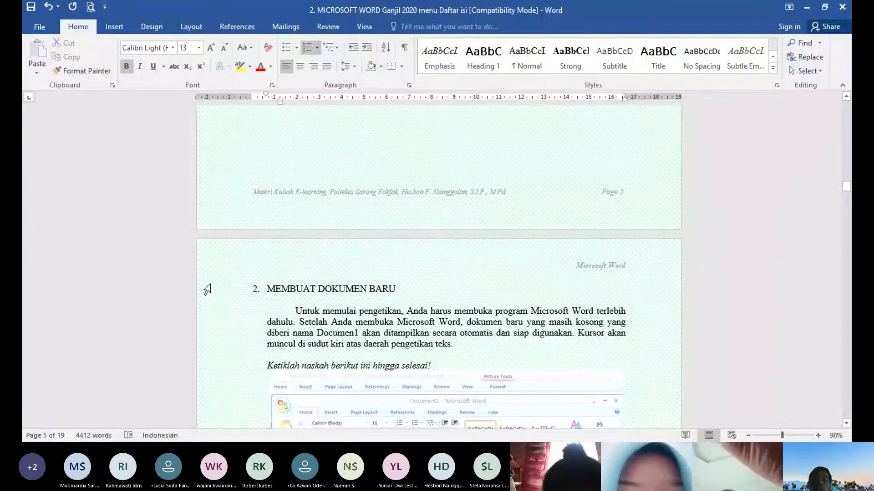
left_click(268, 288)
key("BackSpace")
key("BackSpace")
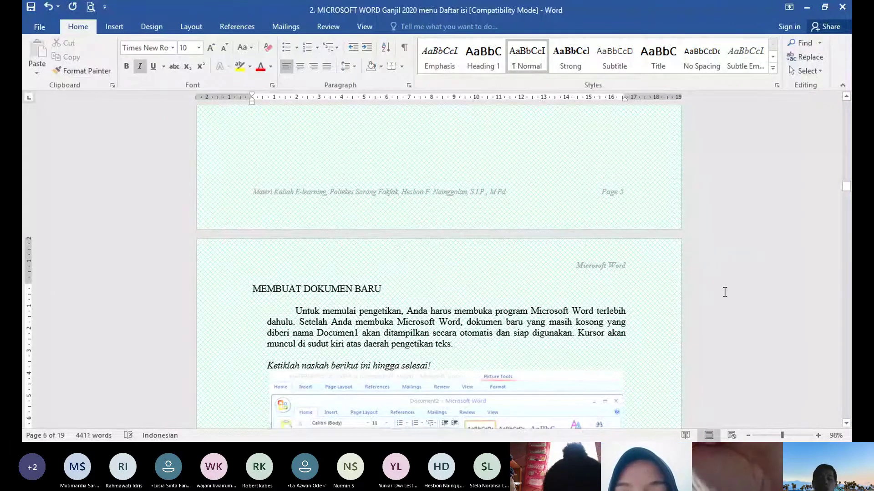
Centre the heading MEMBUAT DOKUMEN BARU and make it bold
key("ctrl+e")
key("shift+End")
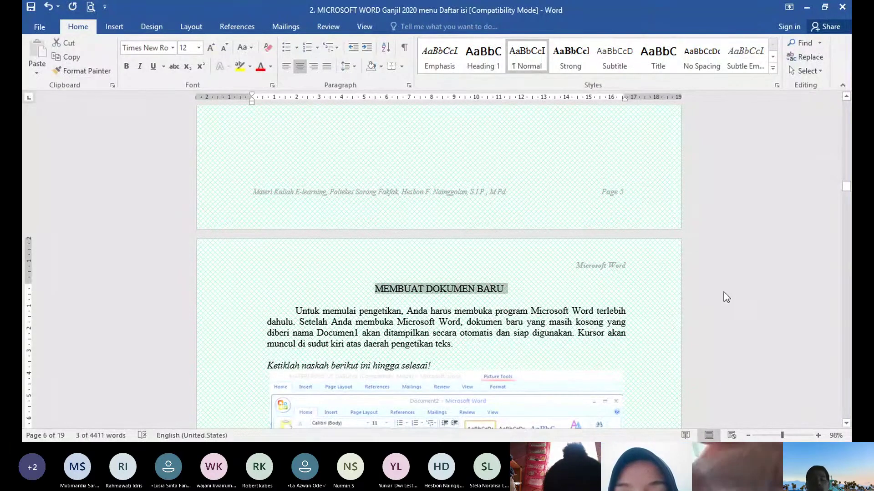
key("ctrl+b")
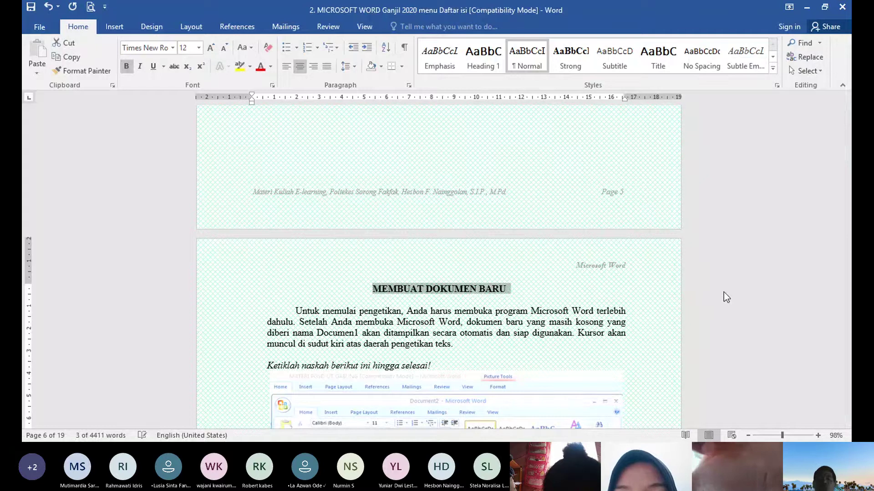
Assign table of contents level 1 (Heading 1) to the heading MEMBUAT DOKUMEN BARU and centre it
left_click(470, 290)
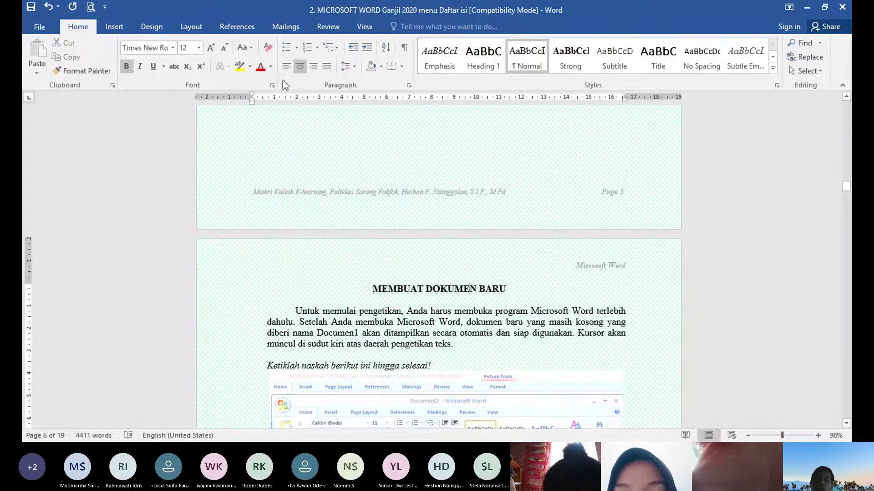
left_click(241, 28)
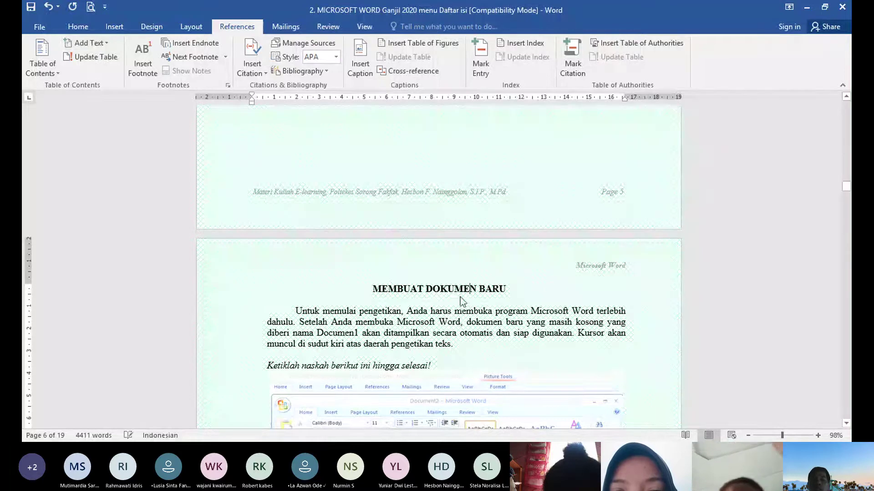
key("ctrl+alt+1")
key("ctrl+e")
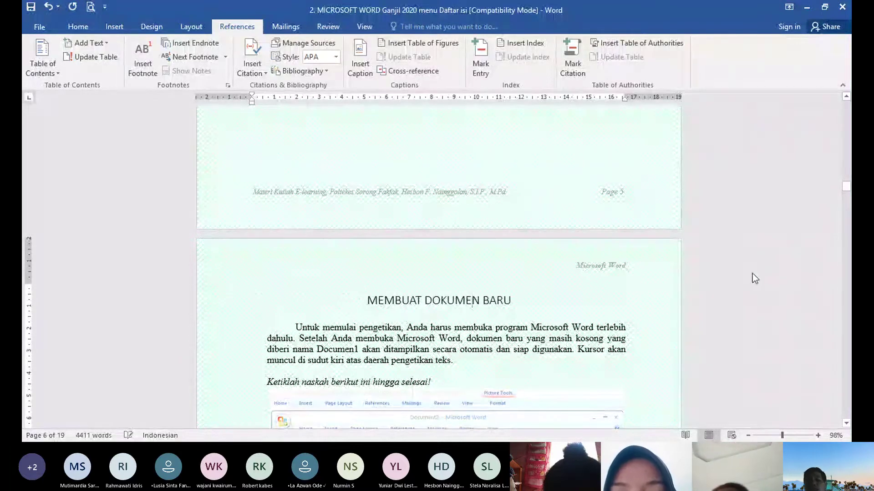
left_click(198, 301)
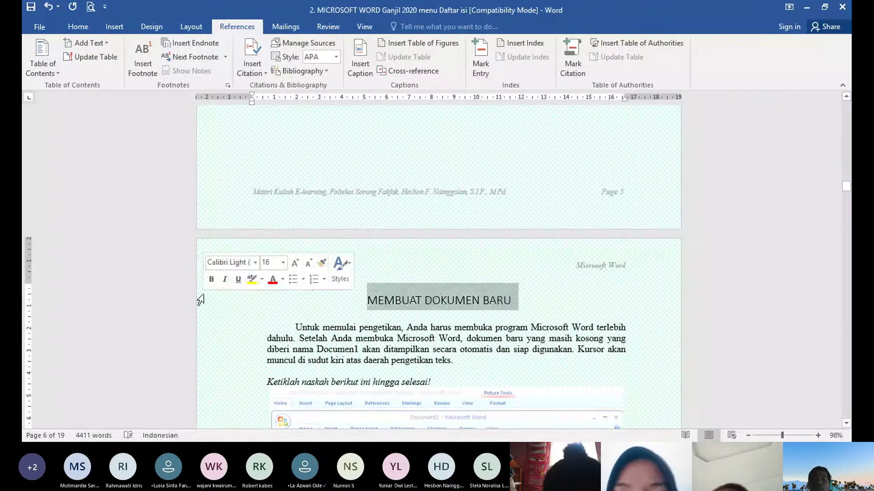
left_click(204, 250)
Insert a page break before the heading MENYIMPAN DOKUMEN so the section starts on a new page
scroll(204, 251, "down", 10)
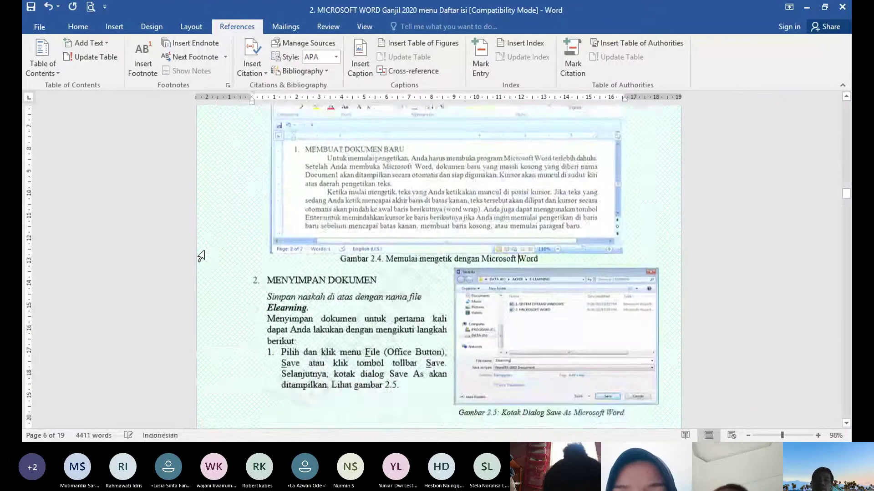
scroll(200, 256, "up", 1)
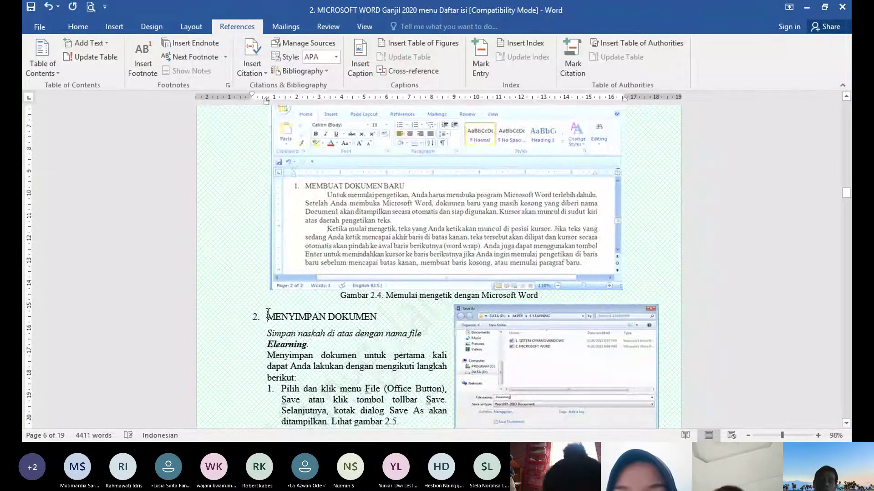
key("Return")
key("ctrl+Return")
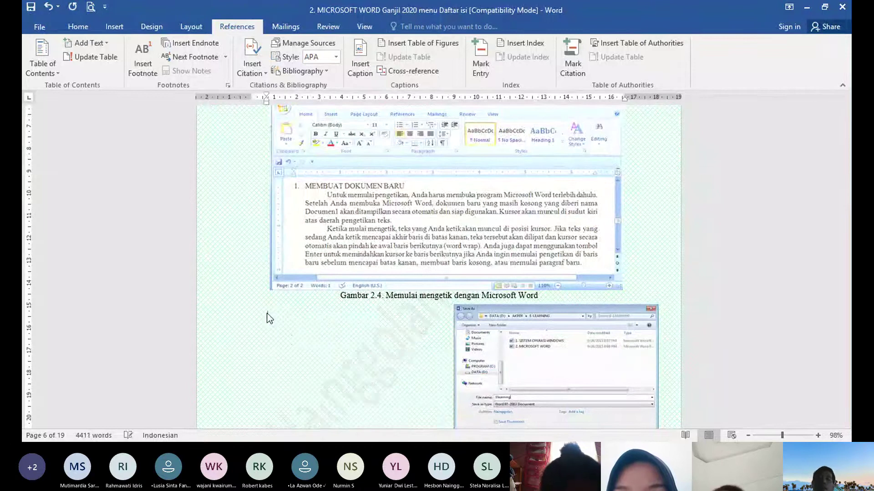
Move the Save As dialog picture below the introductory text, beside numbered steps 1 to 3 of MENYIMPAN DOKUMEN
left_click_drag(627, 119, 583, 415)
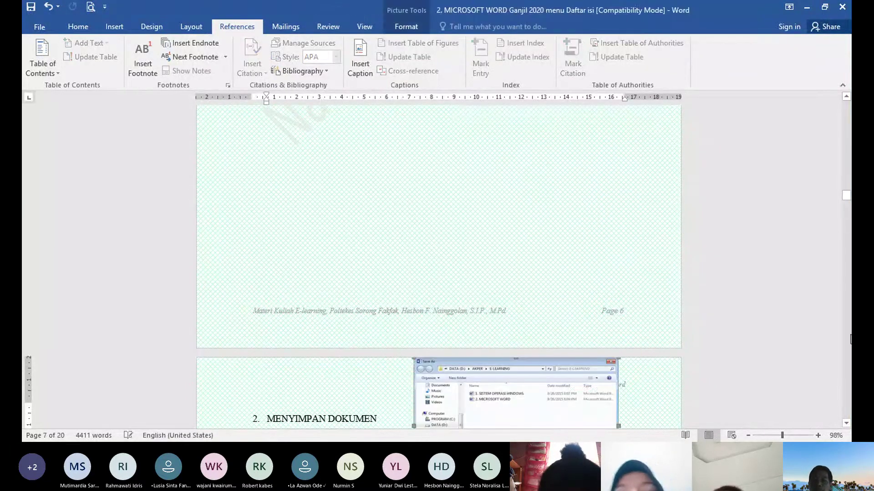
left_click(845, 338)
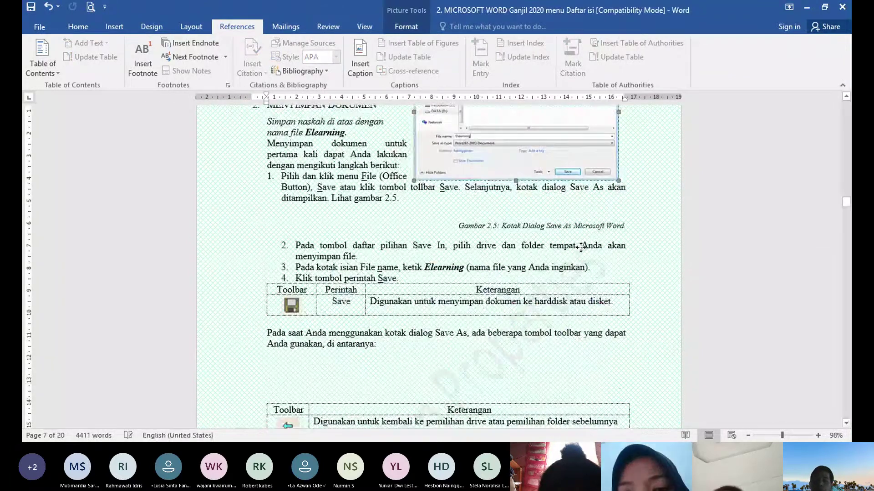
left_click_drag(582, 252, 583, 252)
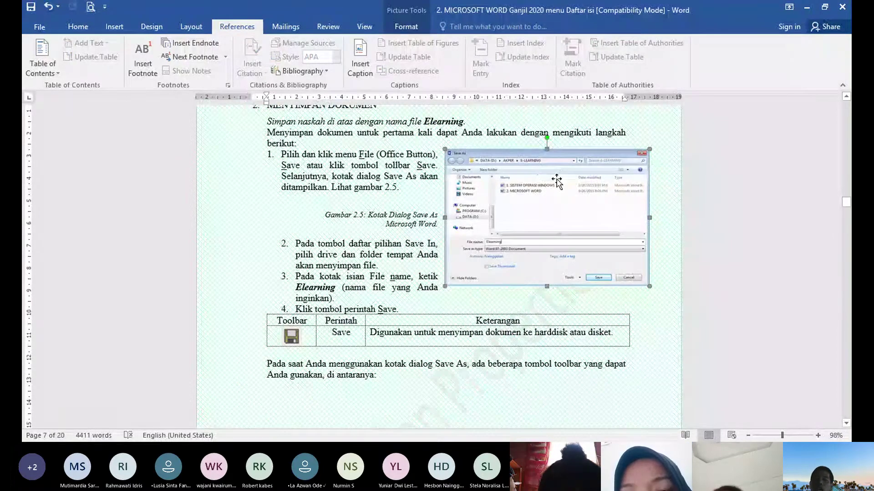
Remove the number from the heading MENYIMPAN DOKUMEN and centre the heading
left_click(846, 112)
left_click(268, 419)
key("BackSpace")
key("ctrl+e")
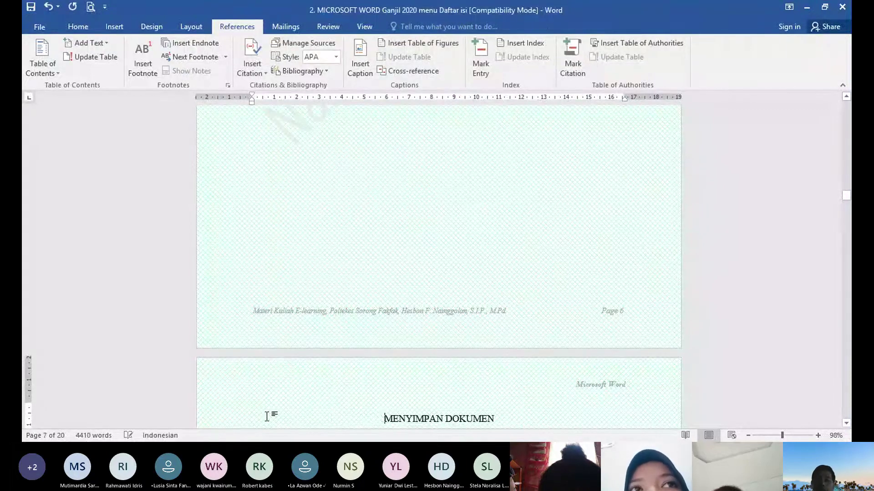
Assign table of contents level 1 (Heading 1) to the heading MENYIMPAN DOKUMEN, keeping it centred
triple_click(267, 417)
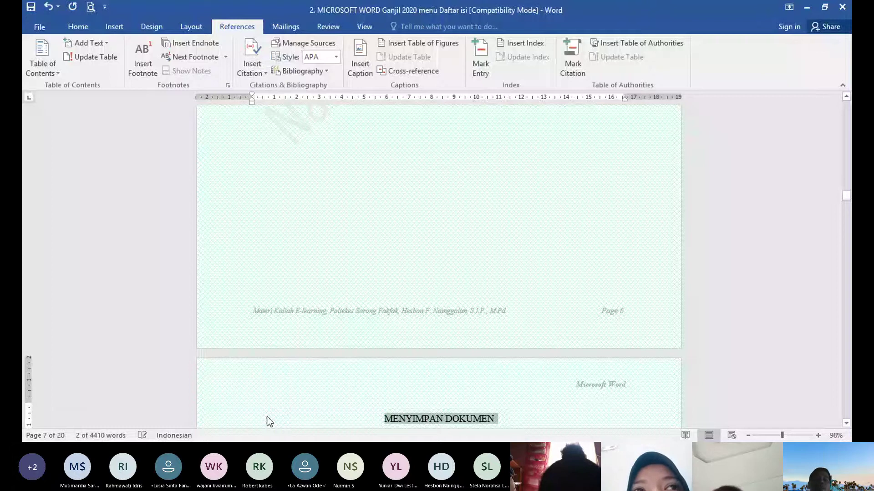
key("ctrl+alt+1")
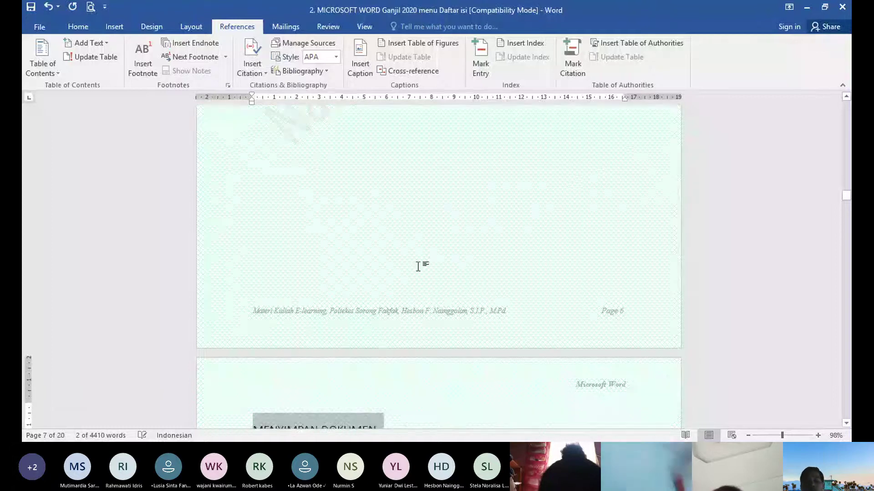
key("ctrl+z")
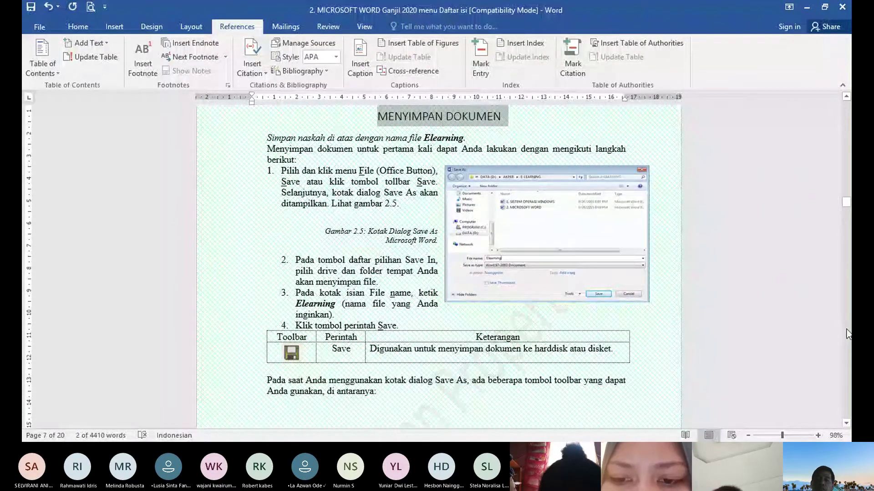
Delete everything from the MENUTUP NASKAH section through the end of the document
scroll(847, 334, "down", 10)
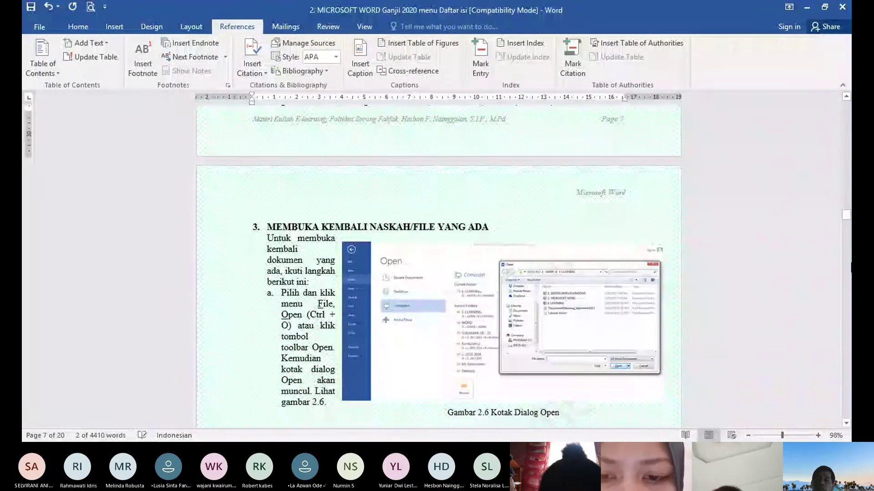
scroll(828, 205, "up", 10)
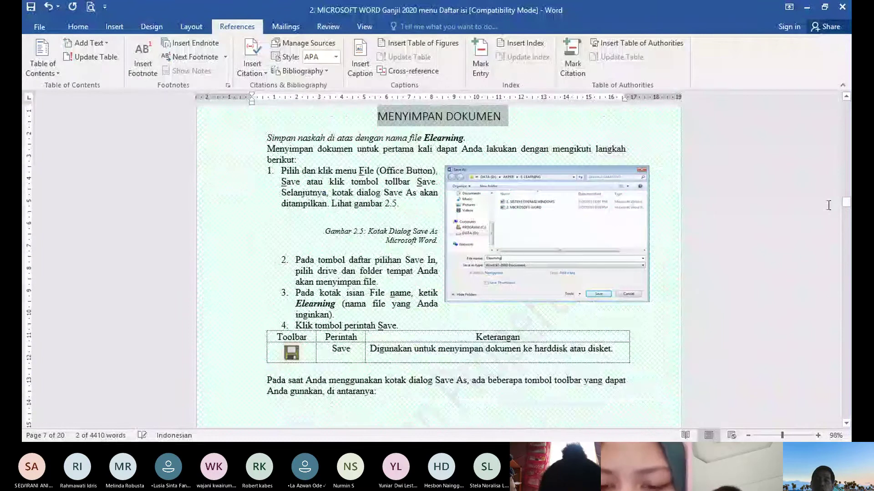
scroll(829, 205, "down", 10)
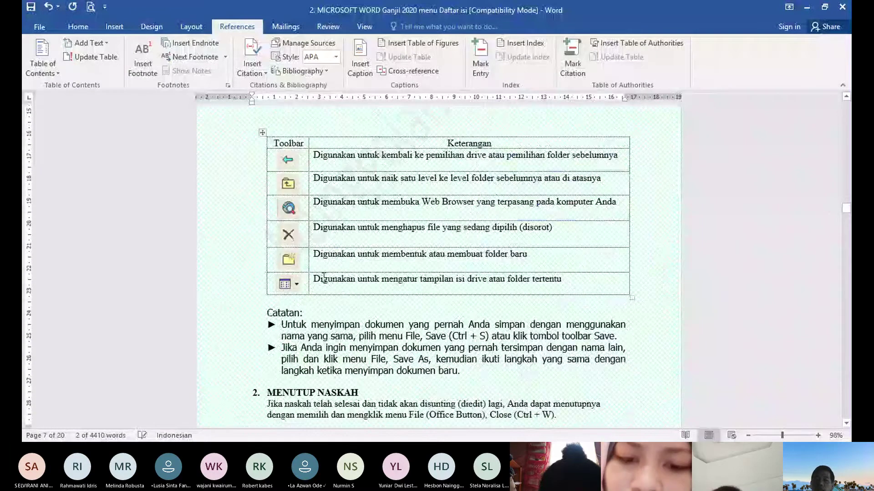
left_click_drag(323, 276, 324, 432)
key("Left")
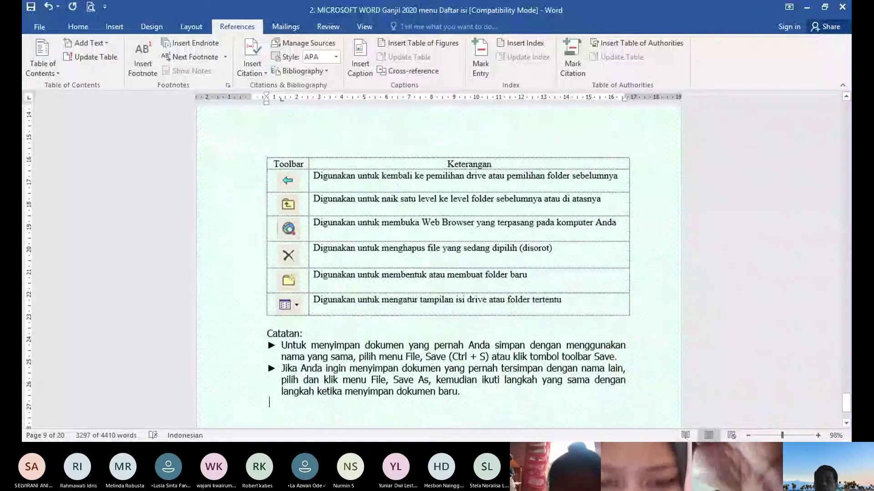
key("Delete")
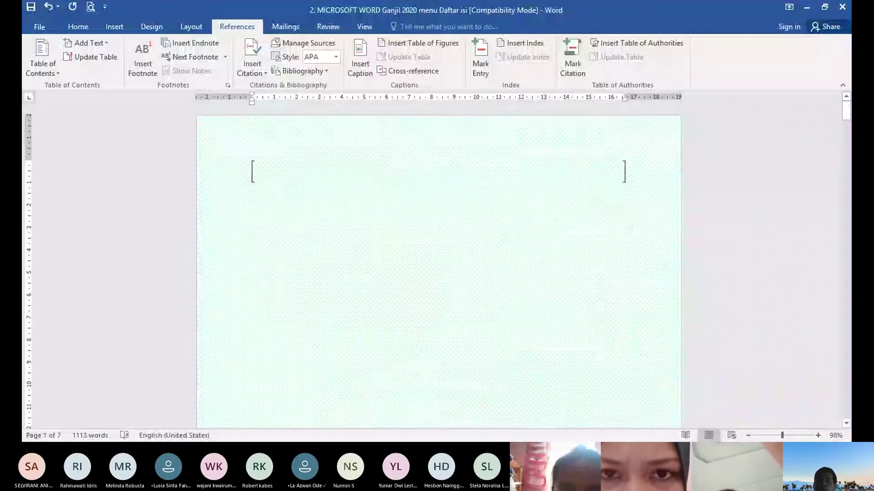
Insert the built-in Automatic Table 1 table of contents on the blank page before BAB 2
scroll(744, 250, "down", 15)
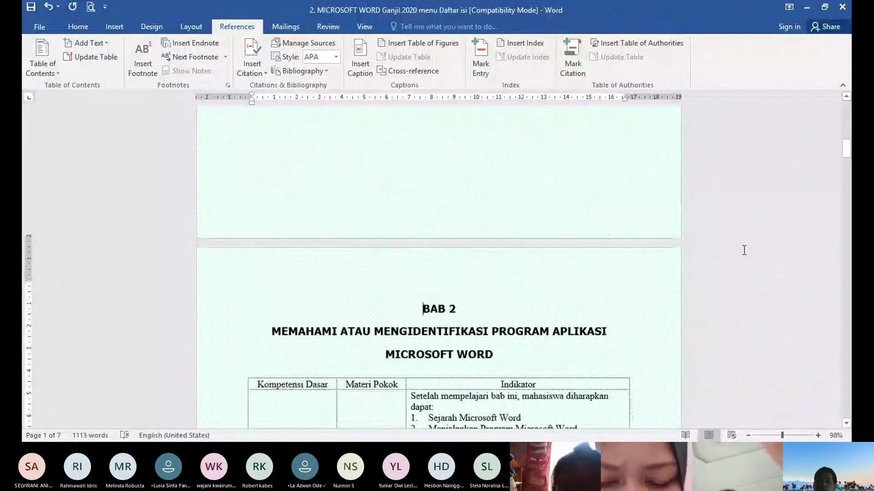
left_click(251, 172)
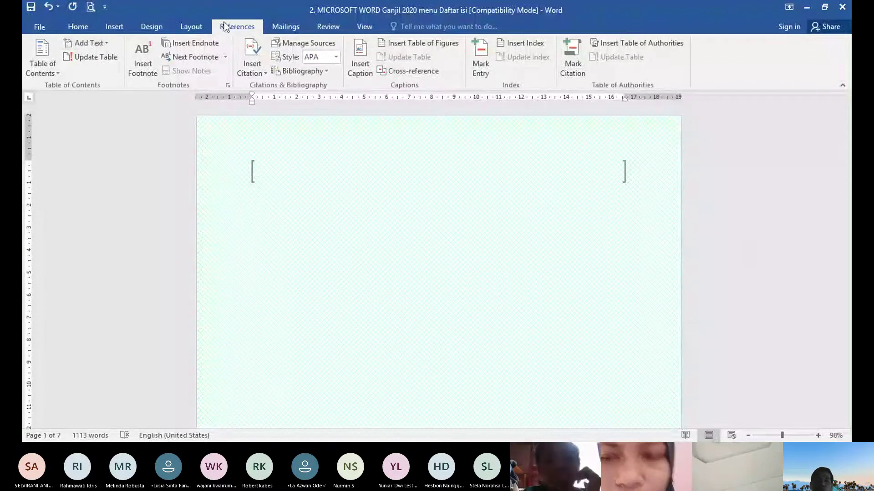
left_click(58, 73)
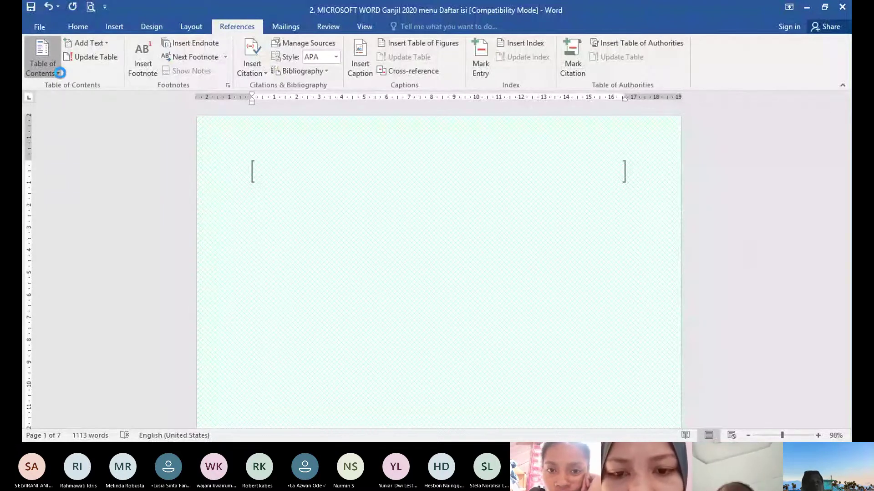
left_click(60, 73)
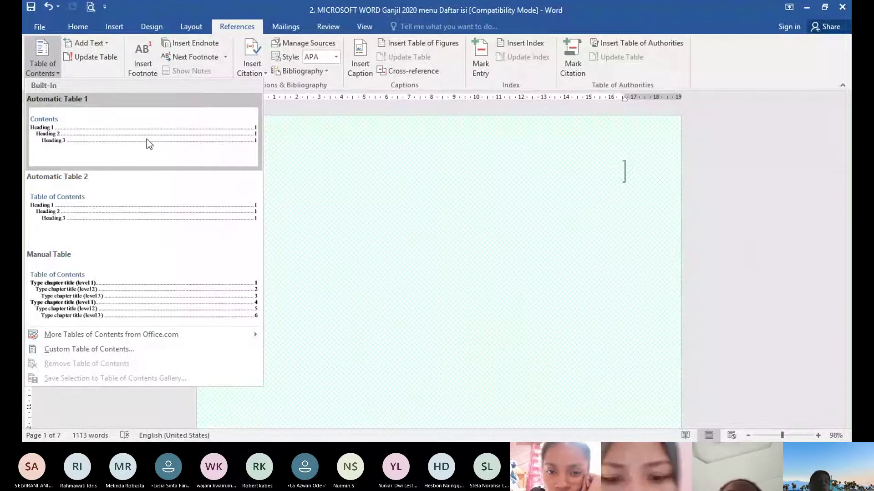
key("Escape")
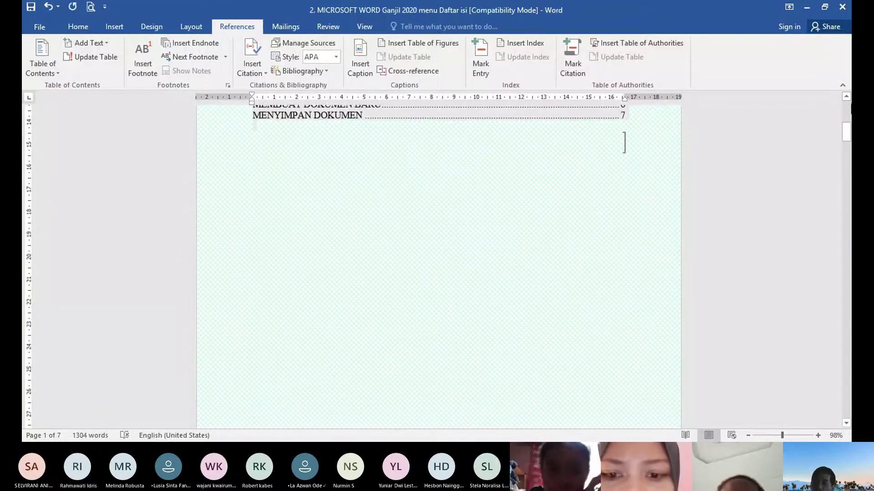
Replace the table of contents title Contents with Daftar Isi
left_click(847, 109)
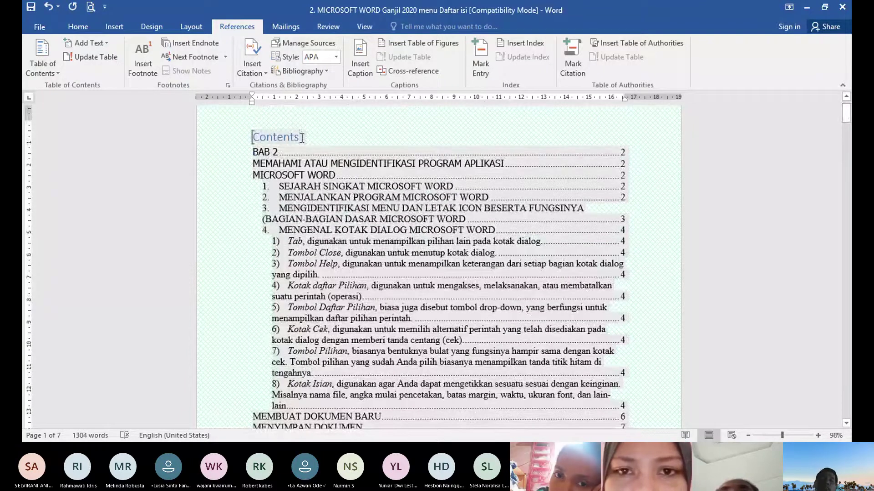
double_click(301, 138)
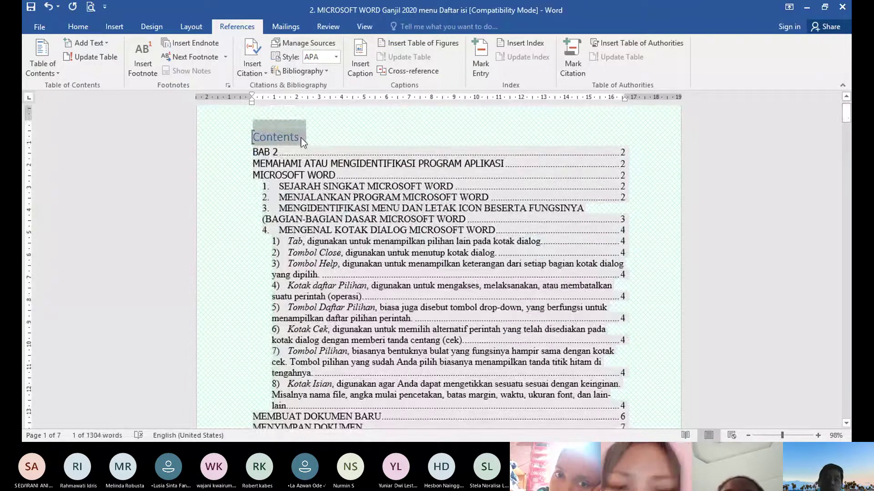
key("BackSpace")
type("daftar Isi")
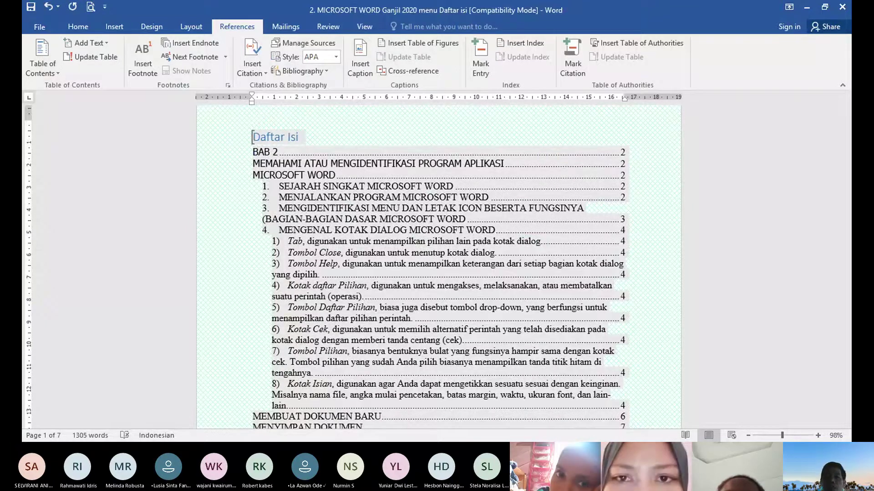
Undo inserting the table of contents with its Daftar Isi title and the blank page before BAB 2
key("Delete")
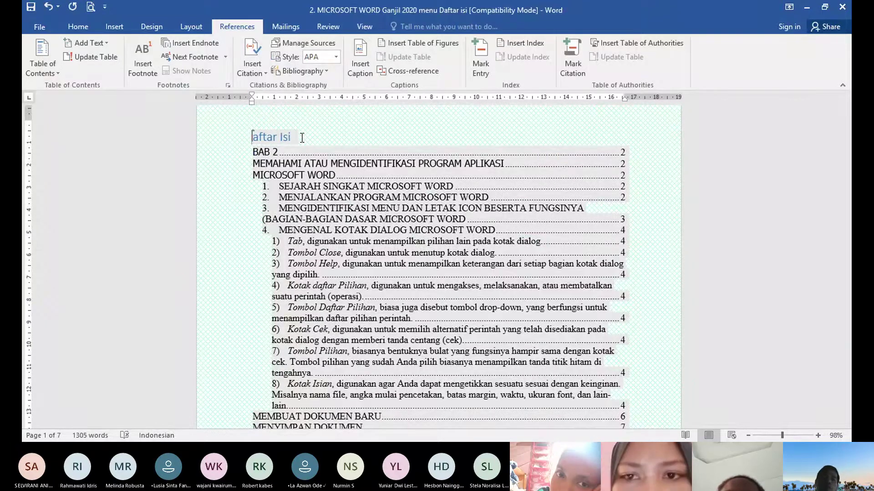
scroll(302, 138, "down", 7)
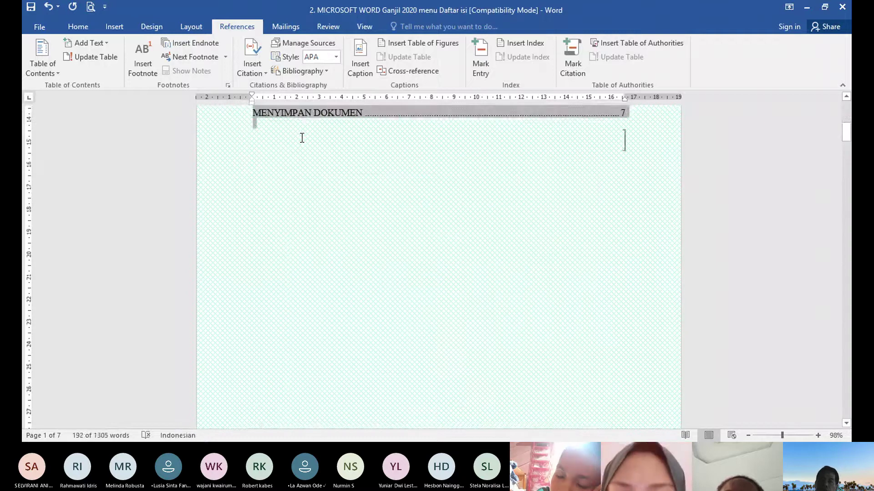
scroll(302, 137, "up", 7)
key("ctrl+z")
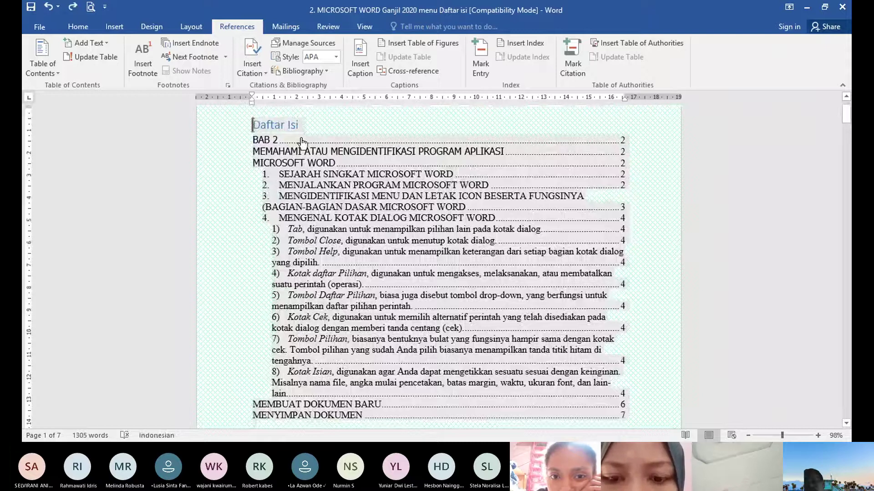
key("ctrl+y")
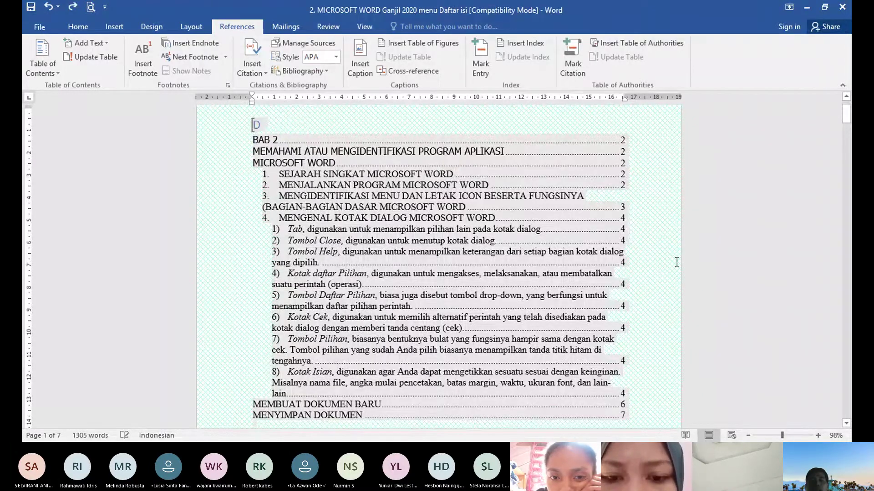
key("ctrl+z")
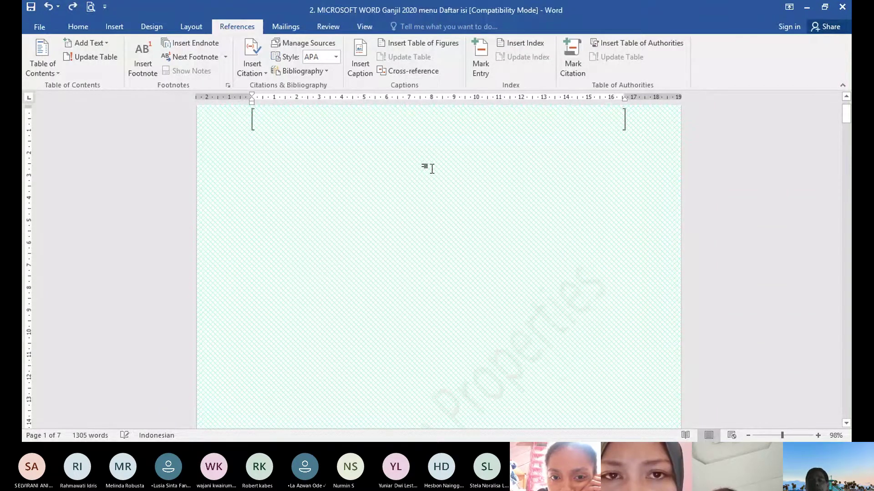
scroll(214, 176, "up", 1)
left_click(226, 179)
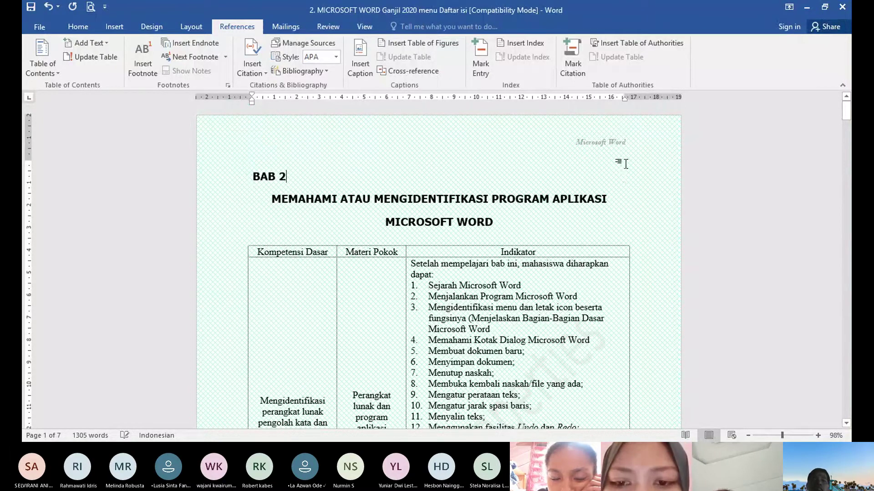
Add blank lines above the BAB 2 heading and centre the heading
key("Home")
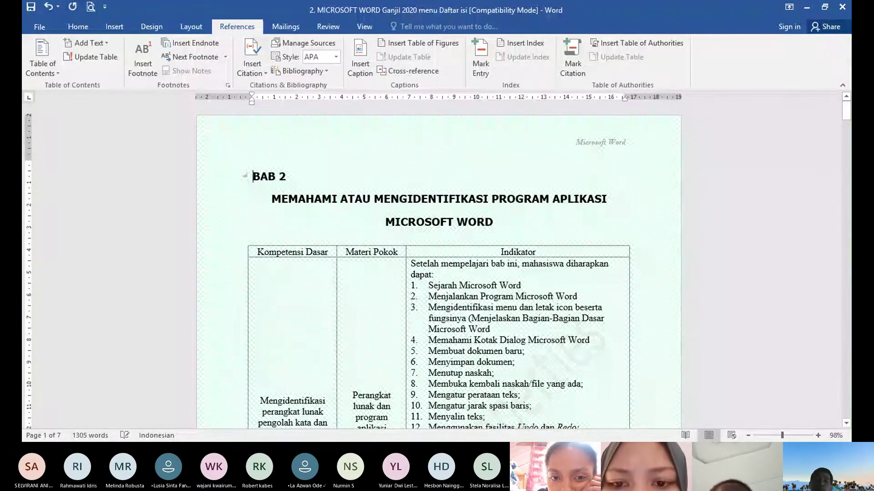
key("Return")
key("ctrl+e")
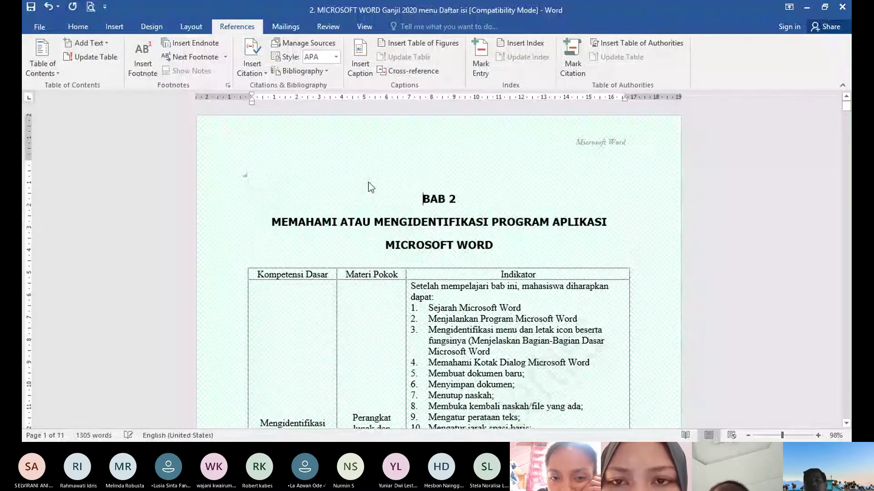
key("Return")
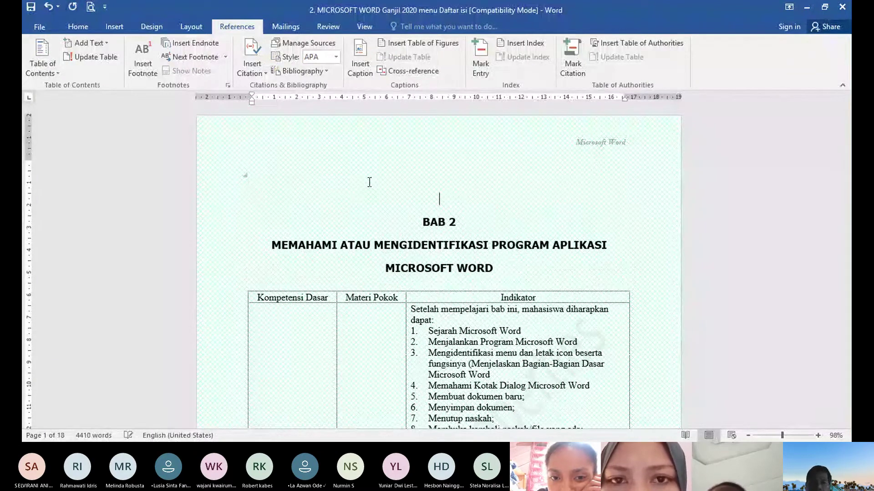
Insert the built-in Automatic Table 1 table of contents above BAB 2, with BAB 2 starting on a new page
left_click(53, 70)
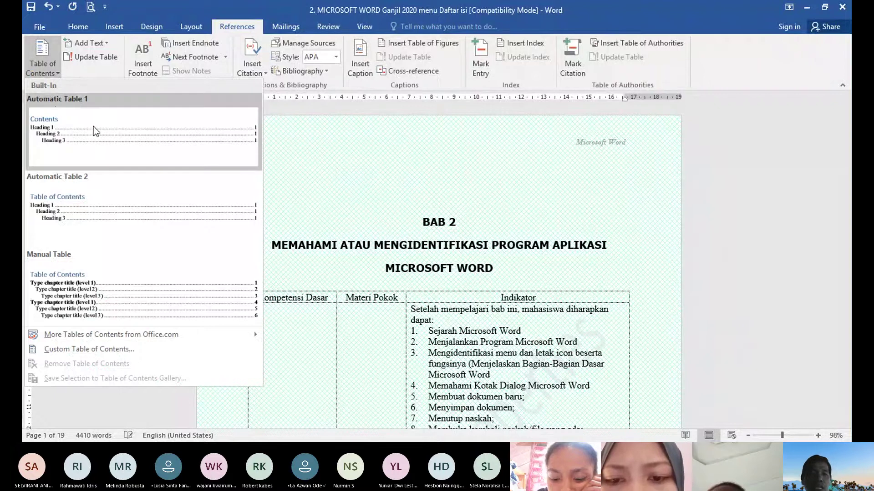
left_click(93, 125)
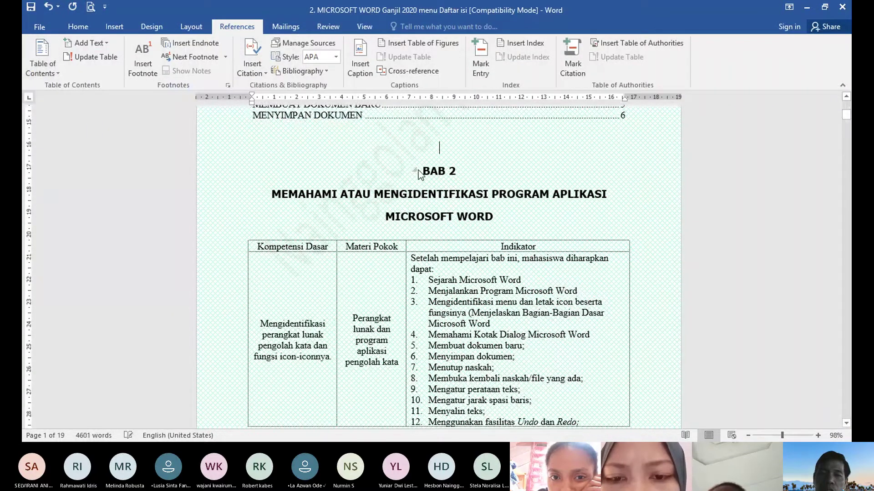
scroll(419, 170, "up", 10)
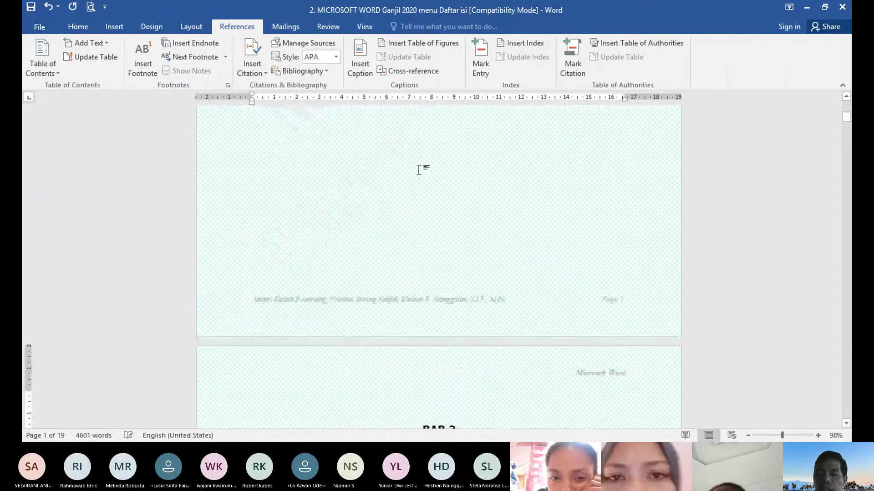
Replace the table of contents title Contents with DAFTAR ISI and centre it
scroll(418, 170, "up", 4)
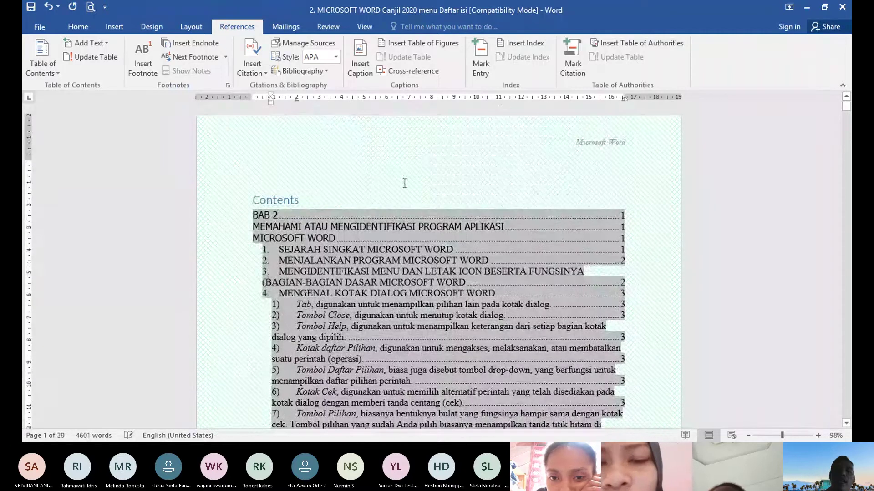
left_click(310, 201)
double_click(311, 201)
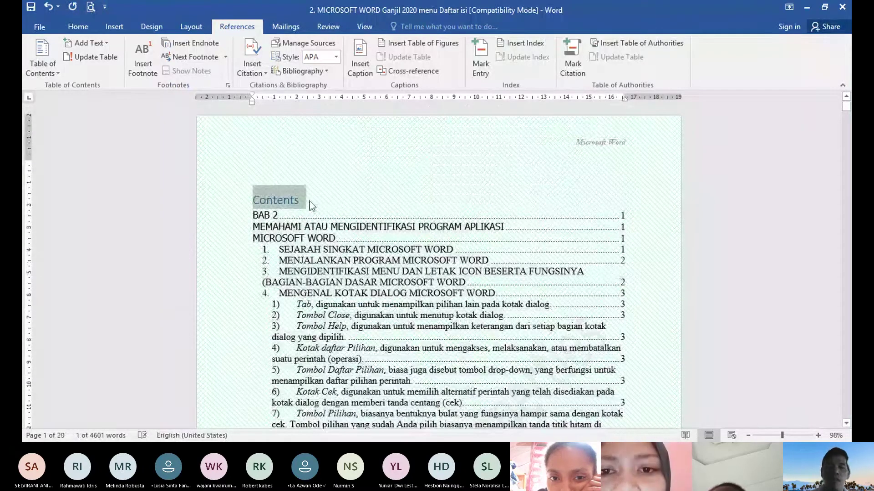
type("DAFTAR ISI")
key("ctrl+e")
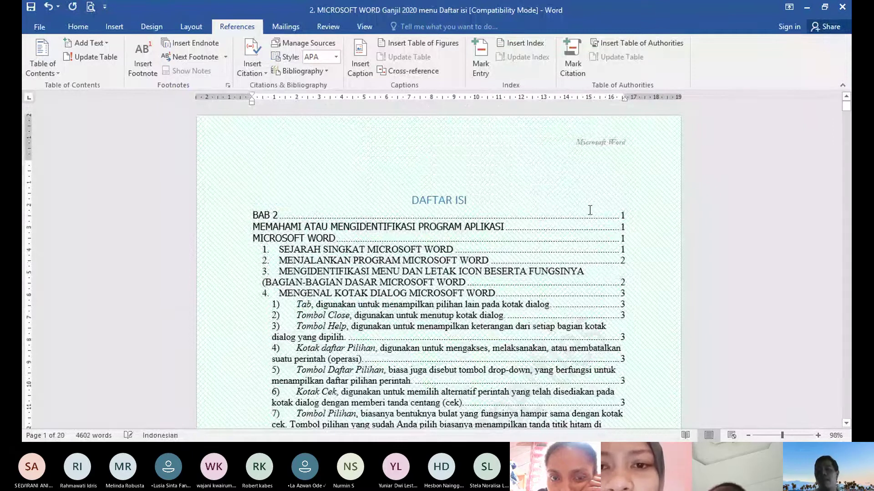
Try to join the MEMAHAMI ATAU MENGIDENTIFIKASI PROGRAM APLIKASI entry to the BAB 2 entry in the table of contents
left_click(847, 409)
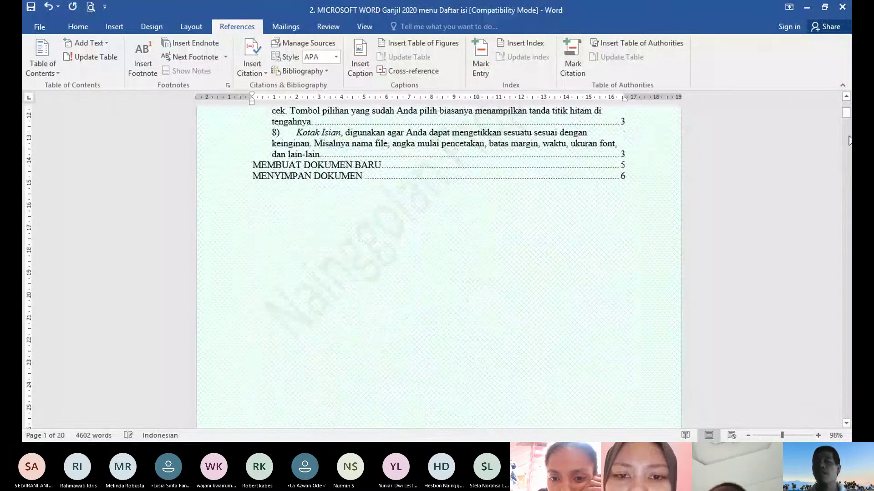
left_click(846, 97)
left_click(846, 96)
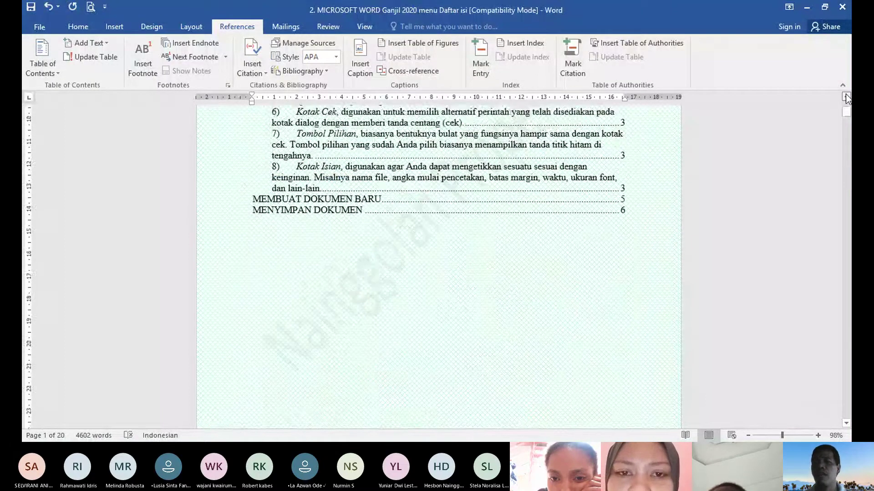
left_click(846, 97)
left_click(845, 96)
left_click(845, 97)
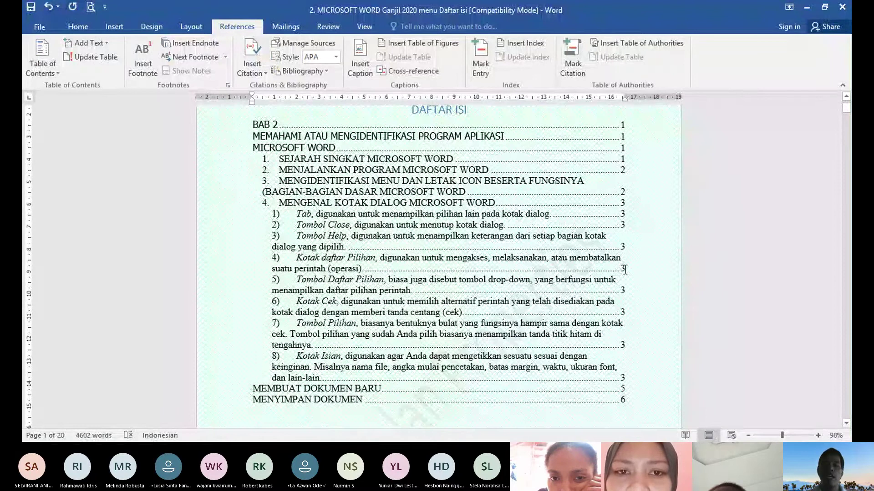
left_click(253, 138)
left_click_drag(253, 137, 598, 140)
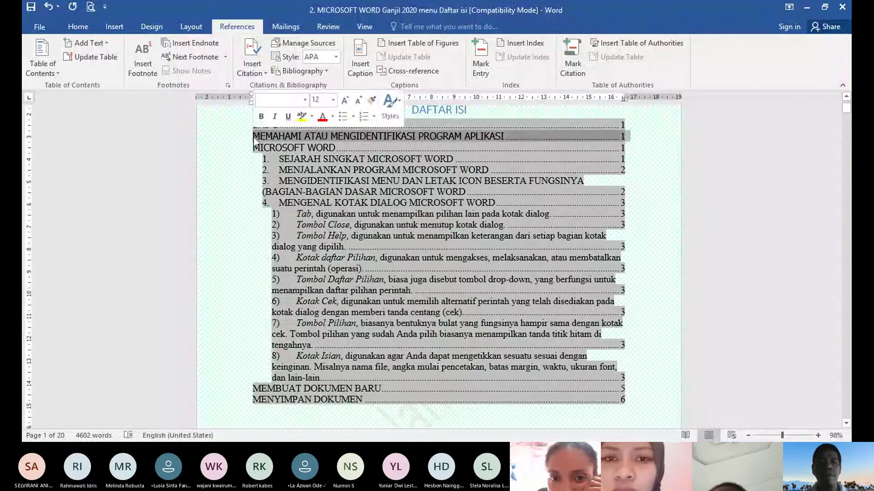
key("Home")
key("BackSpace")
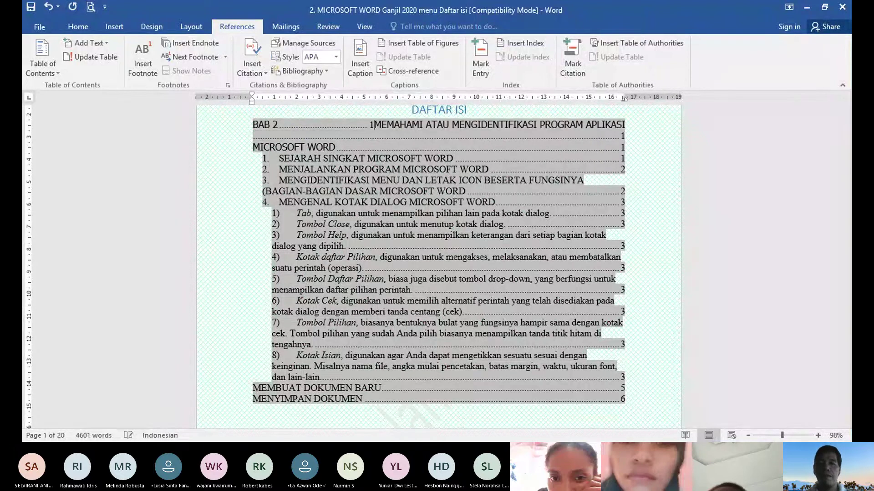
key("ctrl+z")
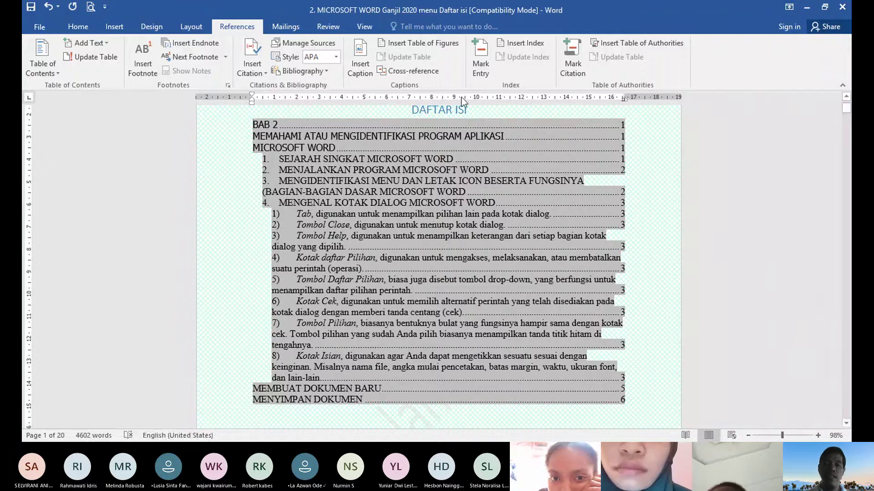
left_click(210, 135)
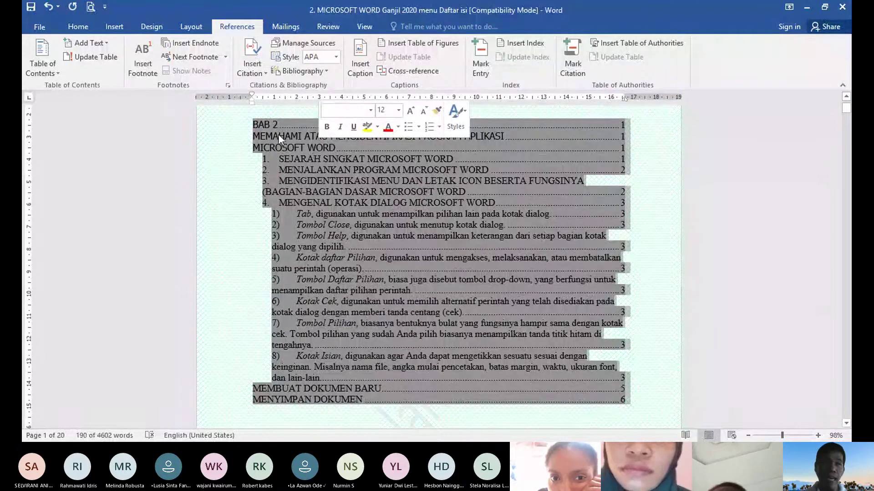
left_click(289, 162)
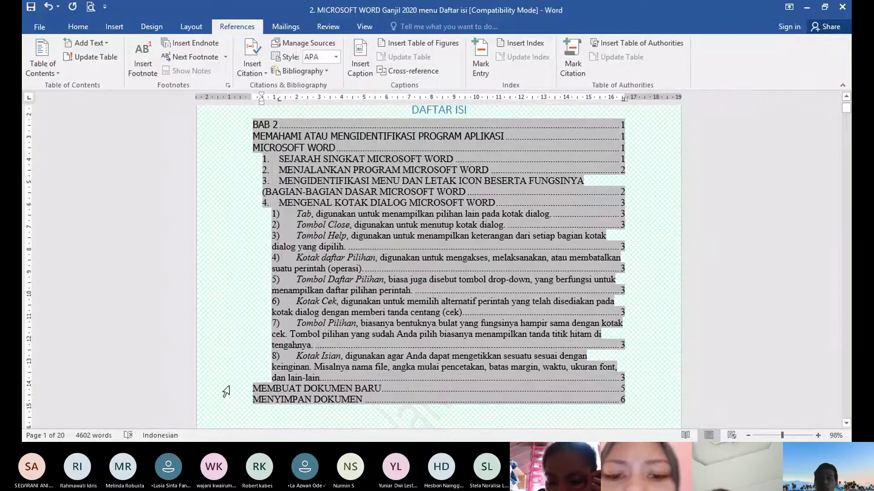
left_click(624, 312)
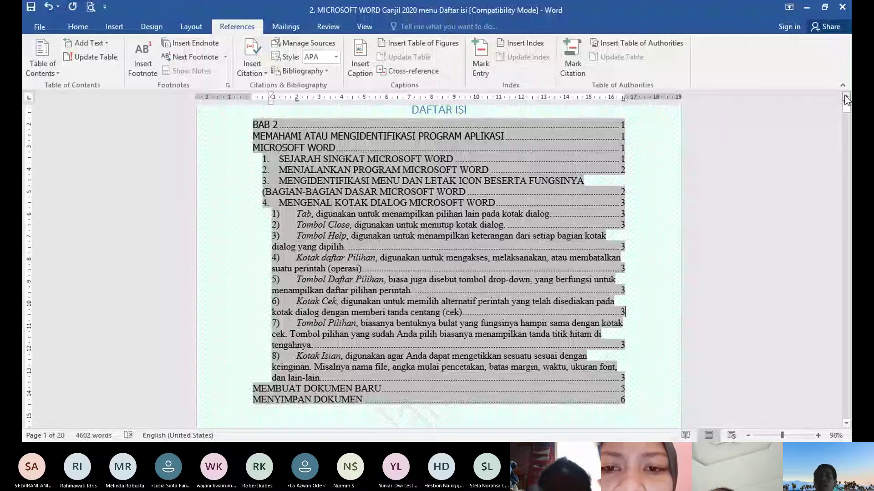
left_click(846, 97)
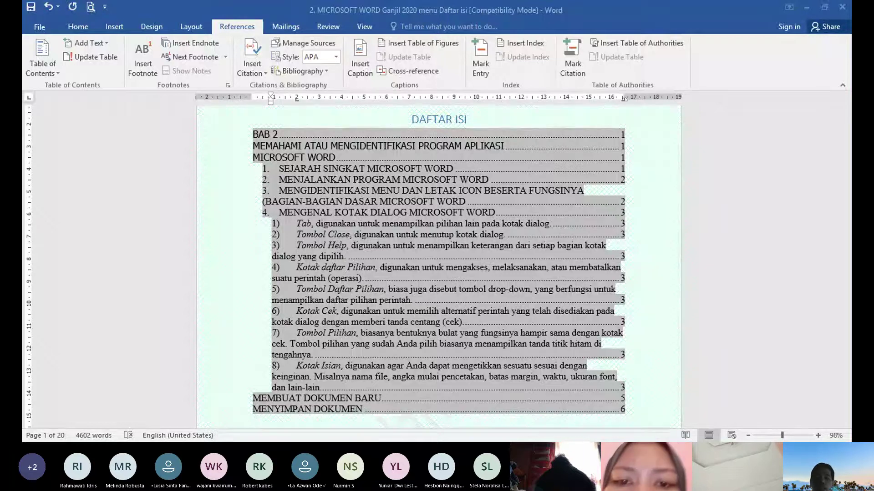
left_click(624, 322)
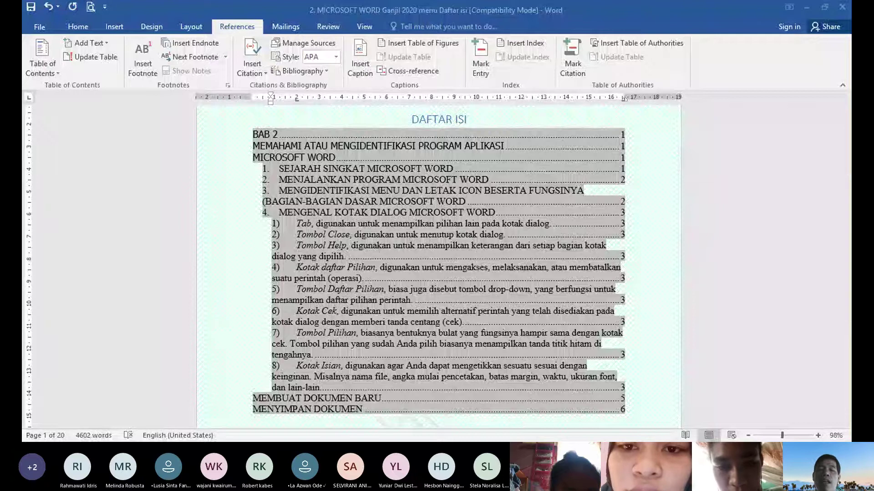
left_click(668, 268)
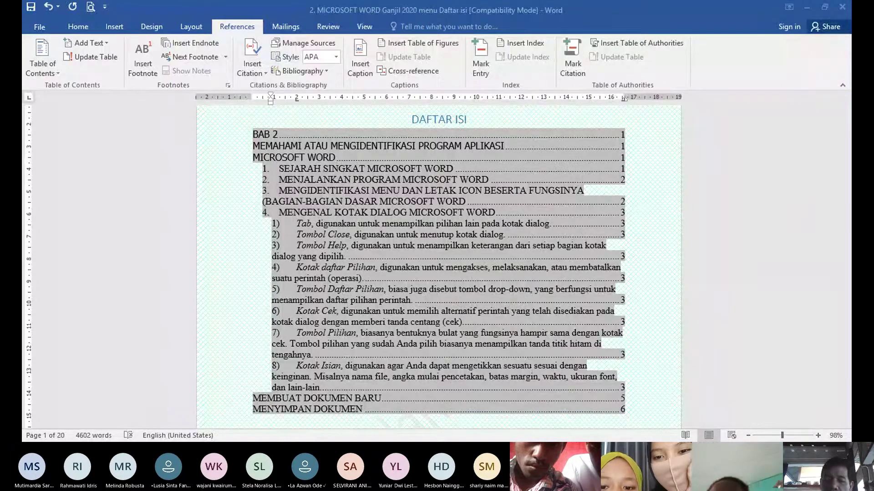
left_click(623, 322)
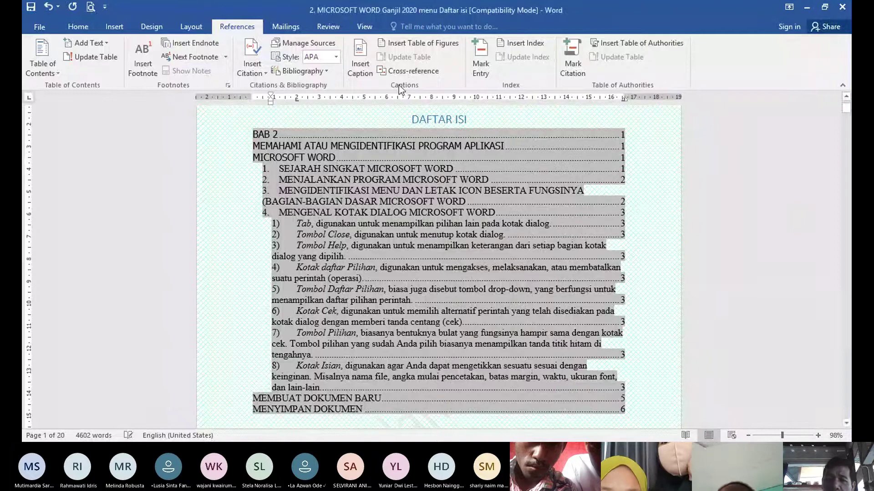
Insert a new page before DAFTAR ISI and write the centred title Materi Perkuliahan Komputer Dasar on it
left_click(410, 121)
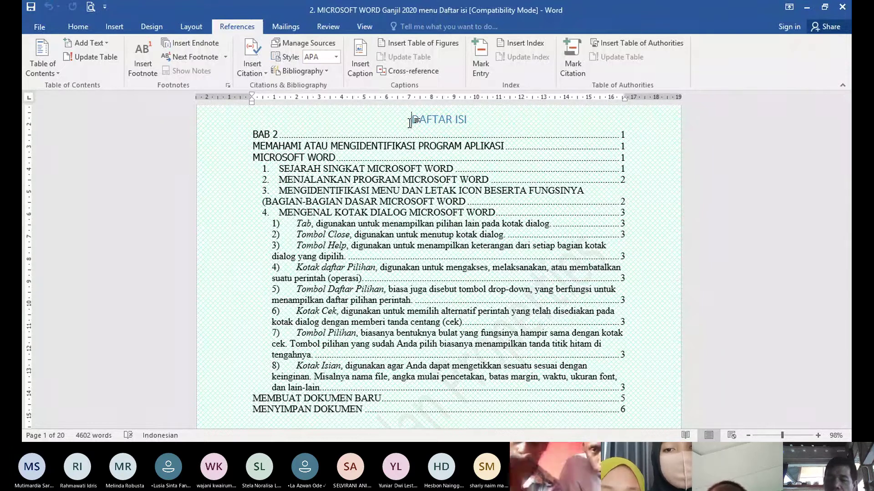
key("ctrl+Return")
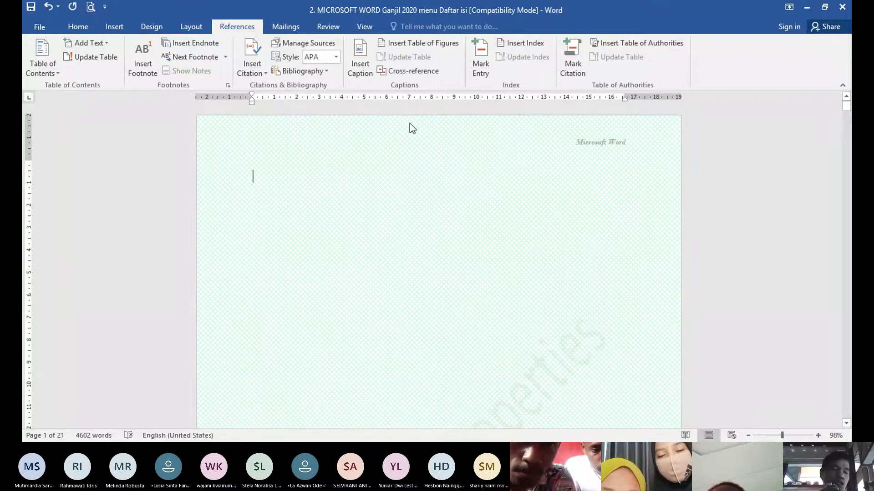
key("ctrl+e")
type("mate")
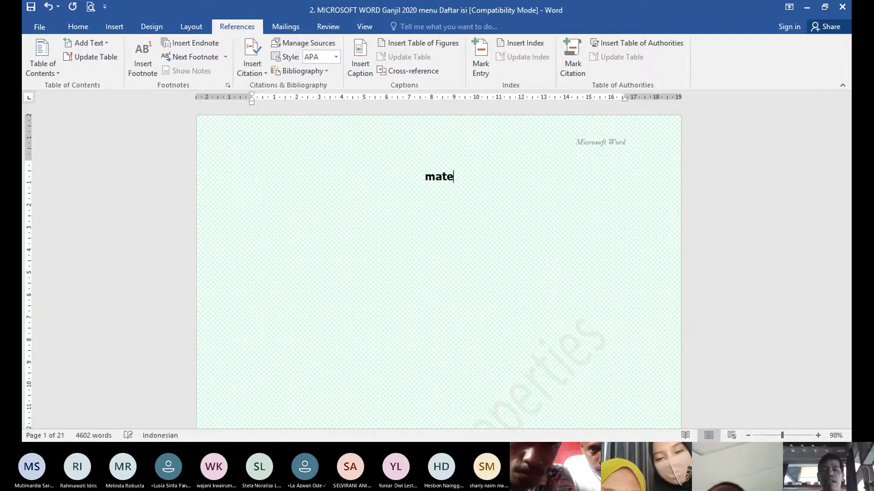
type("ri Perk")
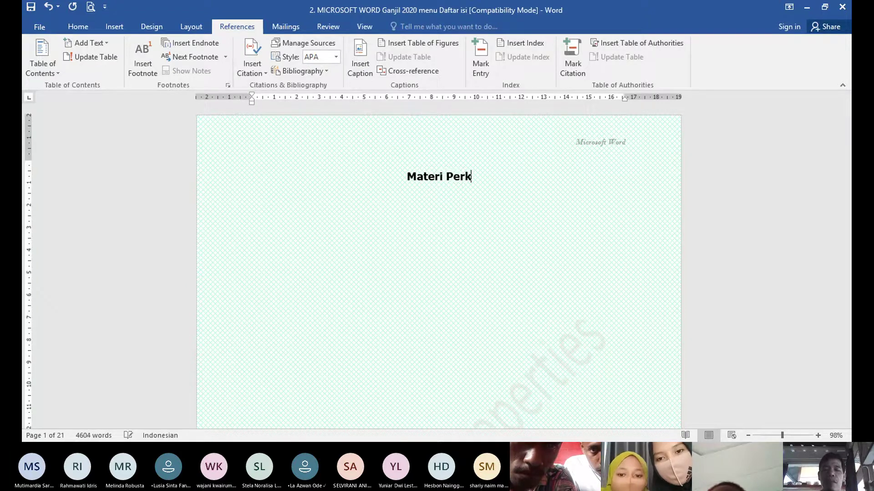
type("uliahan ")
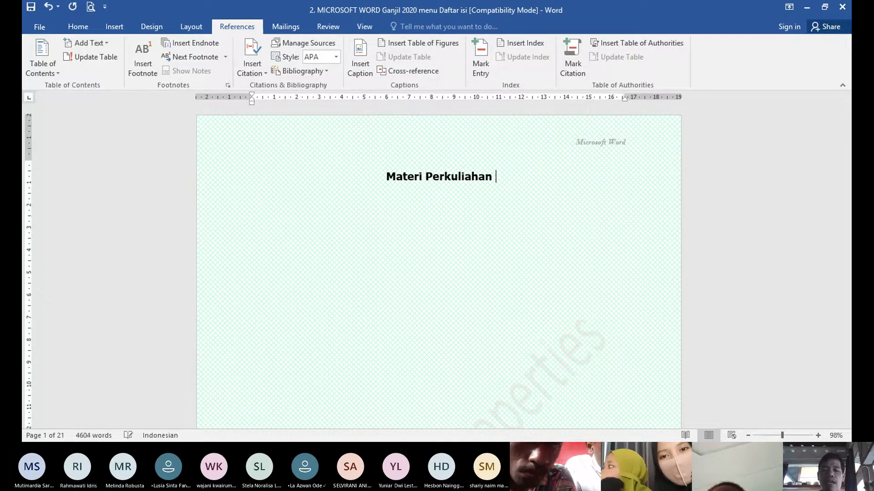
type("Komp")
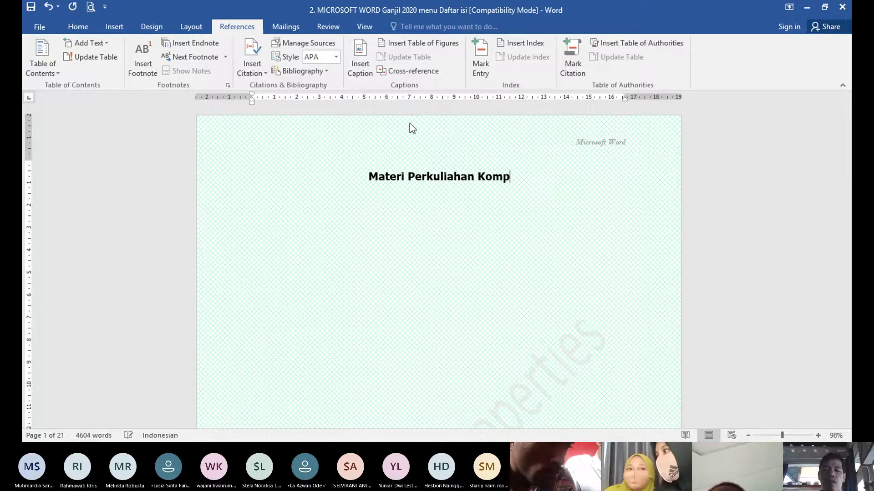
type("uter Dasar")
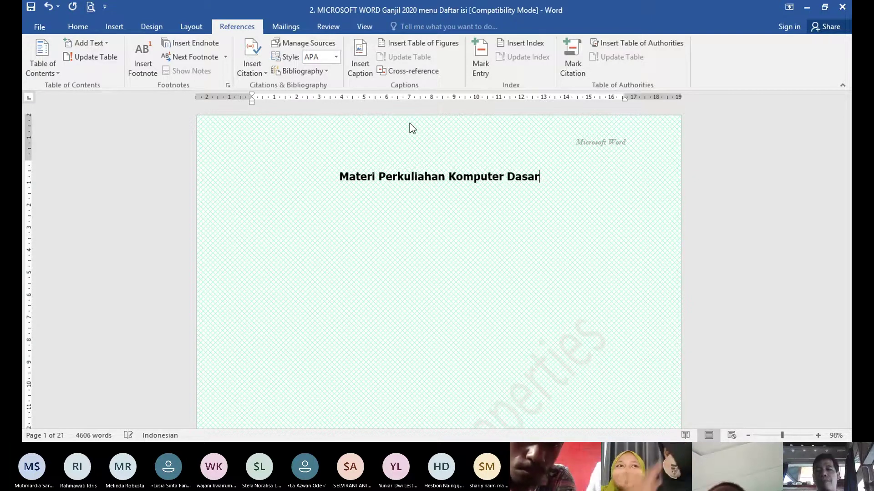
Add the line Oleh and a line with the author's full name and degrees below the cover title, both centred
key("Return")
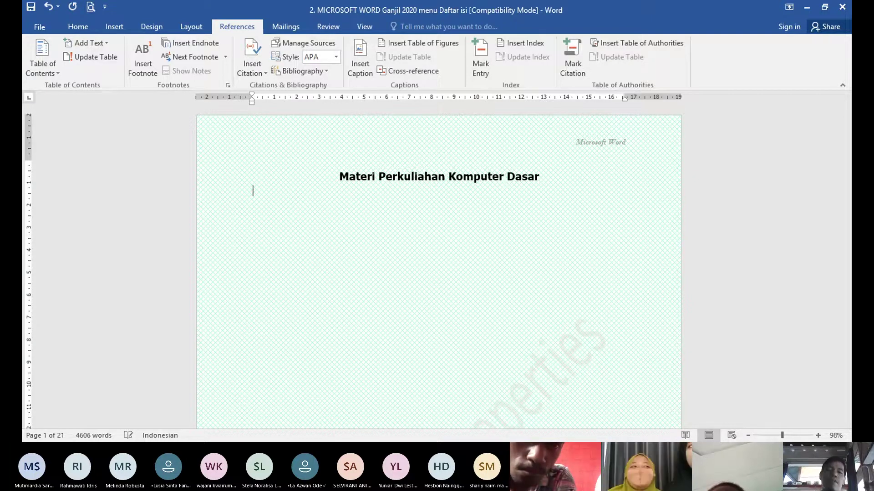
type("Oleh")
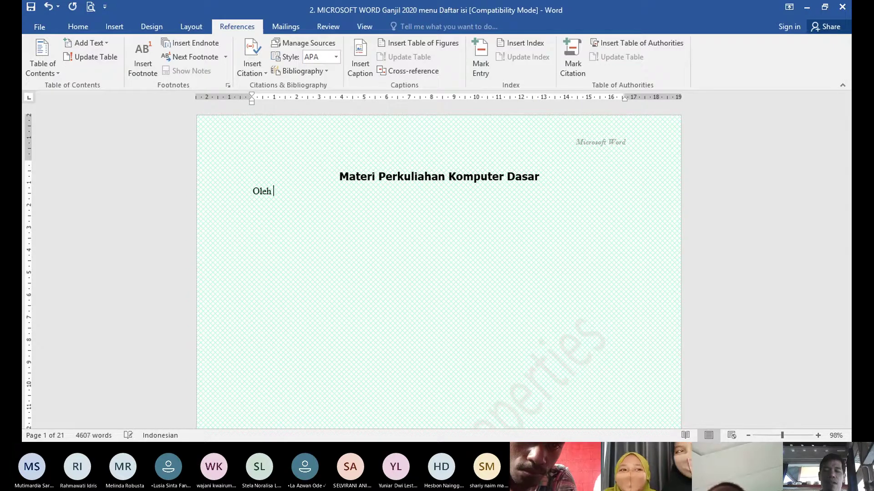
key("Return")
type("Hesbon F. Nainggo")
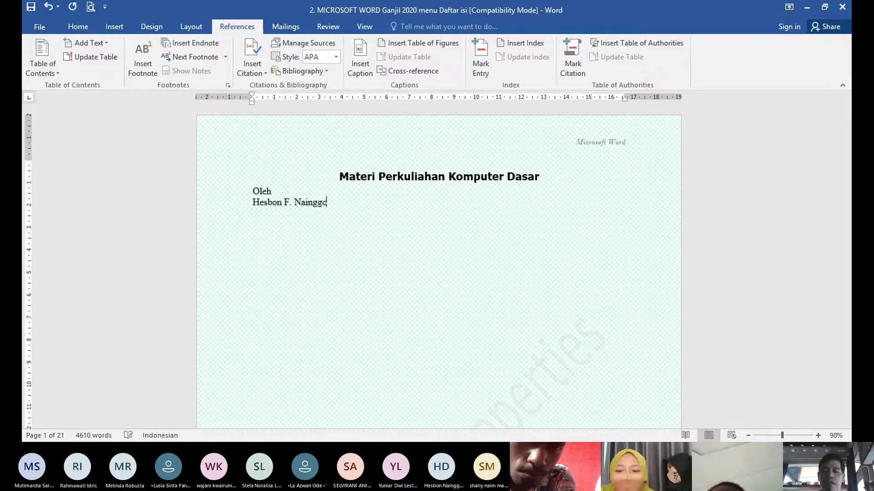
type("lan, S.I.P.")
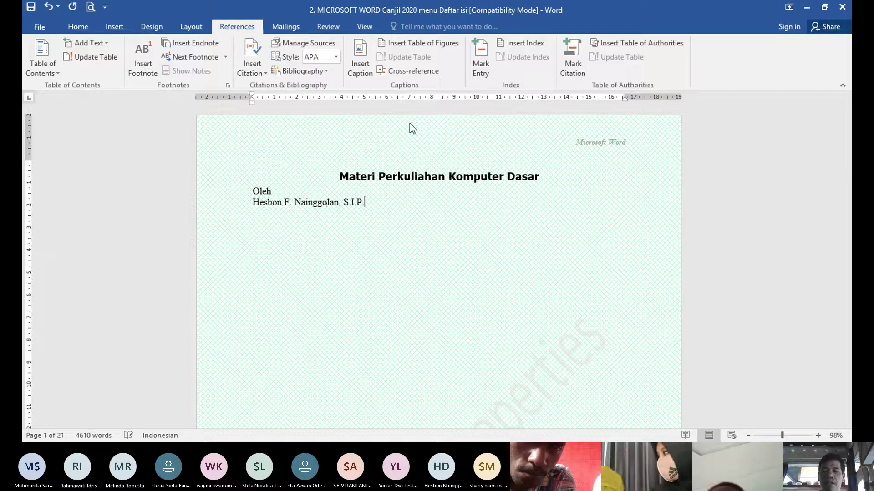
type(", M.Pd.")
key("shift+Home")
key("shift+Up")
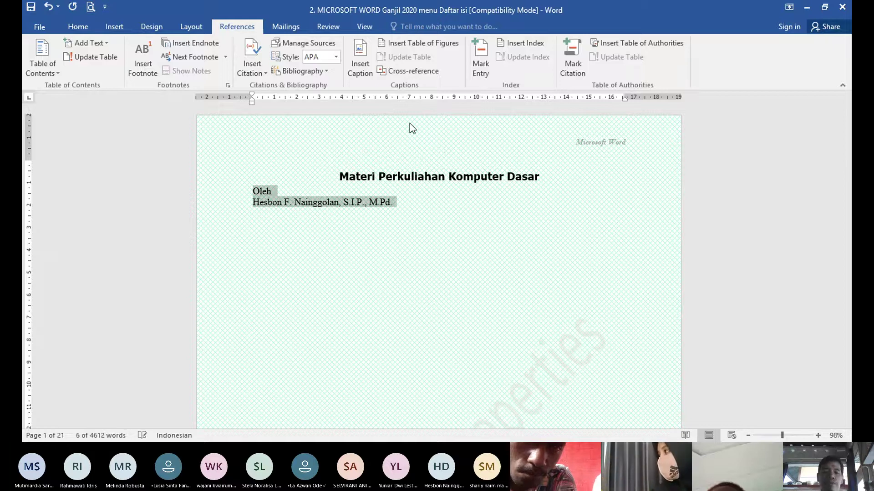
key("ctrl+e")
Move the Oleh and author lines further down the cover page by adding blank lines beneath the title
key("Left")
key("Return")
key("Return")
key("Return")
key("Return")
key("Return")
key("Return")
key("Return")
key("Return")
key("Return")
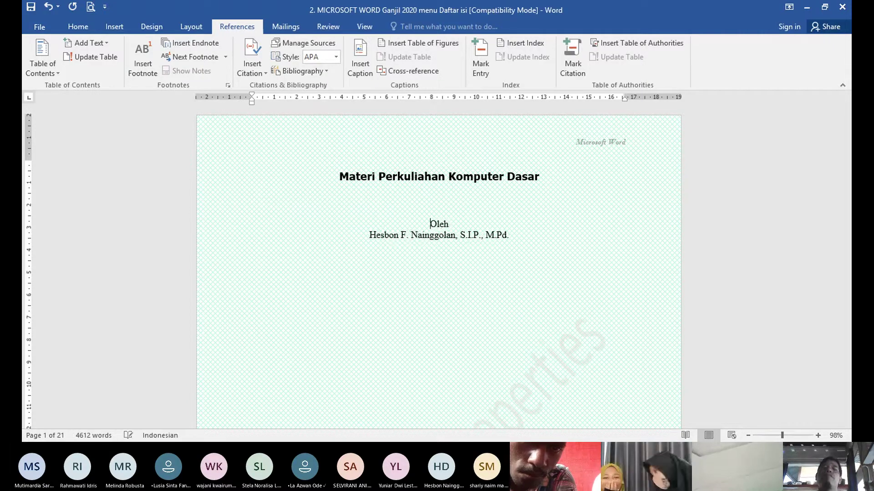
Start inserting a picture on a blank line beneath the cover title, opening the HFN folder on DATA (D:)
key("Up")
key("Up")
key("Up")
key("Up")
key("Up")
key("Up")
key("Up")
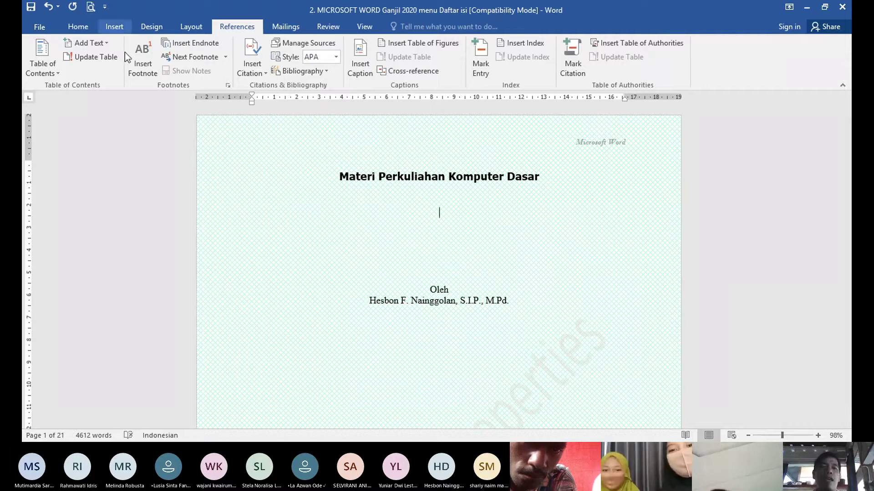
left_click(114, 26)
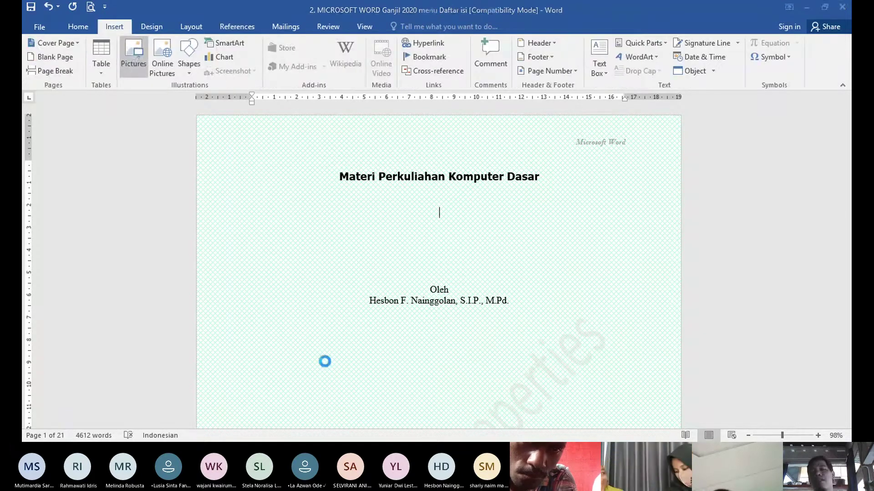
left_click(132, 52)
left_click(96, 221)
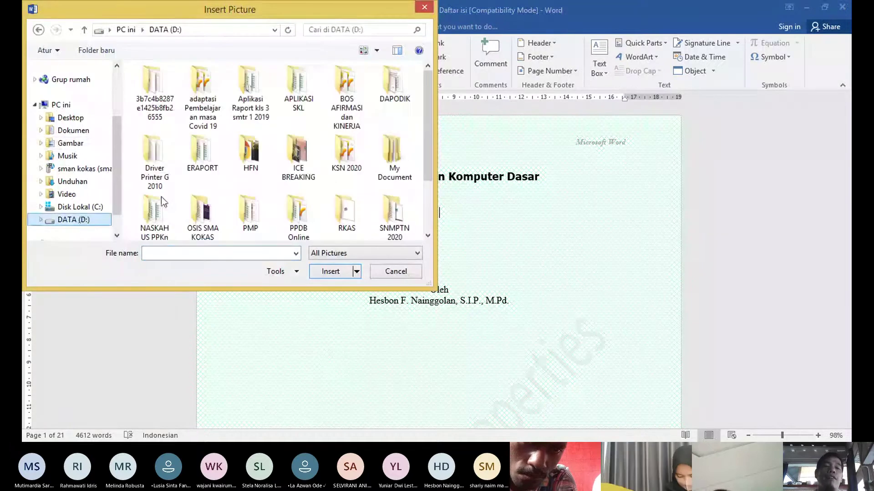
double_click(251, 162)
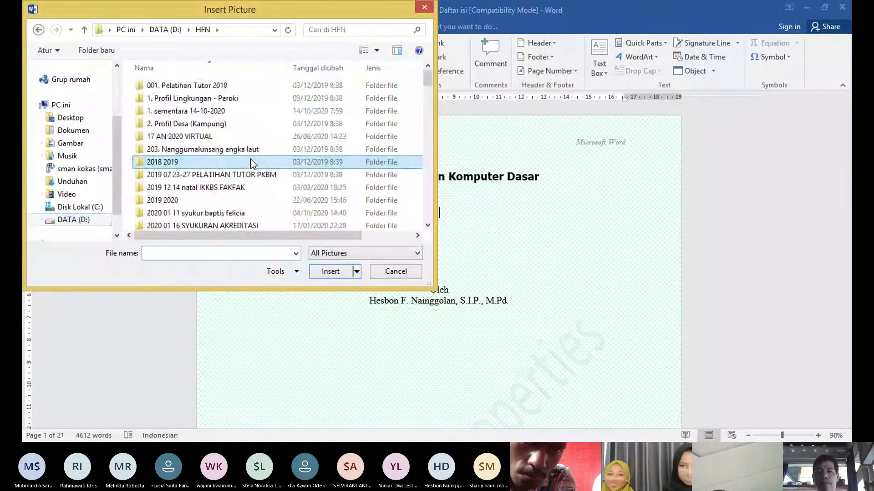
Open the LOGO folder inside HFN as the picture source
key("l")
key("Down")
key("Down")
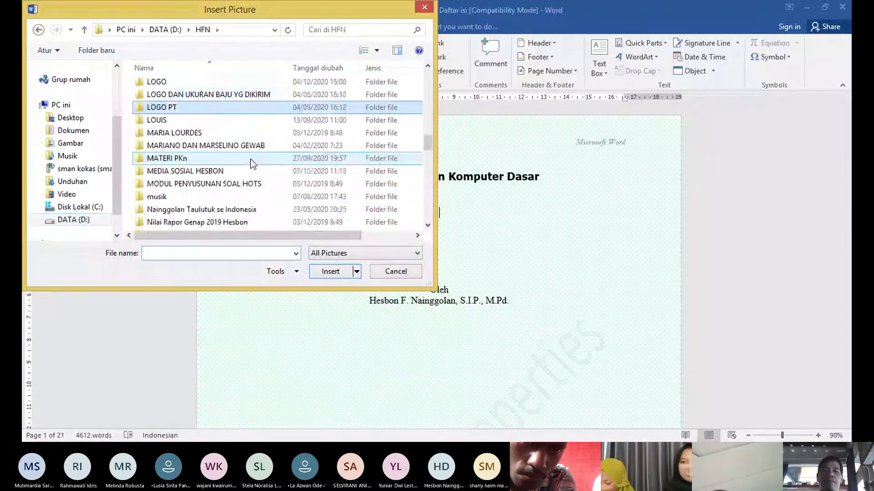
key("Return")
key("BackSpace")
key("Up")
key("Up")
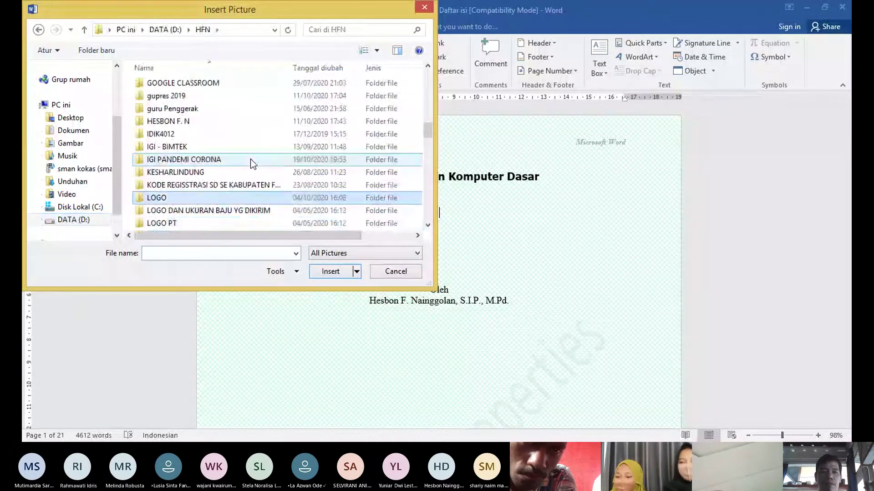
key("Return")
Look through the LOGO and LOGO DAN UKURAN BAJU YG DIKIRIM folders for a suitable cover logo
key("Right")
key("Right")
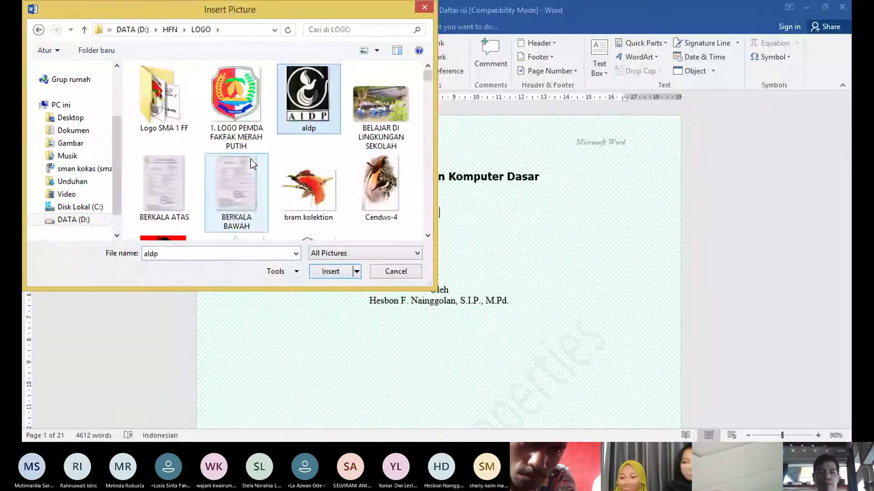
key("Down")
key("Down")
key("Down")
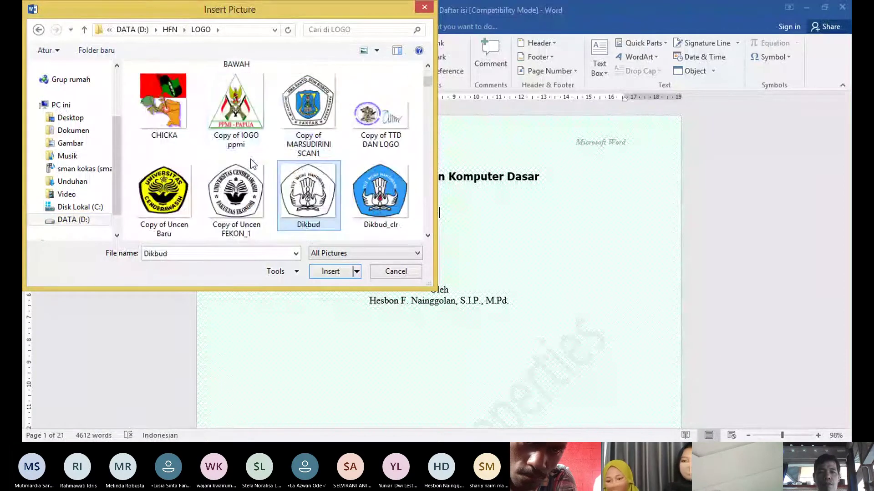
key("Up")
key("Up")
key("Up")
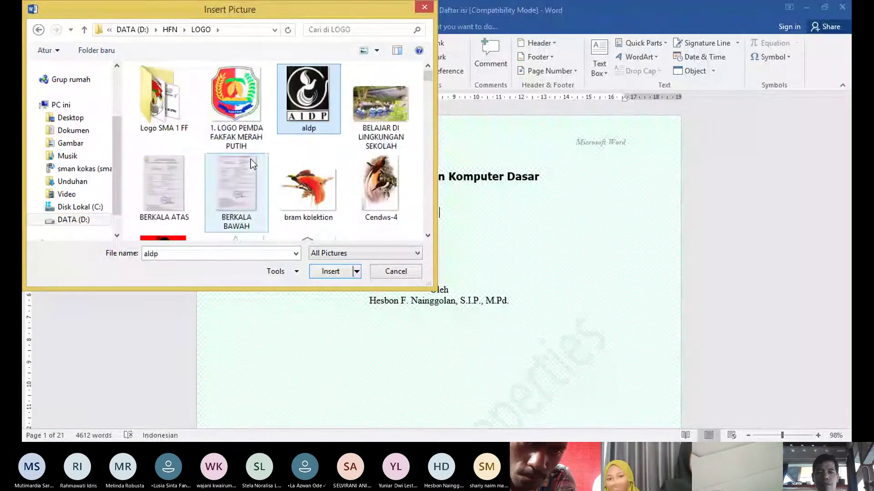
key("BackSpace")
key("Down")
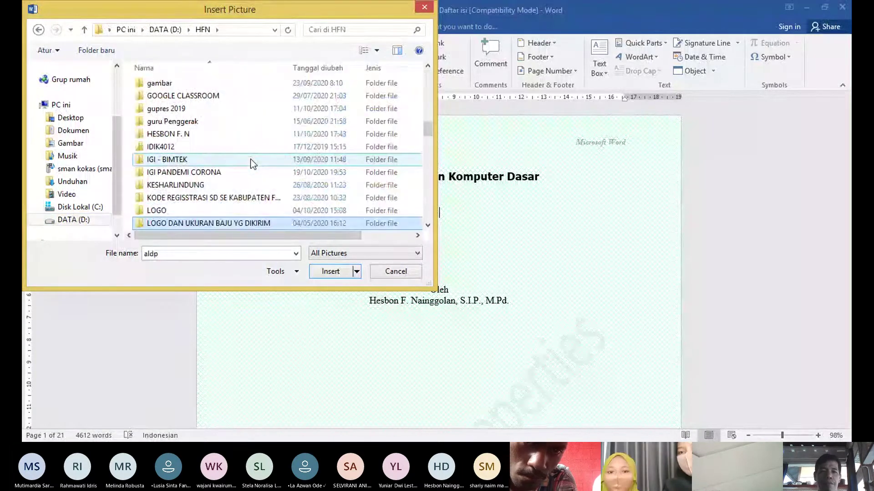
key("Return")
key("BackSpace")
key("Up")
key("Return")
Insert the SMA Negeri 1 Kokas logo picture from the LOGO folder beneath the cover title
key("Down")
key("Down")
key("Down")
key("Down")
key("Down")
key("Down")
key("Down")
key("Down")
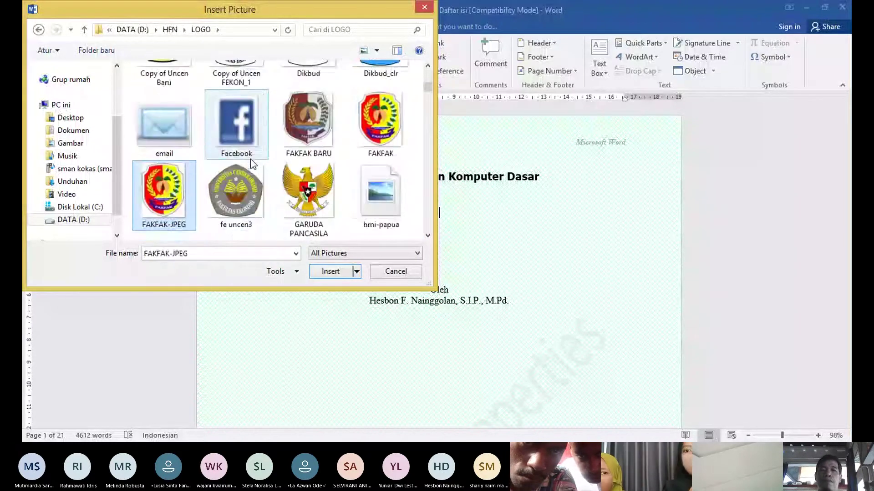
key("Down")
key("Down")
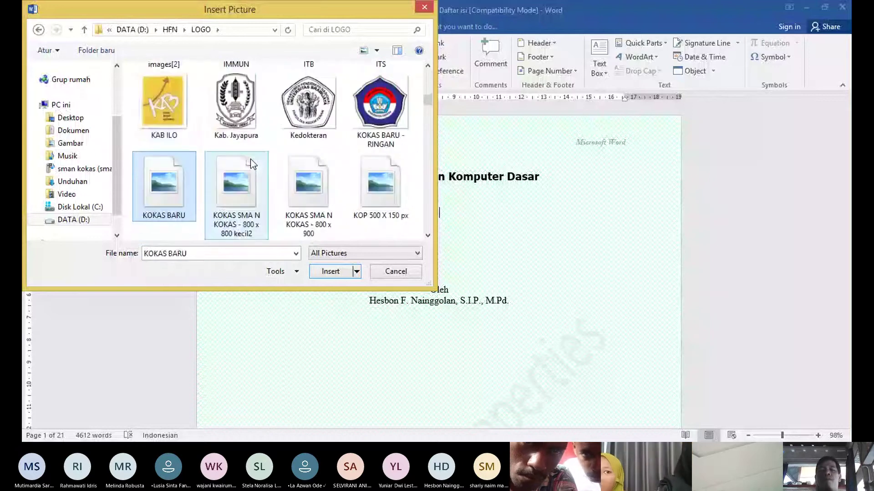
key("Up")
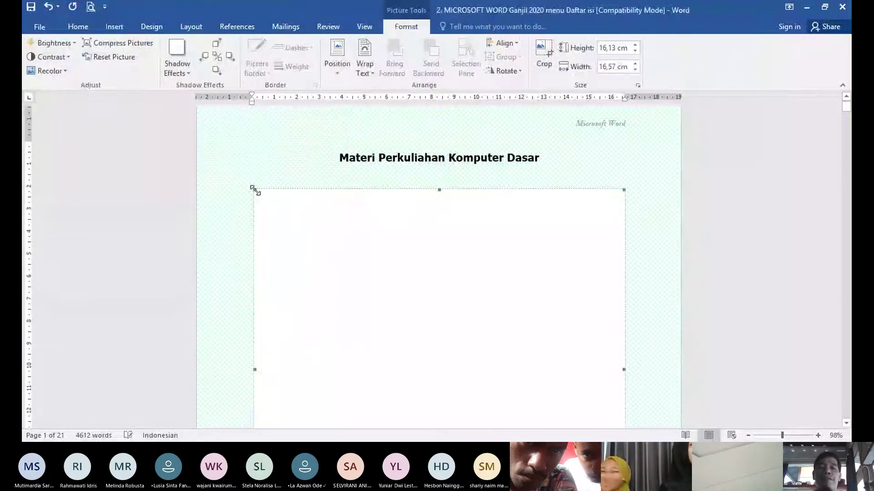
Shrink the logo on the cover page proportionally to about 7,21 cm high and 7,39 cm wide
left_click_drag(387, 193, 507, 299)
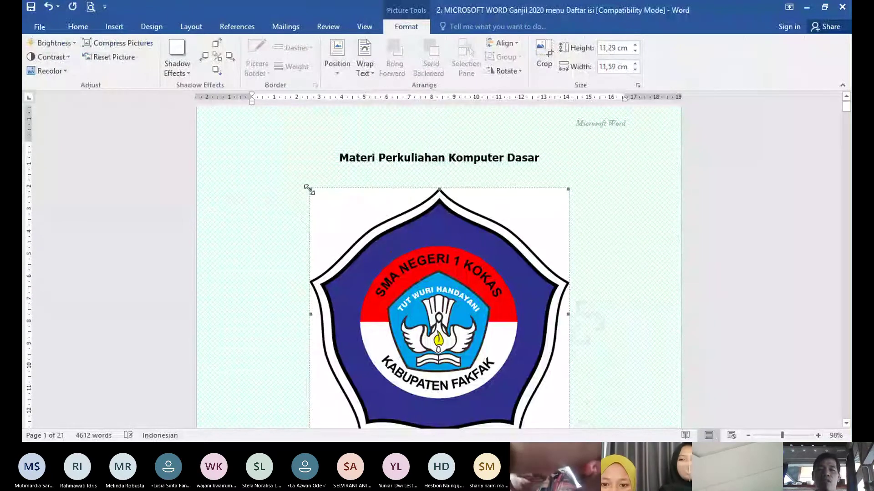
left_click_drag(309, 189, 404, 283)
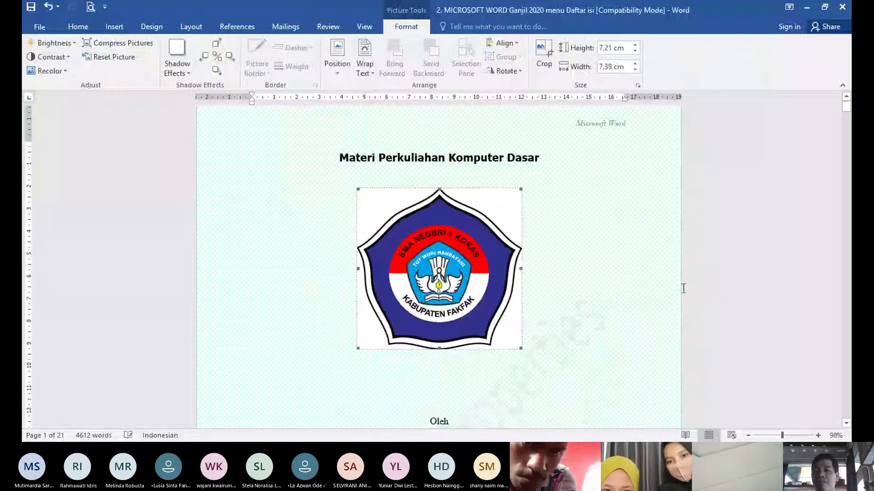
left_click(784, 277)
Add the centred line POLTEKES SORONG beneath the author line on the cover page, separated by a blank line
left_click(846, 424)
scroll(845, 424, "down", 8)
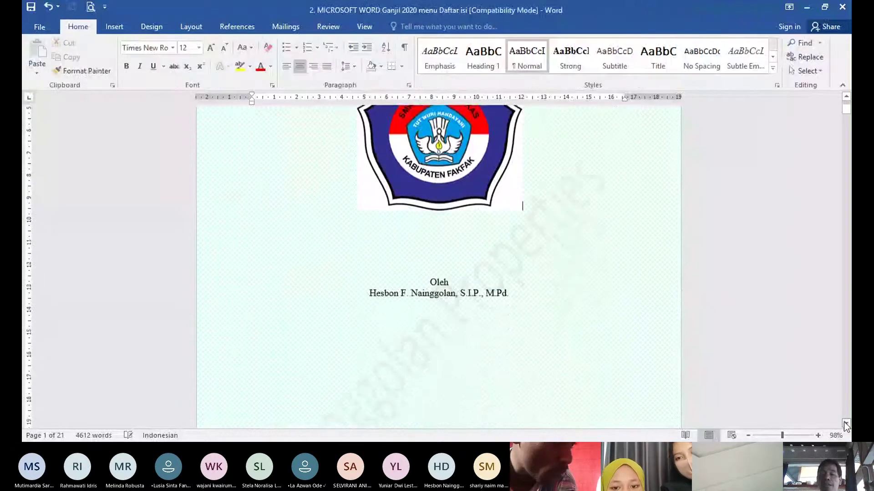
scroll(846, 424, "down", 4)
left_click(526, 136)
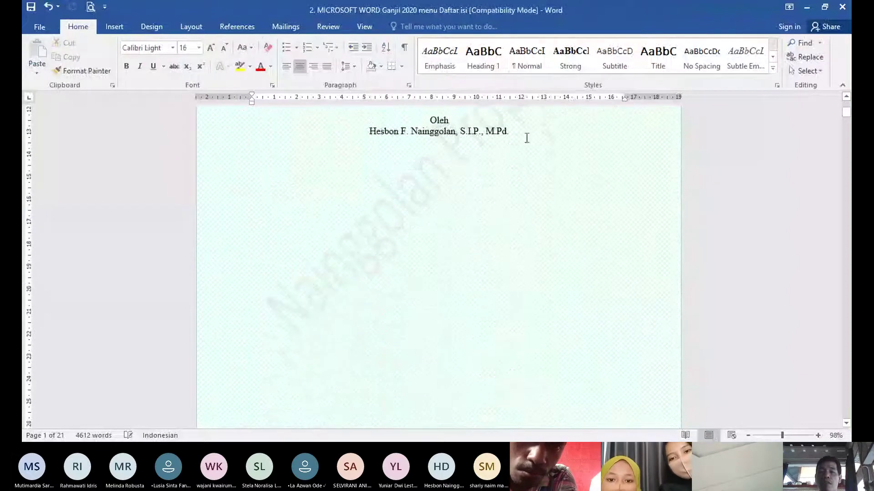
left_click(513, 138)
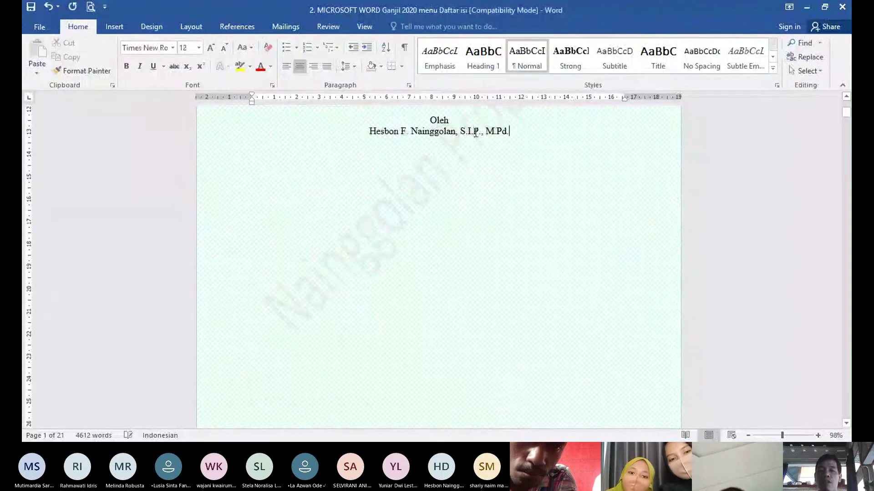
key("Return")
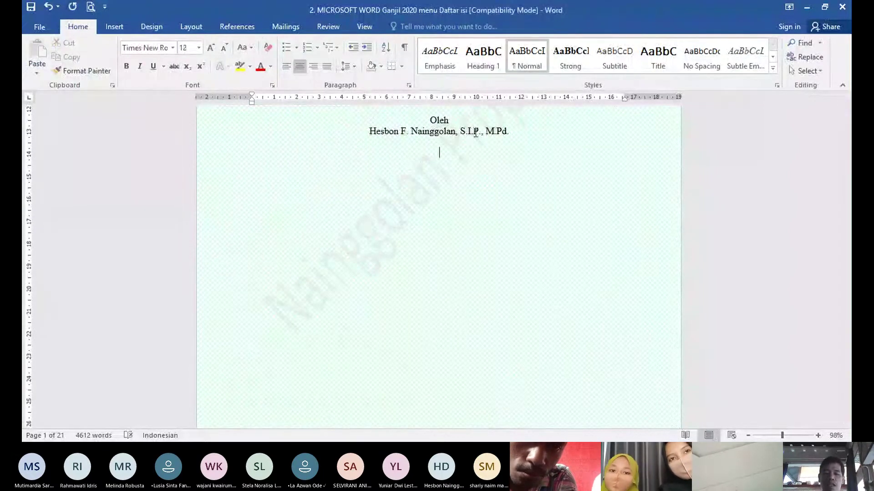
type("POL")
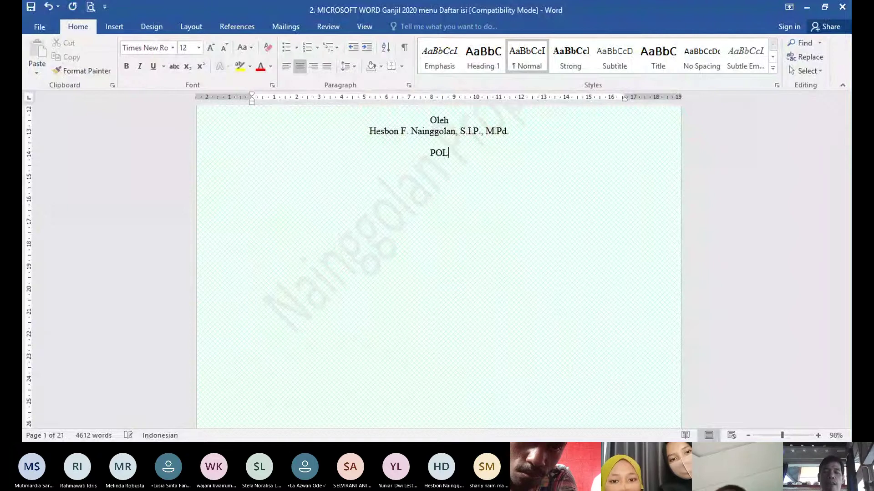
type("TEKES SO")
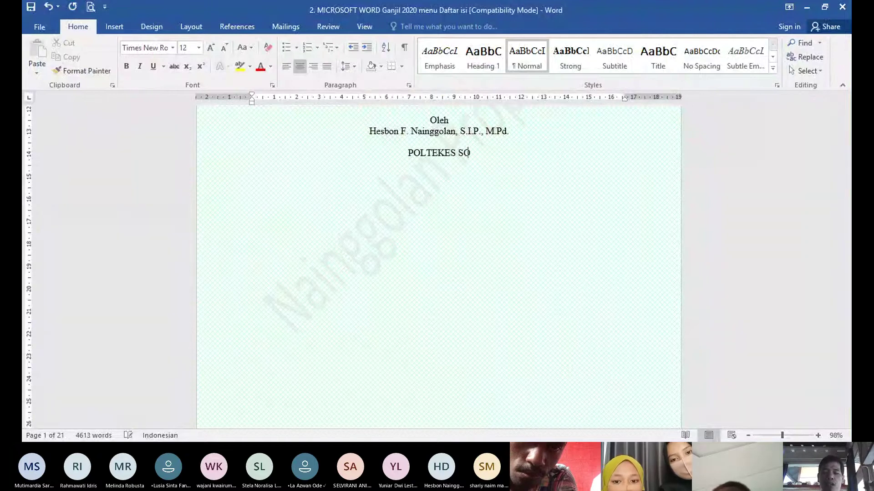
type("RONG ")
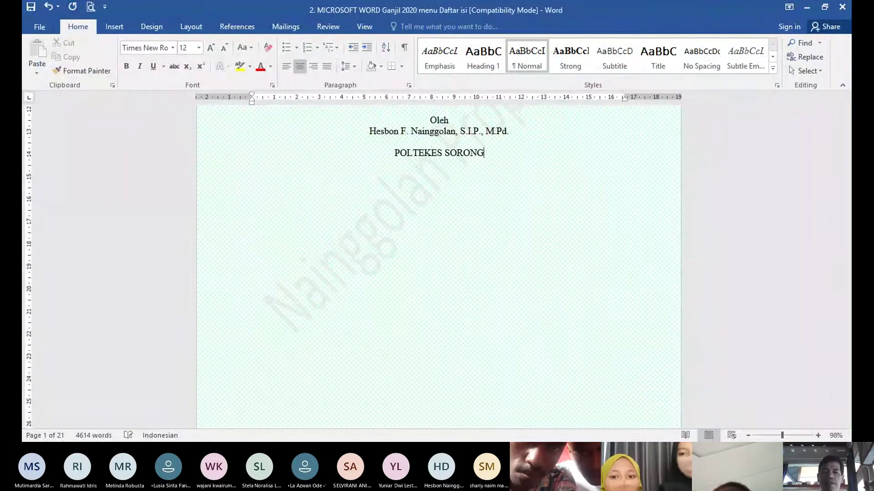
Add the centred lines PRODI III KEPERAWATAN FAKAK and 2020 beneath POLTEKES SORONG
type("PR")
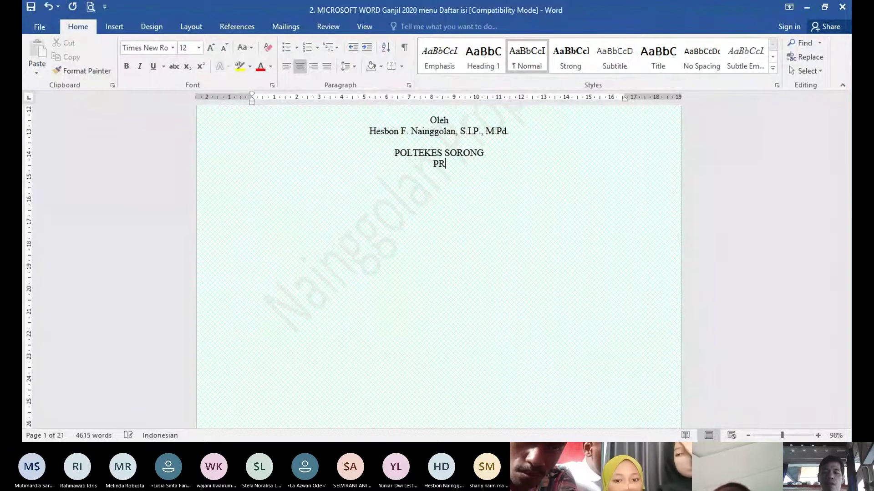
type("ODI III")
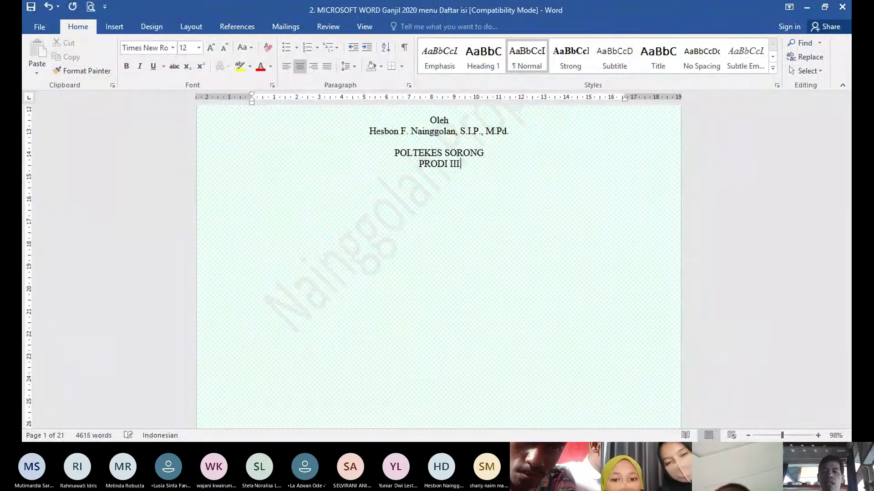
type(" KEPERAWATAN FAKAFK")
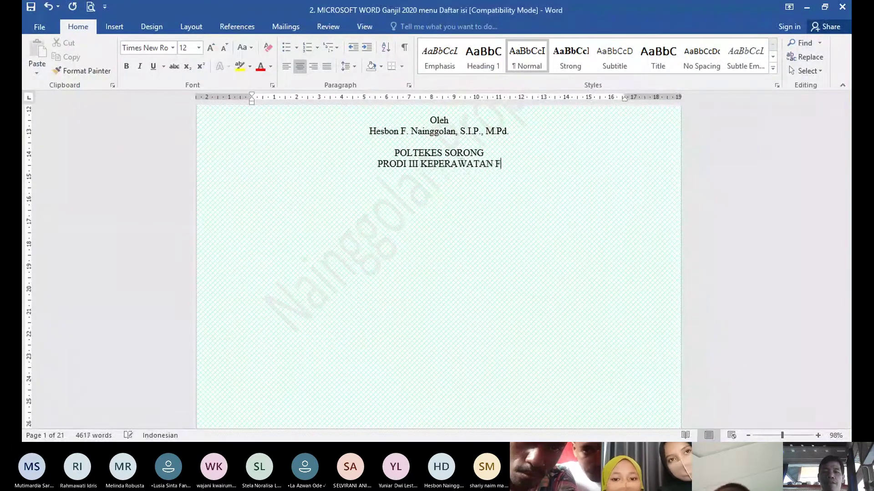
key("BackSpace")
key("BackSpace")
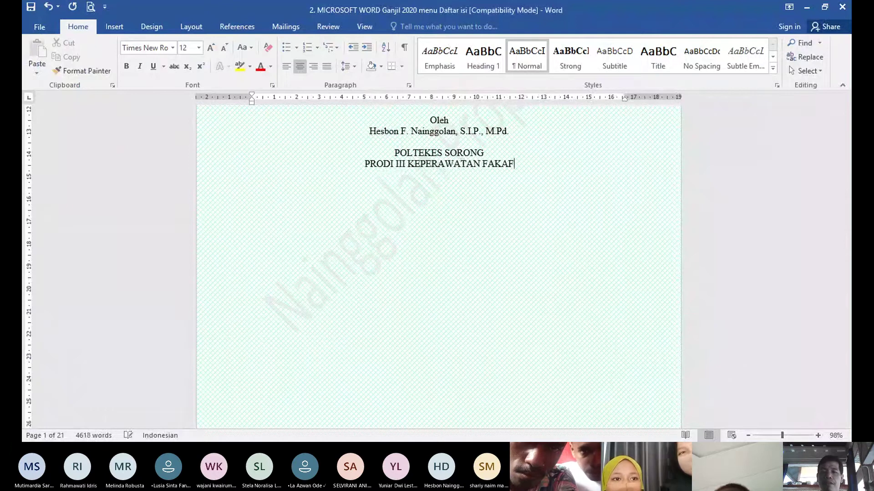
type("K")
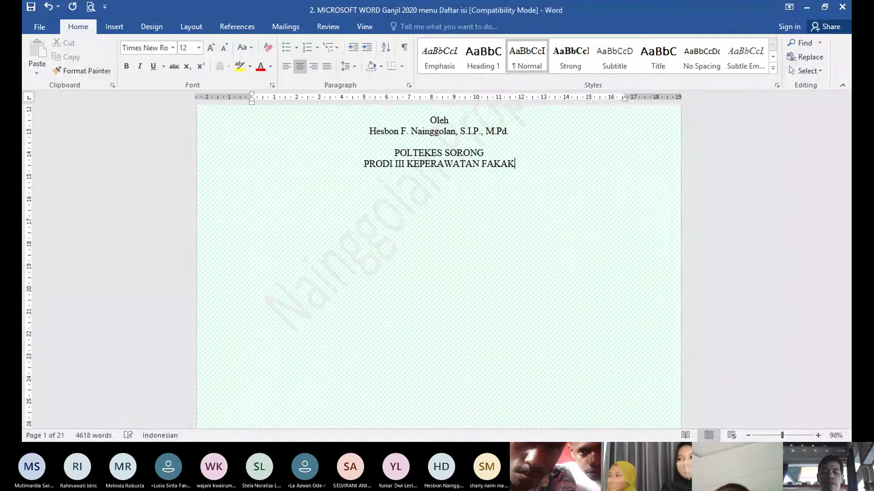
key("Return")
type("2020")
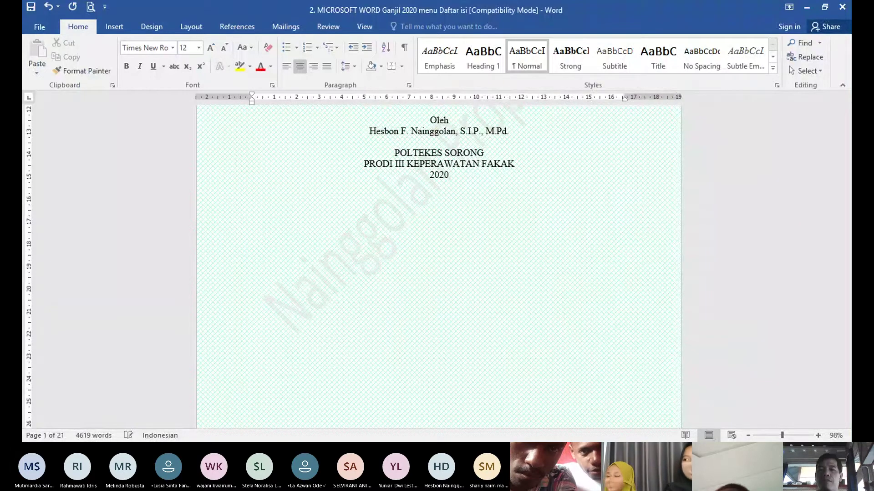
Move the POLTEKES SORONG, PRODI III KEPERAWATAN FAKAK and 2020 lines further down by adding blank lines above them
key("Return")
key("Return")
key("Return")
key("Return")
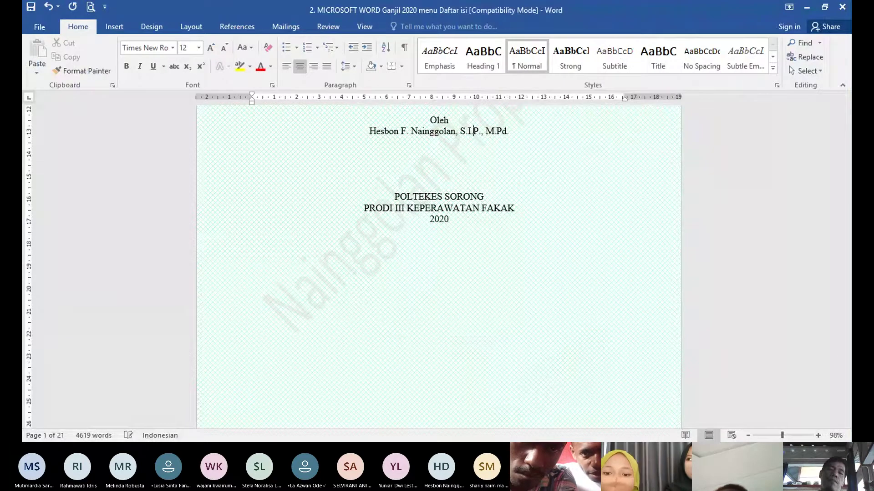
Move the logo and the lines below it further down the cover page by adding blank lines beneath the title and beneath the logo
key("ctrl+Home")
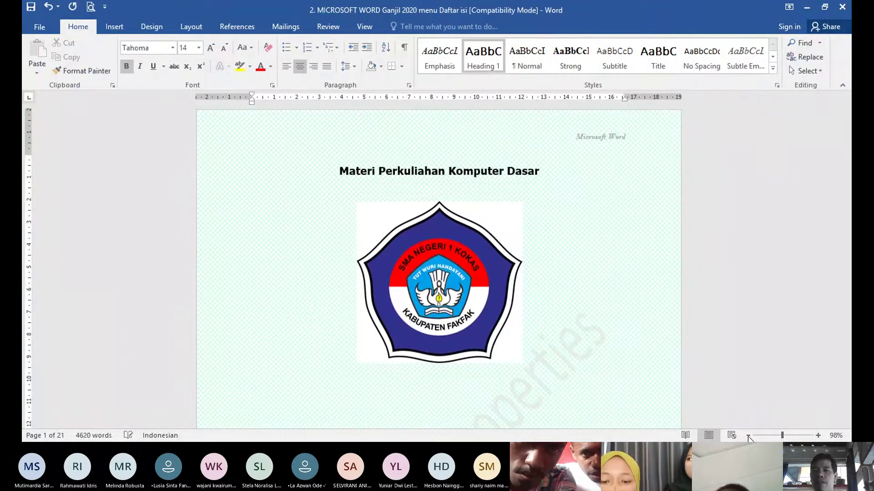
left_click(748, 435)
left_click(748, 436)
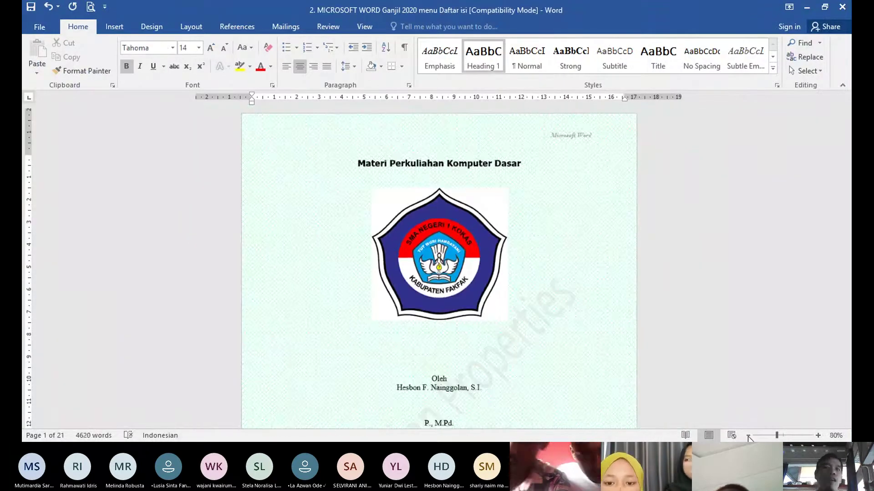
left_click(748, 436)
key("ctrl+Page_Down")
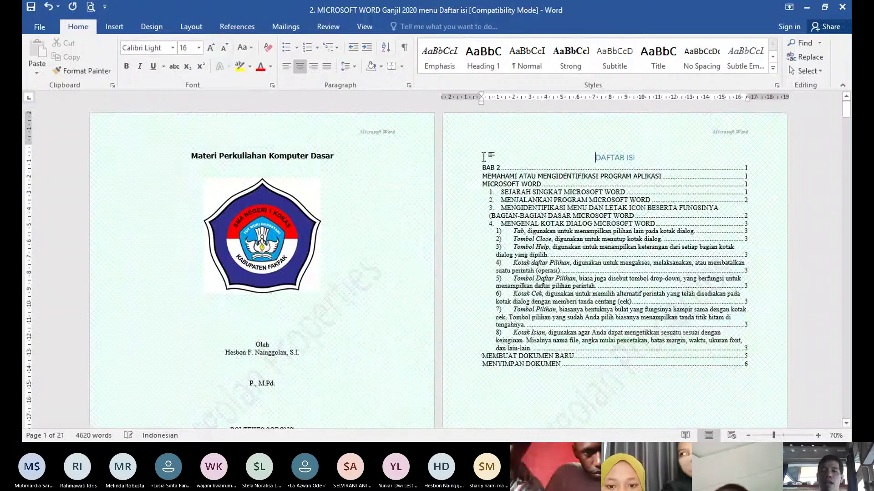
left_click(295, 156)
key("End")
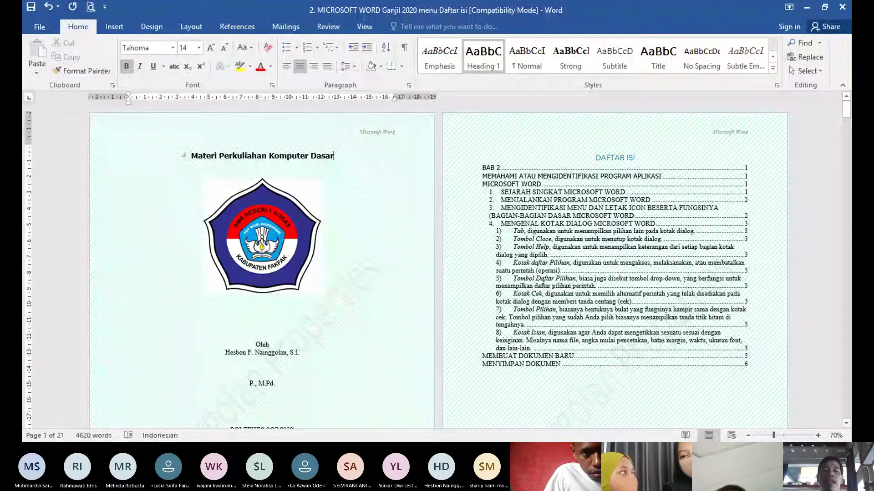
key("Return")
key("Return")
key("Return")
key("Return")
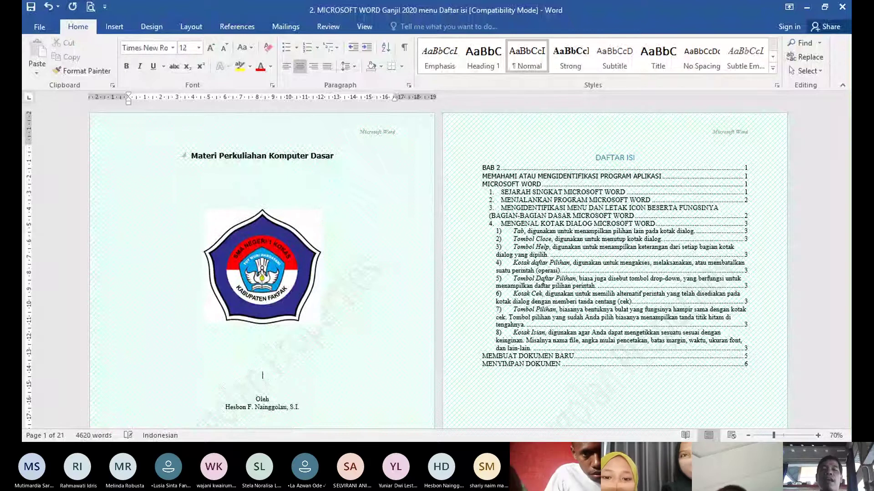
key("ctrl+Home")
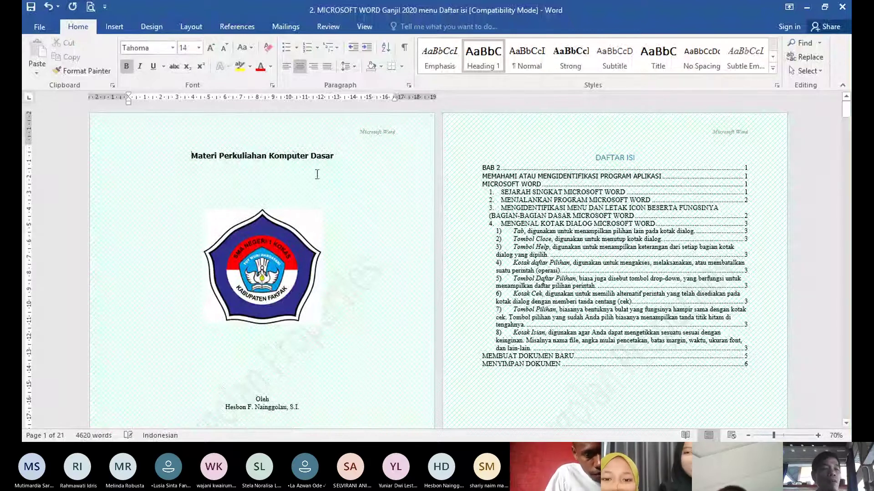
Move the logo and the lines beneath it further down the cover page by adding blank lines below the title
left_click(270, 180)
key("Return")
key("Return")
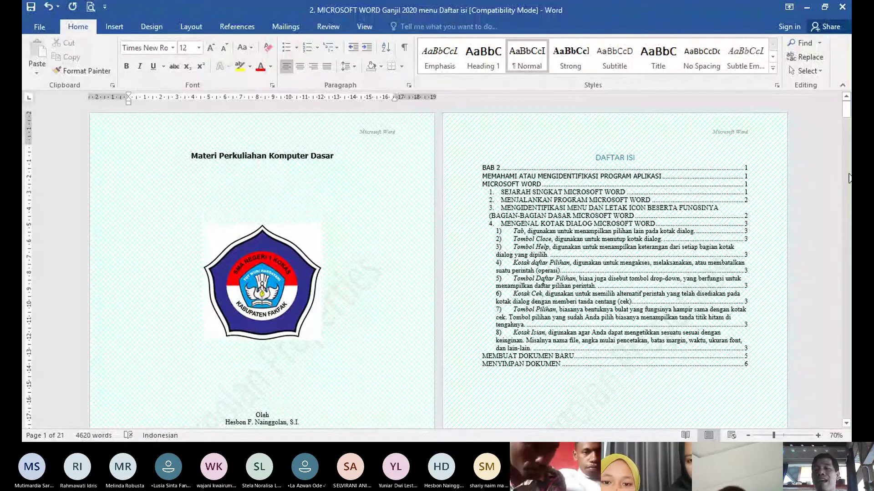
left_click_drag(846, 111, 845, 91)
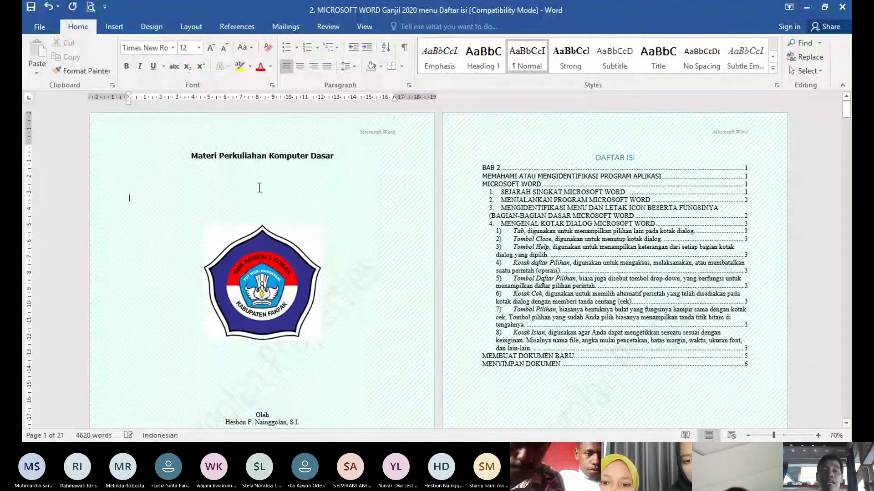
Add two blank lines above the cover title, then remove one blank line above the logo and centre the remaining one
left_click(226, 155)
key("Return")
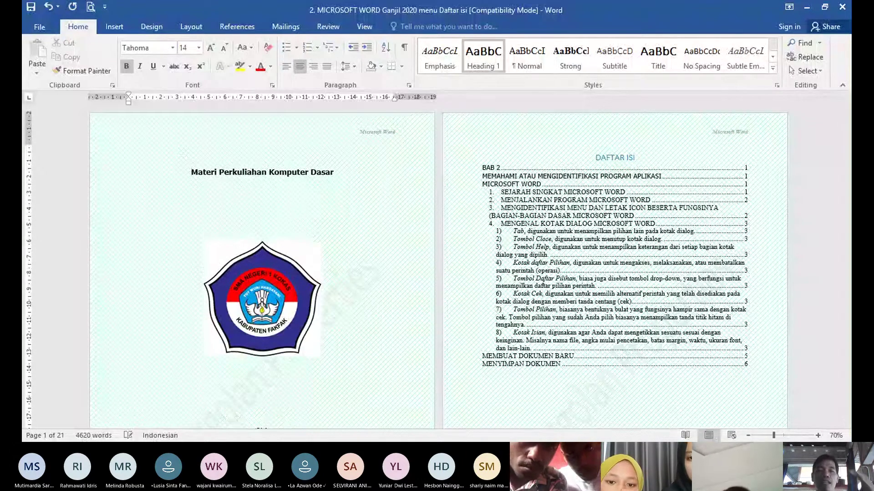
key("Return")
key("Delete")
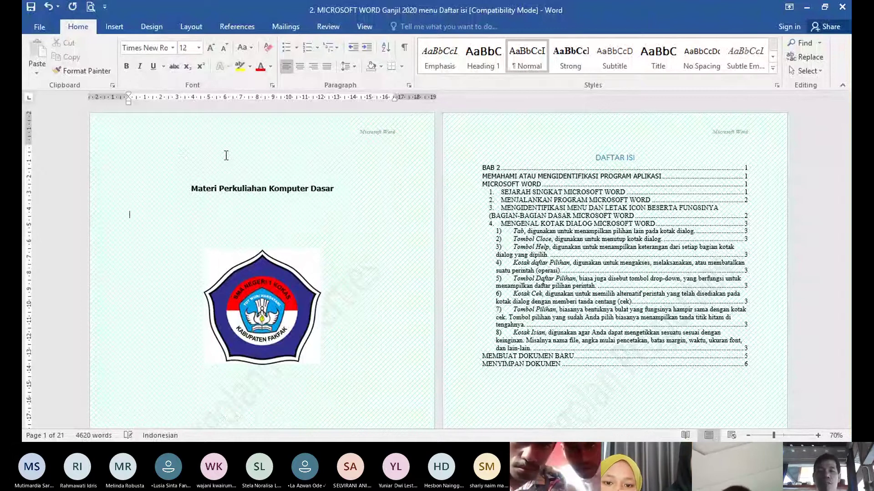
scroll(226, 155, "down", 3)
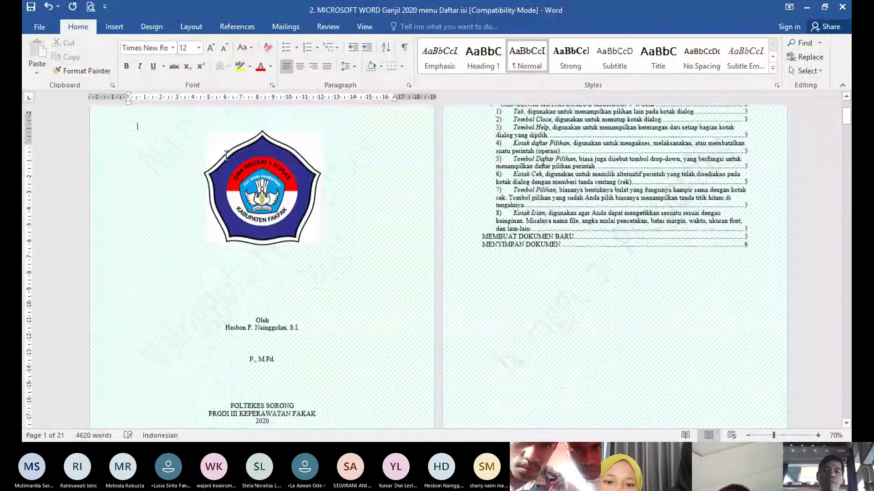
scroll(227, 155, "up", 3)
key("ctrl+e")
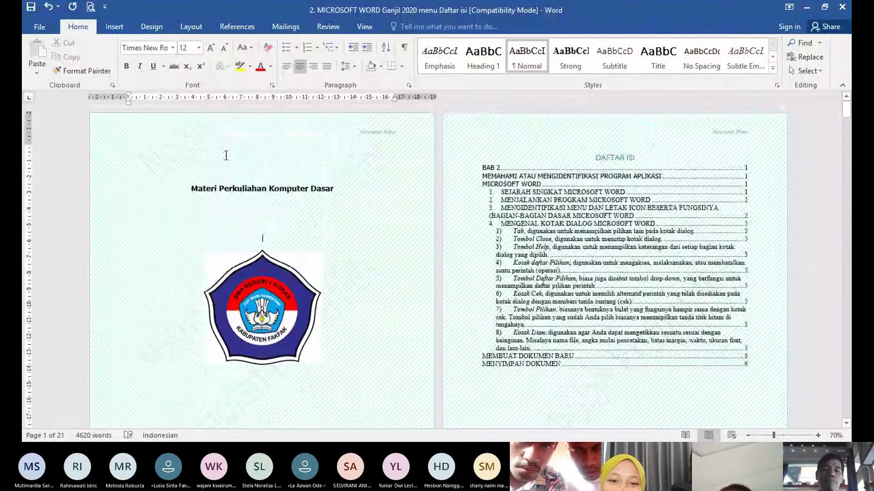
Remove the surplus blank lines between the logo and the Oleh line to bring the author block up
key("Down")
key("Down")
key("Down")
key("Down")
key("Down")
key("Down")
key("Down")
key("Delete")
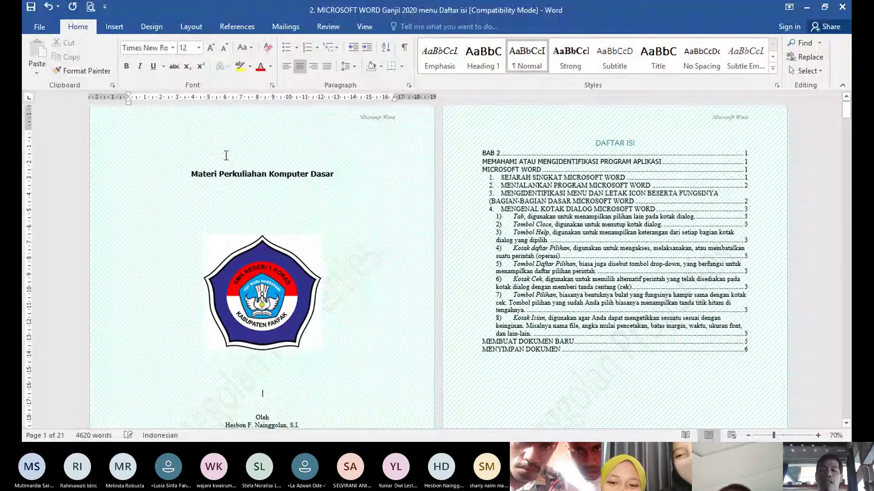
key("Delete")
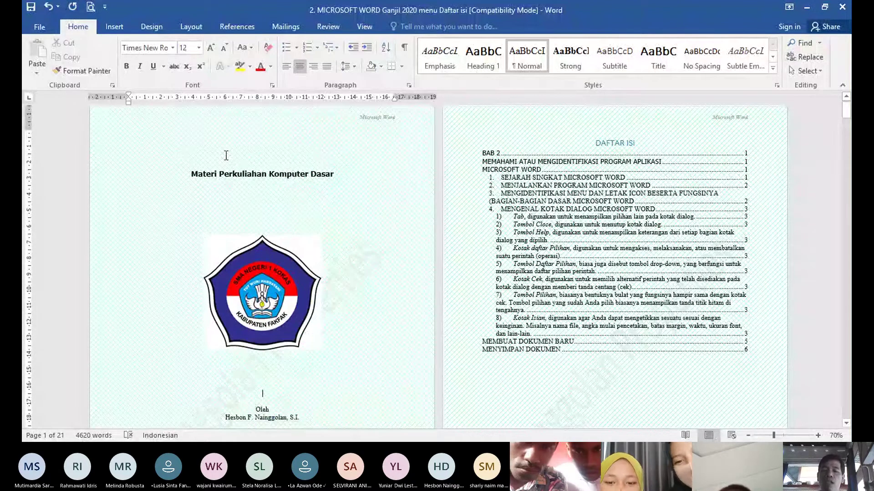
key("Delete")
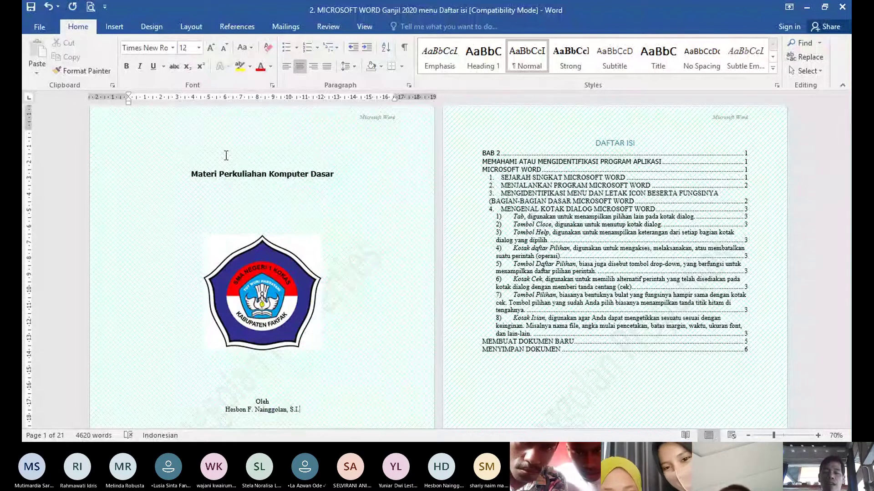
Rejoin the split degree text P., M.Pd. to the end of the author line so it ends in S.I.P., M.Pd
type("p")
key("BackSpace")
type("P")
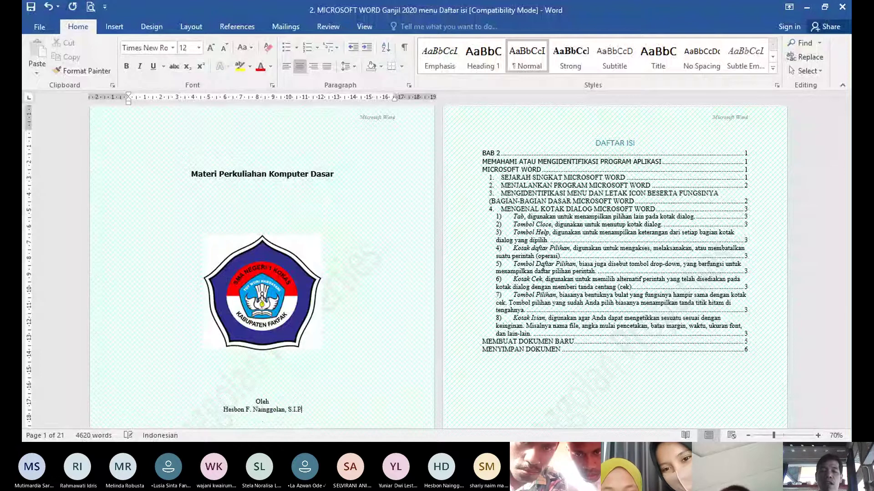
scroll(226, 156, "down", 1)
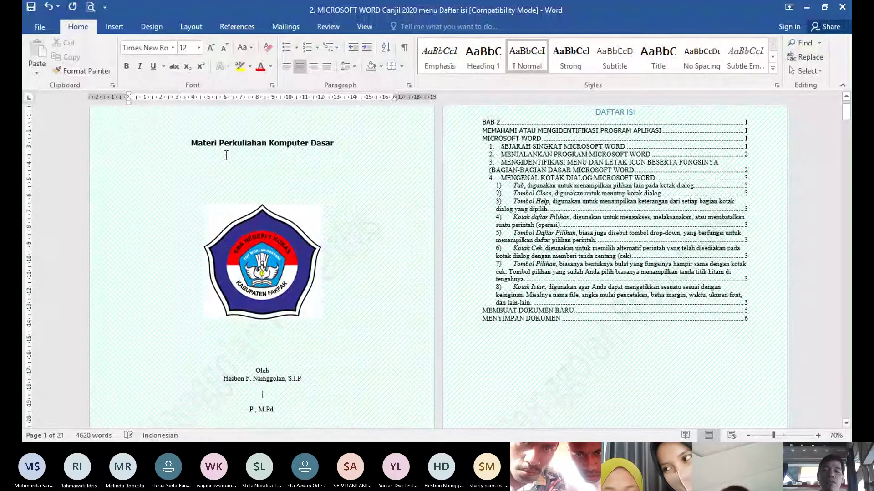
key("Delete")
key("Delete")
key("Delete")
key("Delete")
key("Delete")
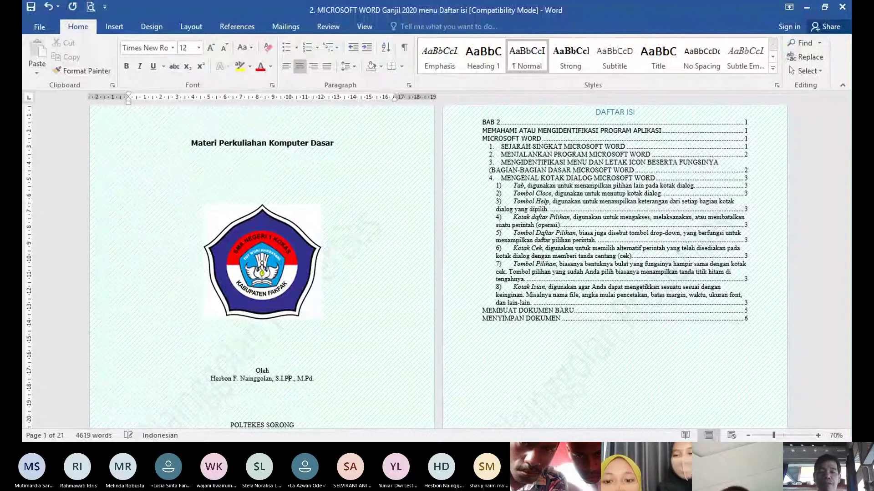
key("Delete")
Make the whole author line beneath Oleh bold
key("shift+Home")
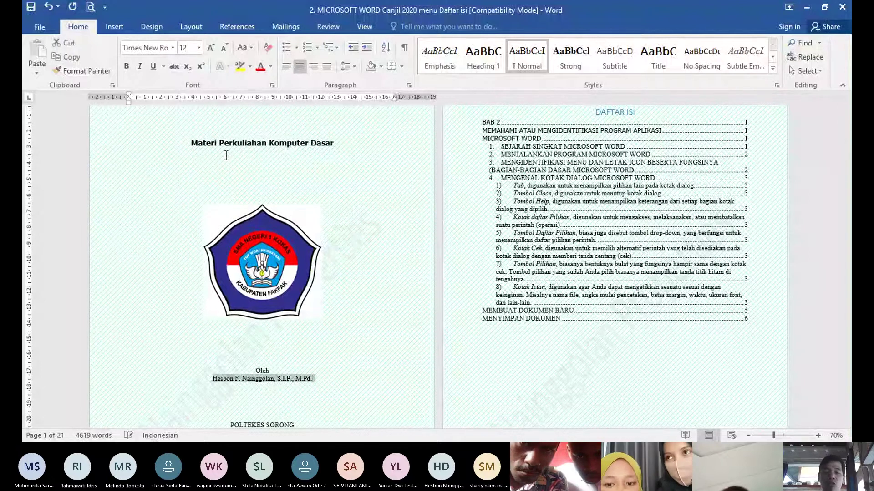
key("ctrl+b")
key("Left")
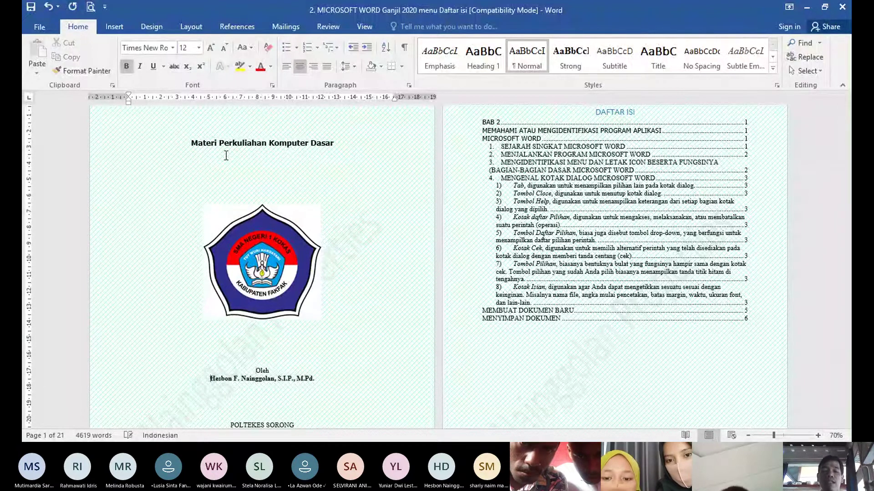
Add blank space between the cover title and the logo to push the logo and lower lines down
scroll(317, 385, "down", 10)
scroll(316, 385, "up", 5)
left_click(315, 384)
key("Up")
key("Up")
key("Up")
key("Up")
key("Up")
key("Up")
key("Up")
key("Up")
key("Up")
key("Up")
key("Up")
key("Up")
key("Up")
key("Up")
key("Up")
key("Up")
key("Up")
key("Up")
key("Up")
key("Up")
key("Up")
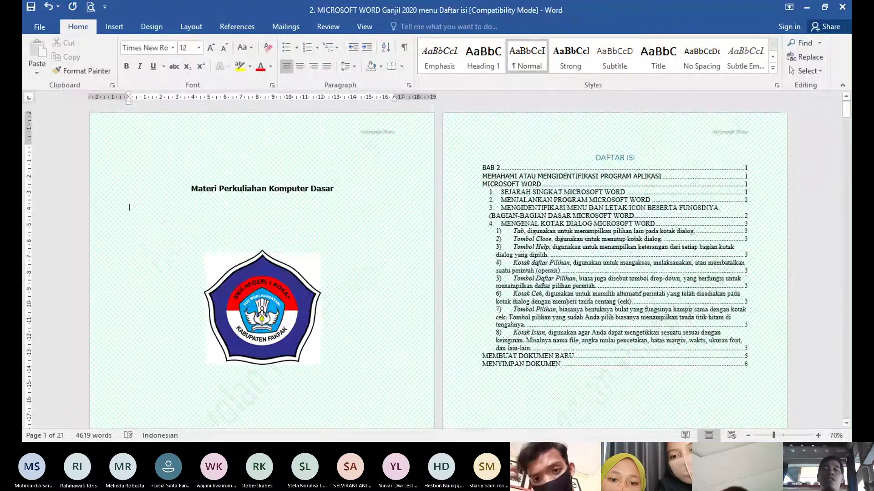
key("Return")
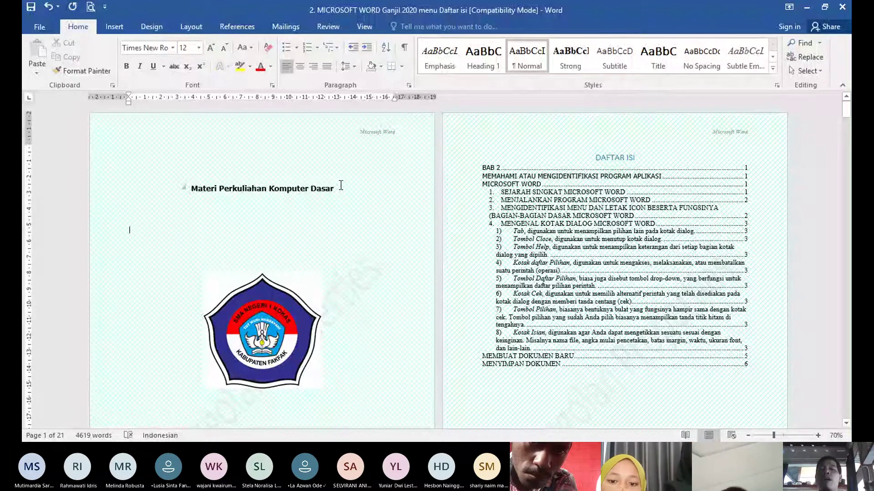
Open the page border settings, look through the paragraph border and shading options, and return to the page border options
left_click(188, 27)
left_click(149, 28)
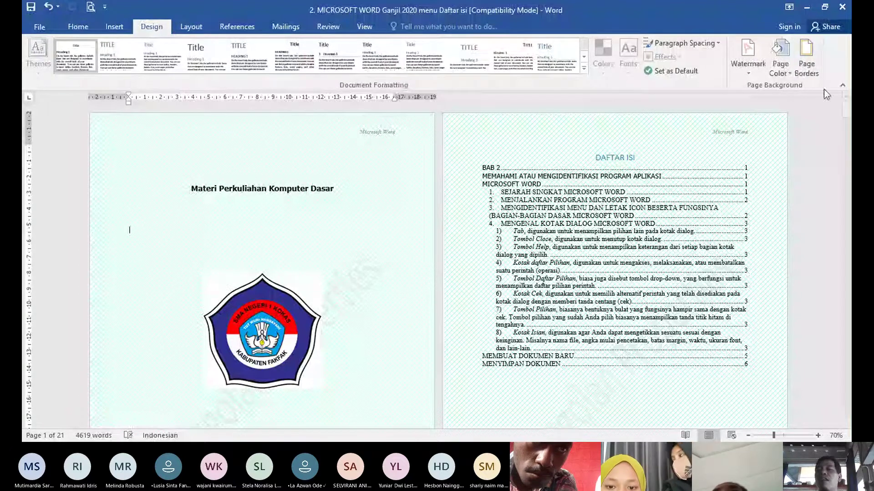
left_click(813, 67)
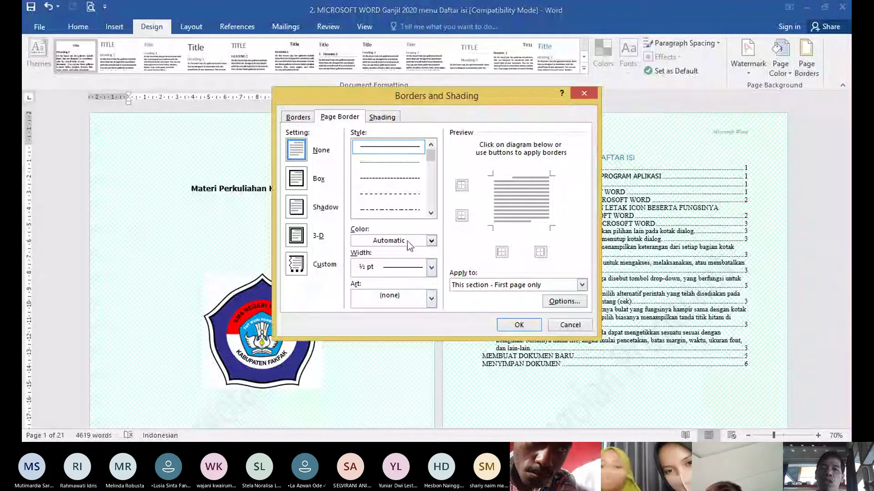
left_click(294, 119)
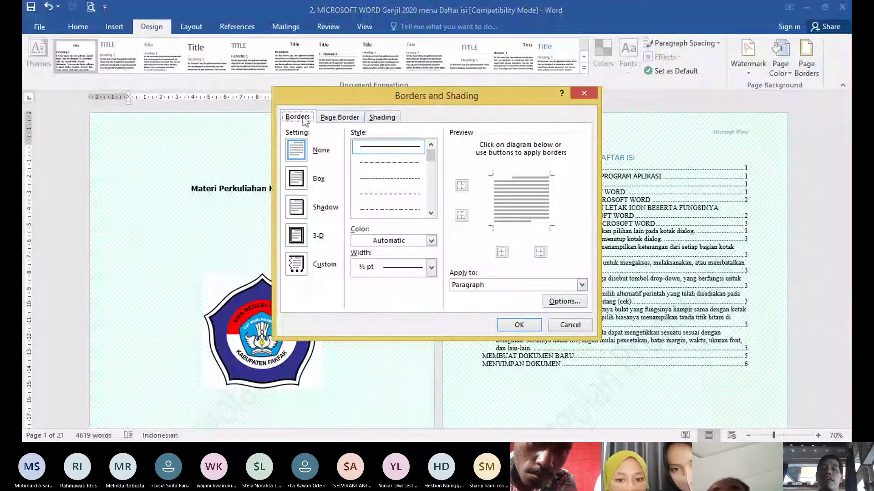
left_click(335, 119)
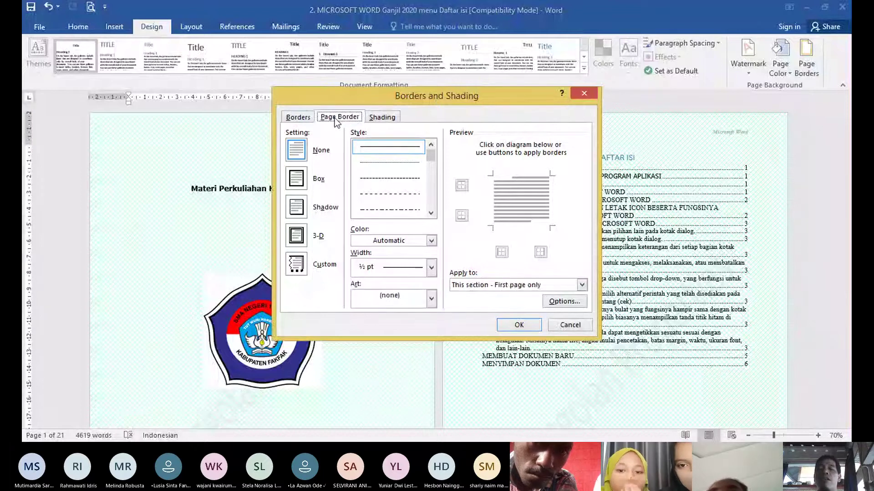
left_click(390, 120)
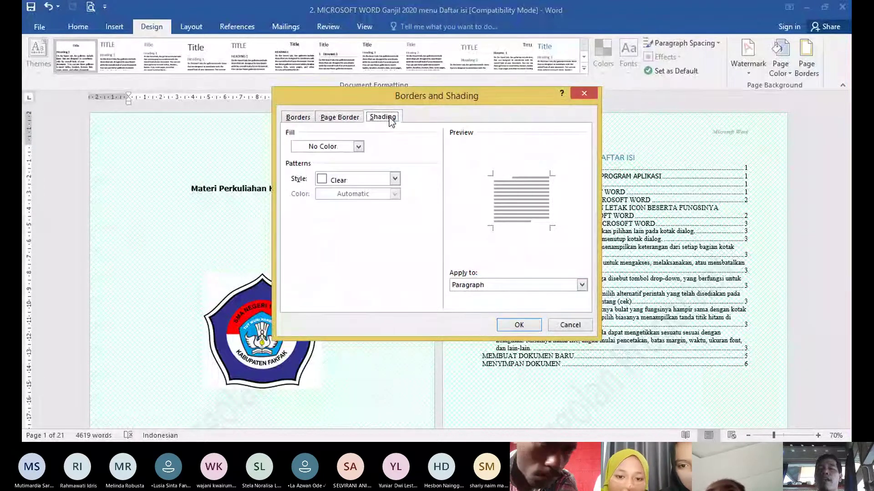
left_click(336, 119)
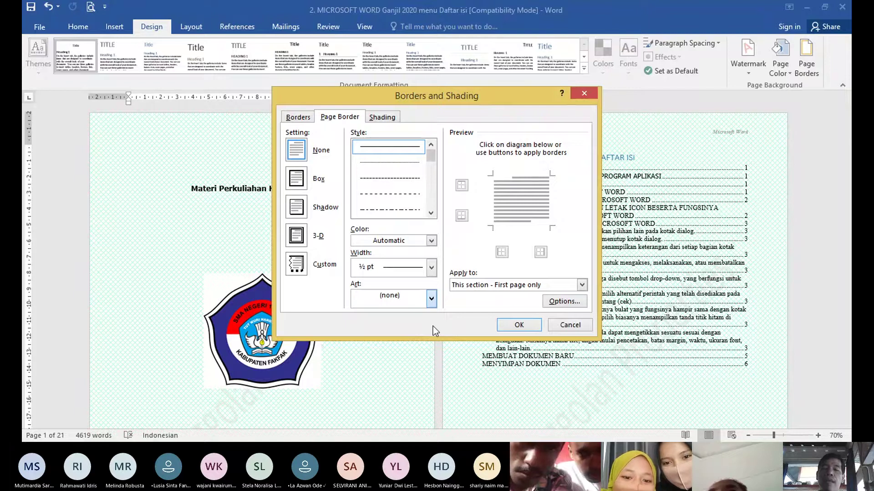
Try a thin broken-line art border around the first page and increase its width to 31 pt
key("Down")
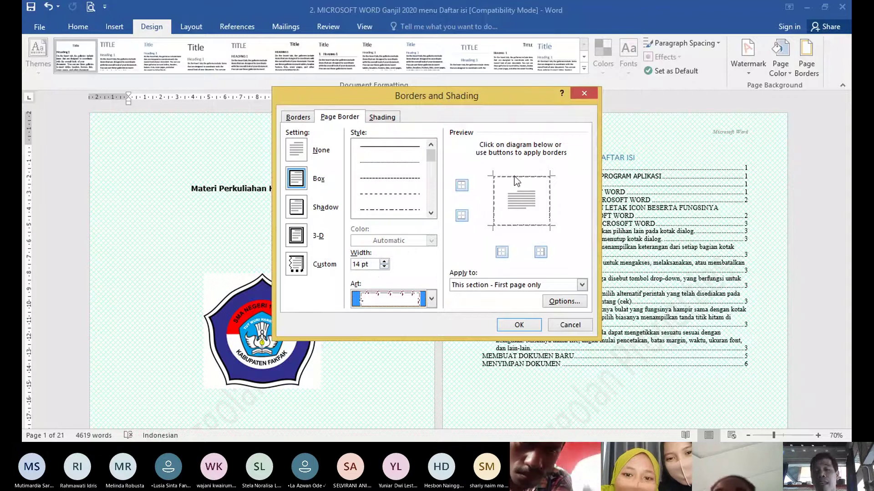
left_click(384, 262)
left_click(384, 262)
left_click(384, 262)
left_click(384, 262)
left_click(384, 261)
left_click(384, 261)
left_click(384, 262)
left_click(384, 262)
left_click(384, 262)
left_click(384, 262)
left_click(384, 262)
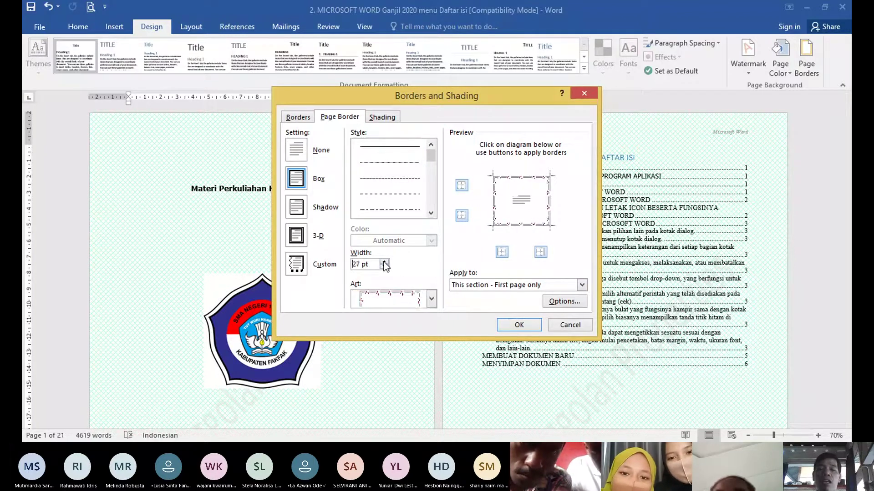
left_click(384, 262)
left_click(384, 262)
left_click(384, 262)
left_click(384, 263)
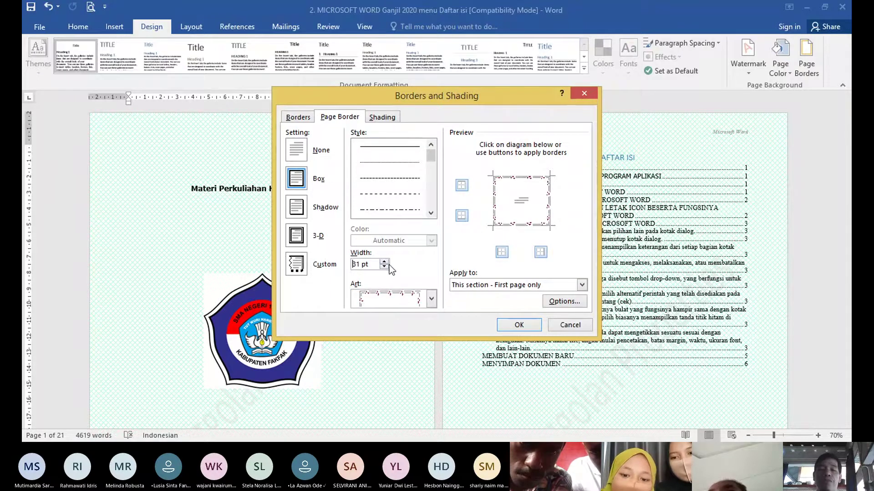
Reduce the width of the thin art page border to 20 pt
left_click(384, 267)
left_click(384, 267)
left_click(384, 267)
left_click(384, 266)
left_click(384, 266)
left_click(384, 267)
left_click(385, 267)
left_click(384, 267)
left_click(384, 267)
left_click(384, 267)
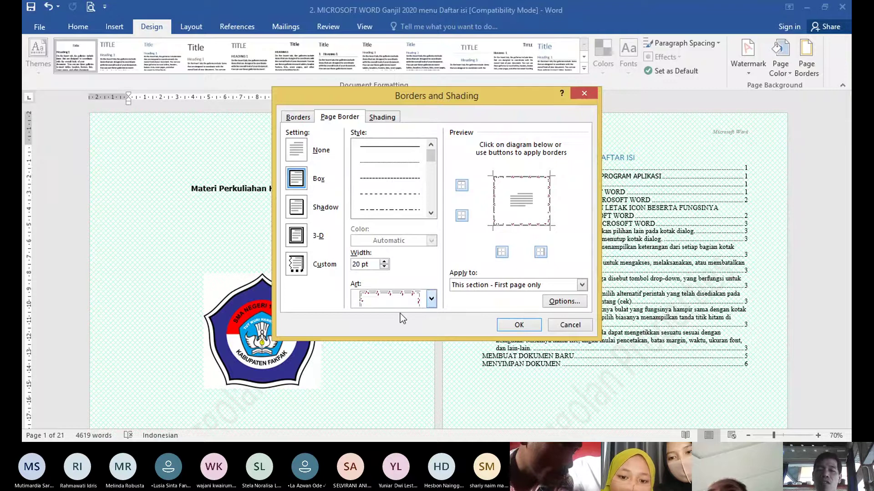
Try the red flower art for the page border, then choose the black floral pattern instead
key("Down")
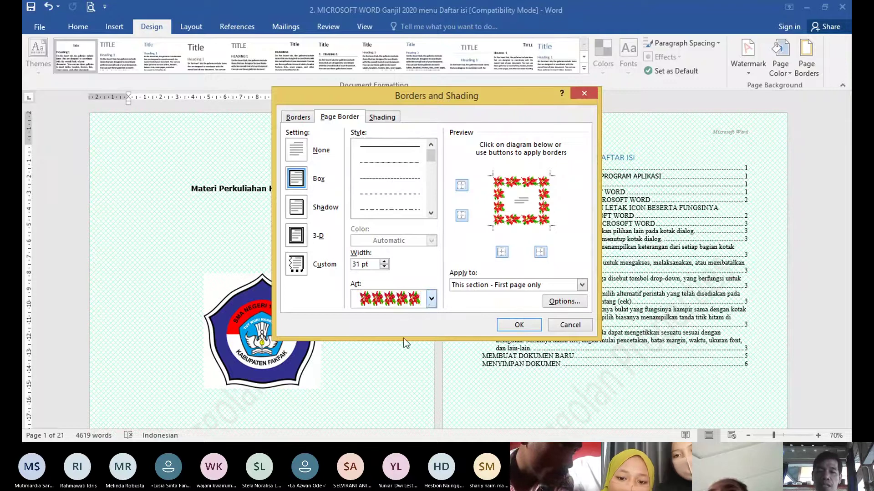
key("Up")
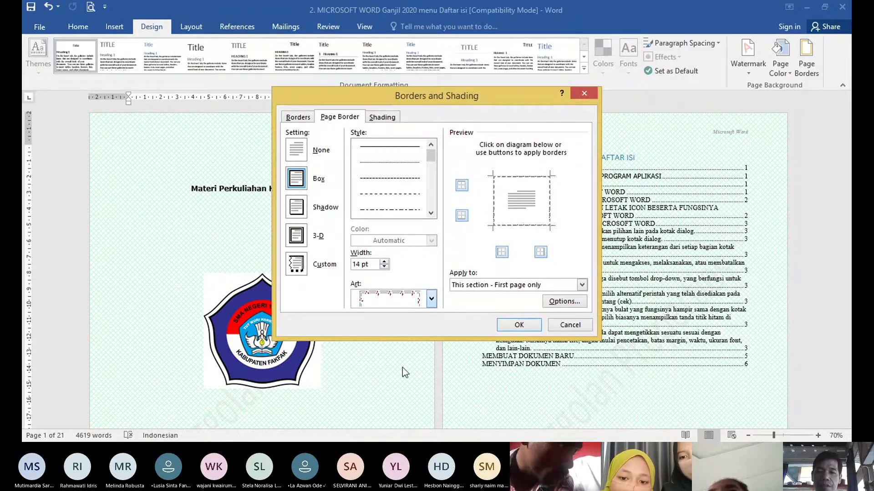
key("Down")
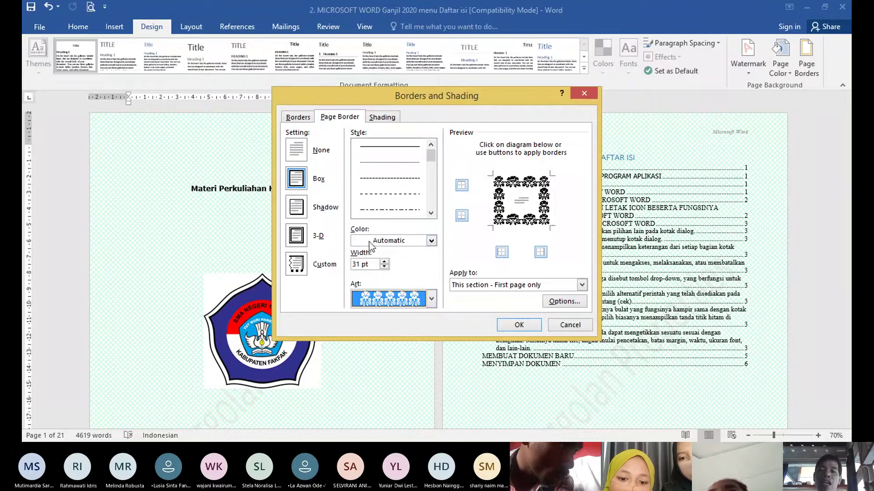
Colour the floral page border purple after trying red, and set its width to 20
left_click(432, 244)
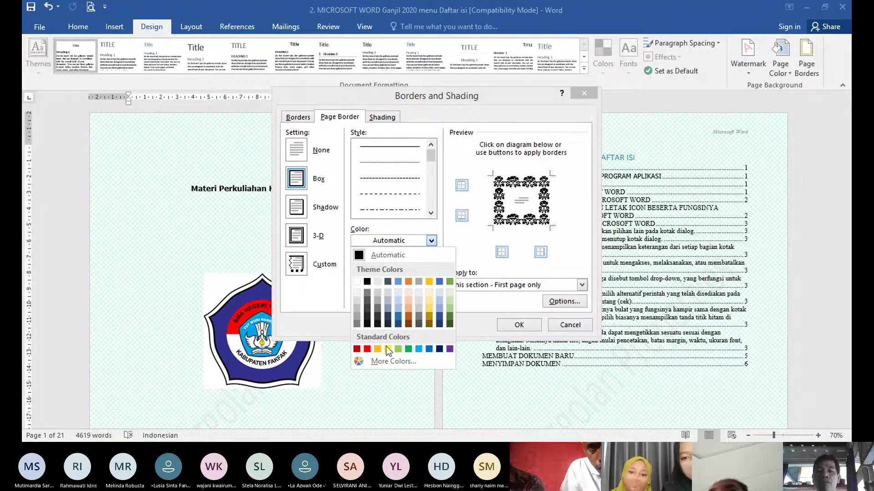
left_click(367, 350)
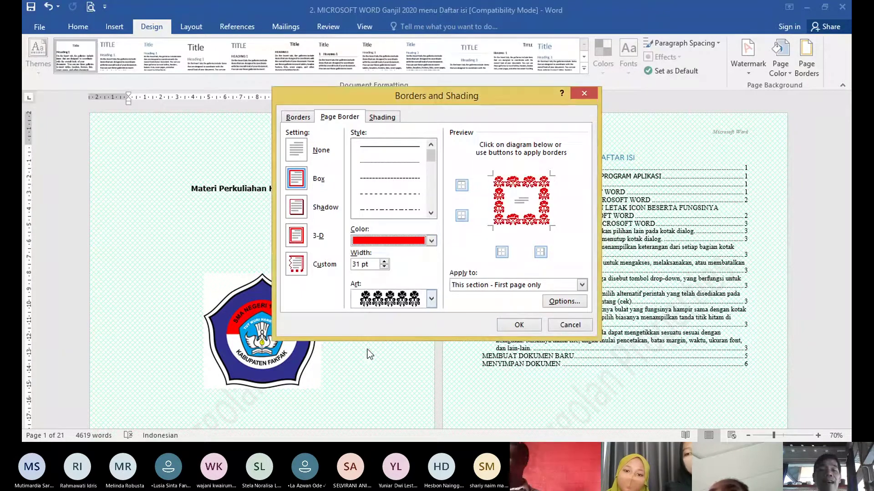
left_click(431, 241)
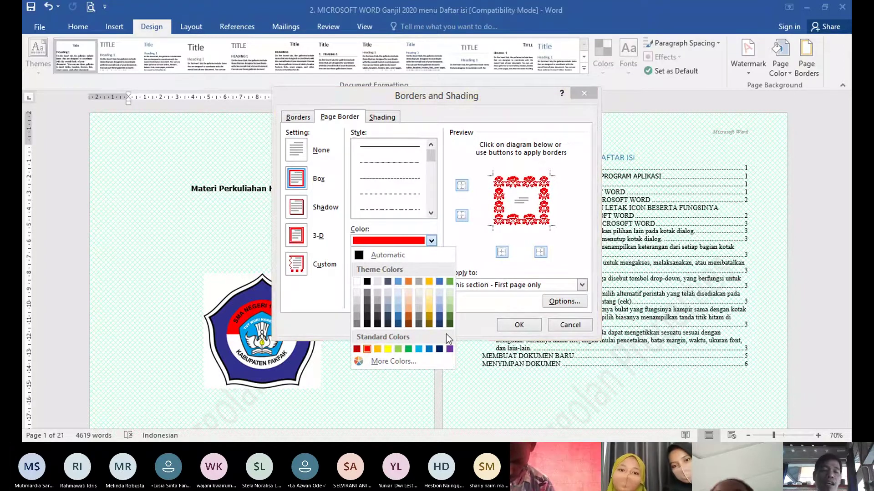
left_click(449, 349)
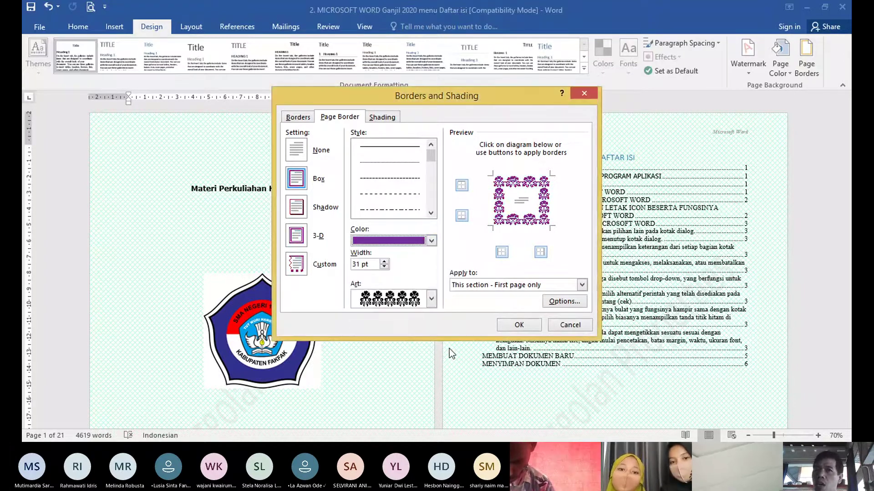
key("Tab")
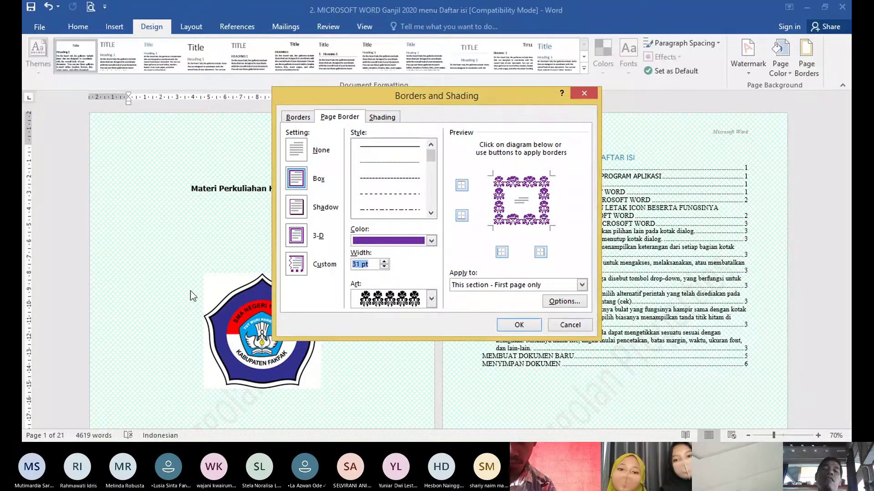
type("20")
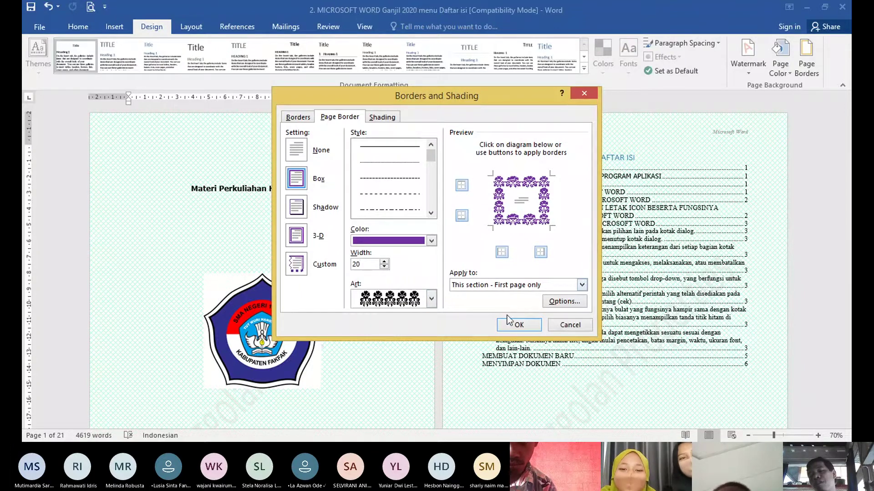
Apply the purple floral page border to the first page of the section
left_click(514, 325)
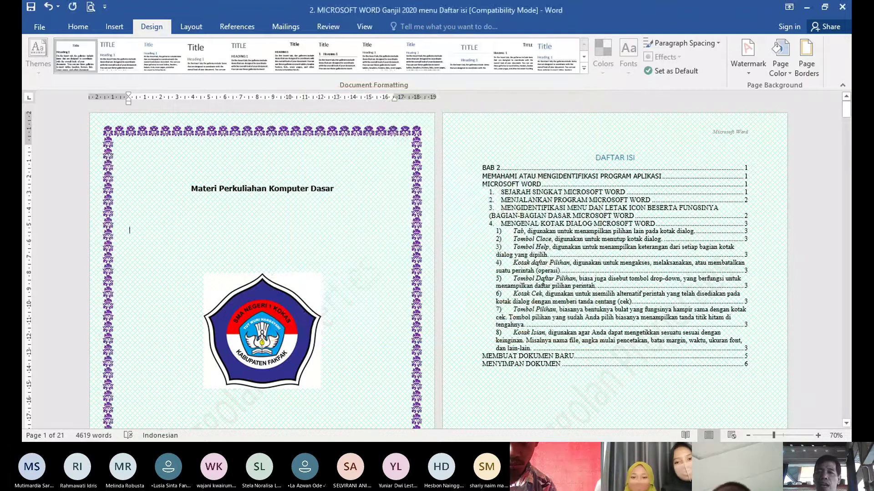
mouse_move(847, 112)
left_mouse_down()
mouse_move(845, 142)
mouse_move(846, 110)
left_mouse_up()
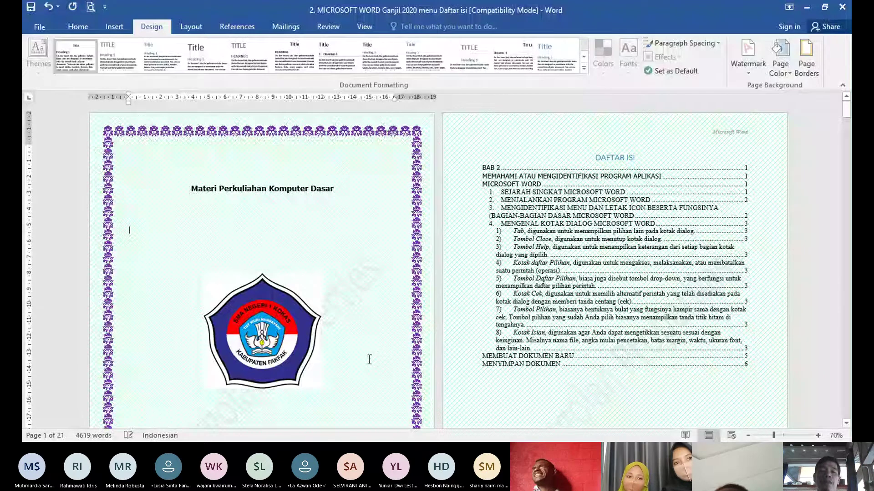
Examine the section's custom page margin settings, moving the dialog to compare them with the pages, and close it
left_click(191, 26)
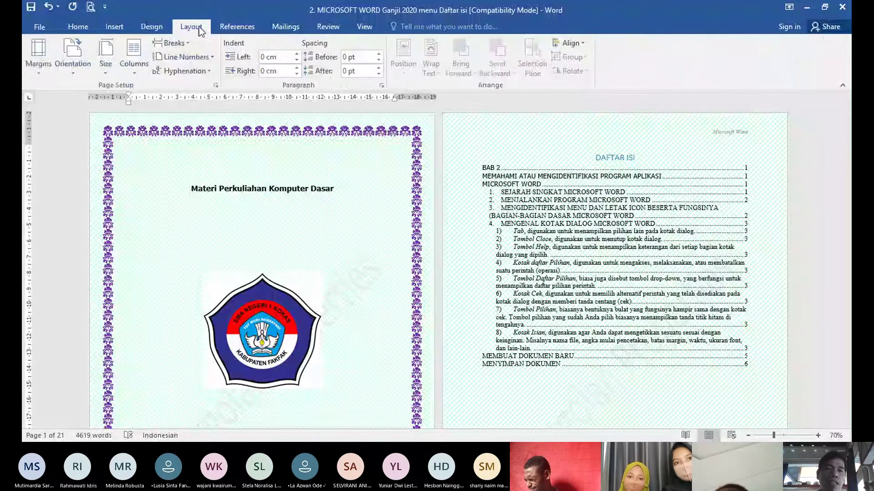
left_click(38, 55)
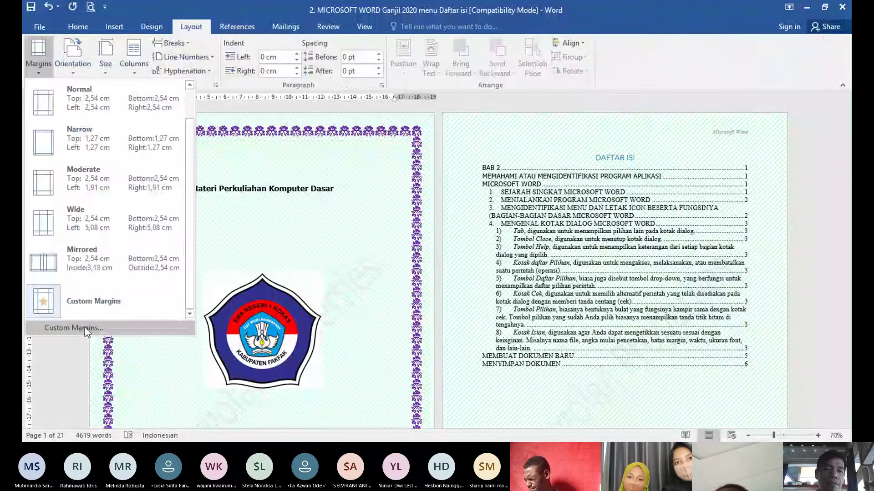
left_click(275, 176)
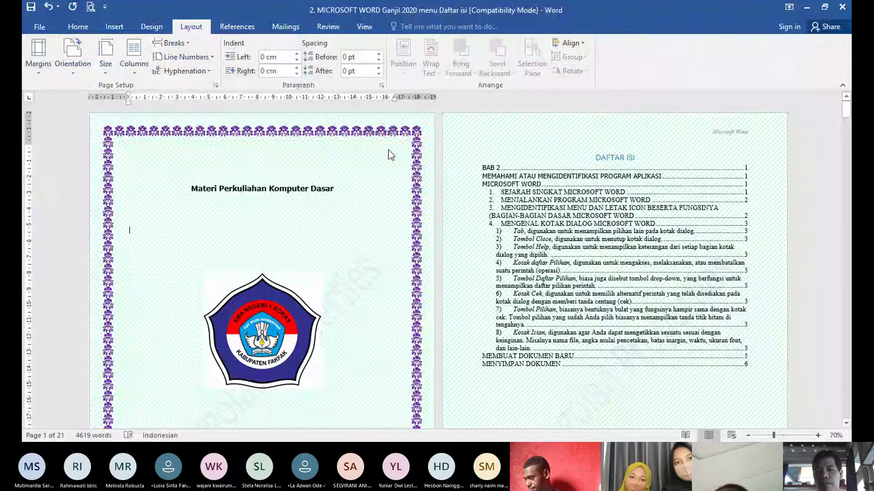
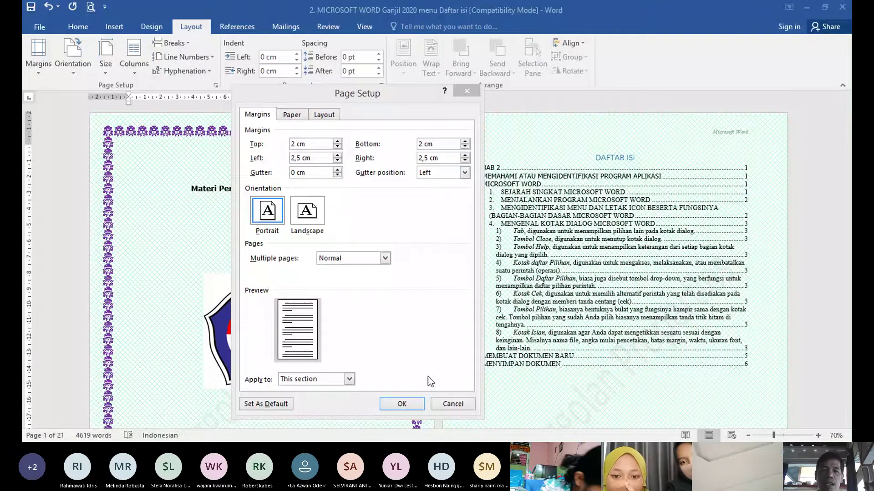
left_click(315, 96)
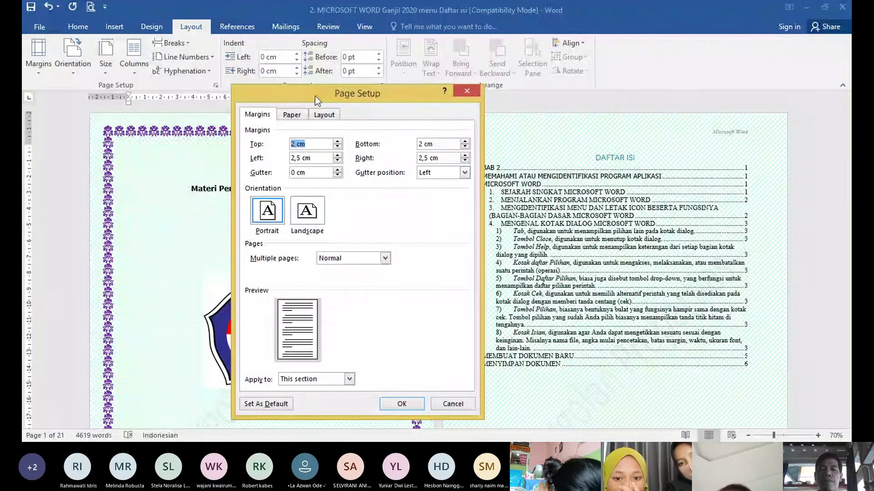
left_click_drag(315, 97, 303, 94)
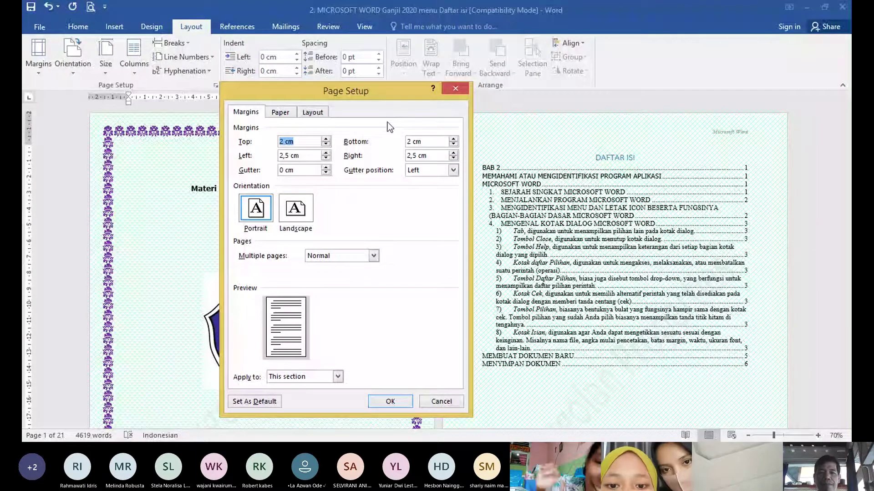
left_click_drag(387, 91, 266, 51)
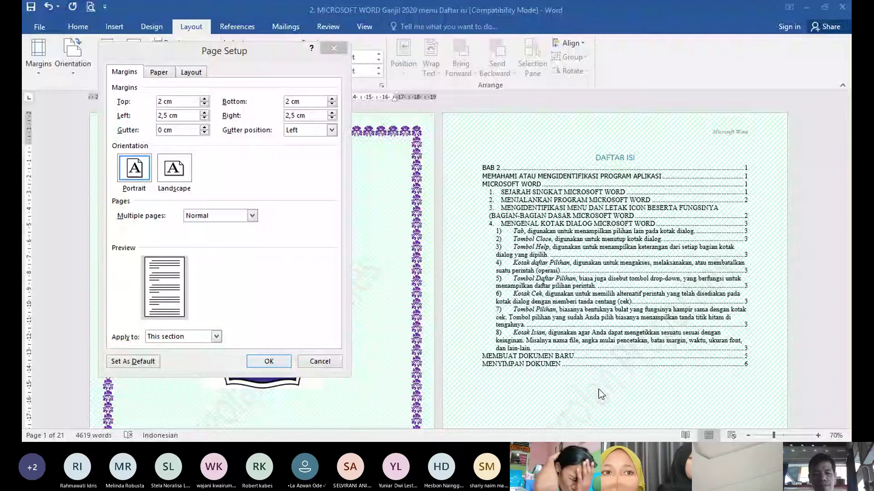
key("alt+Tab")
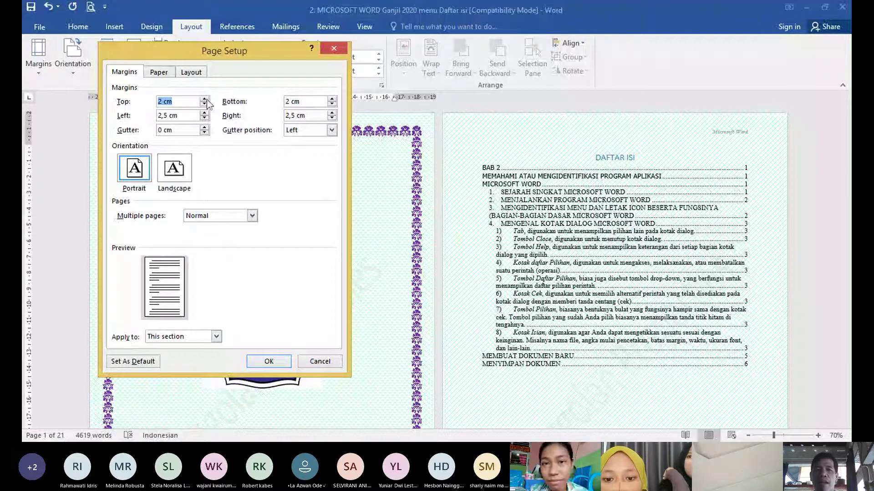
left_click(430, 310)
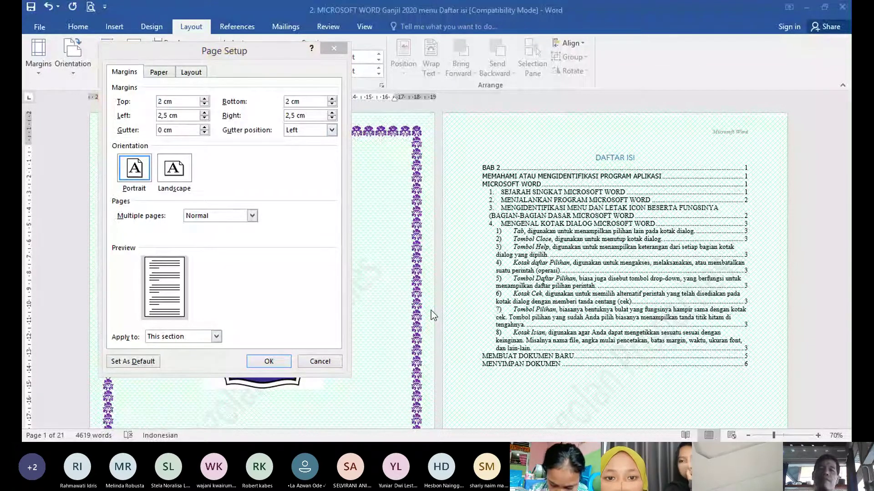
left_click(431, 311)
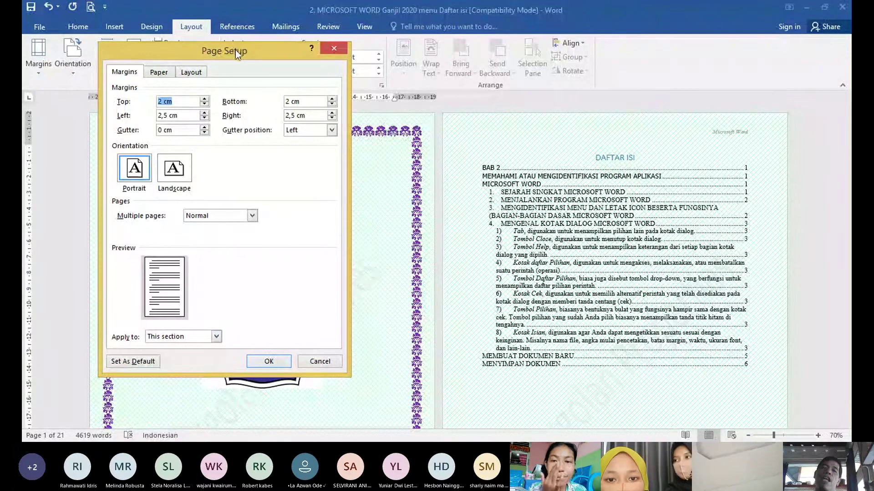
left_click_drag(236, 51, 323, 92)
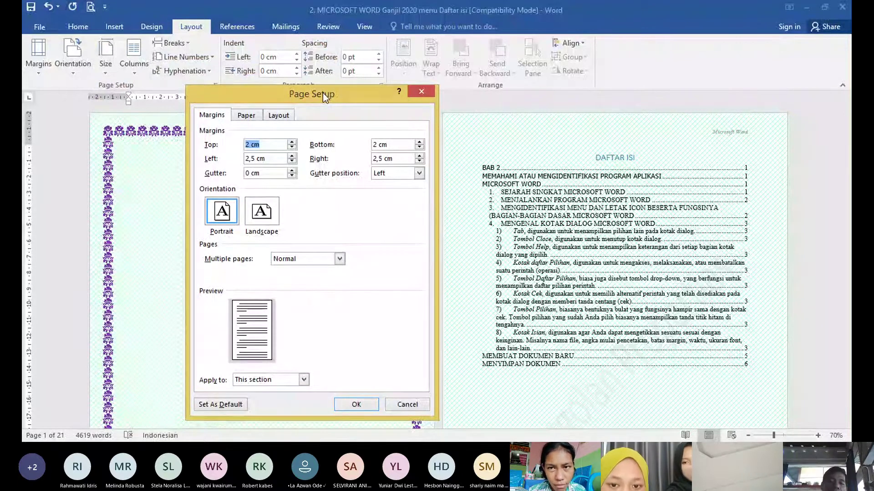
key("Right")
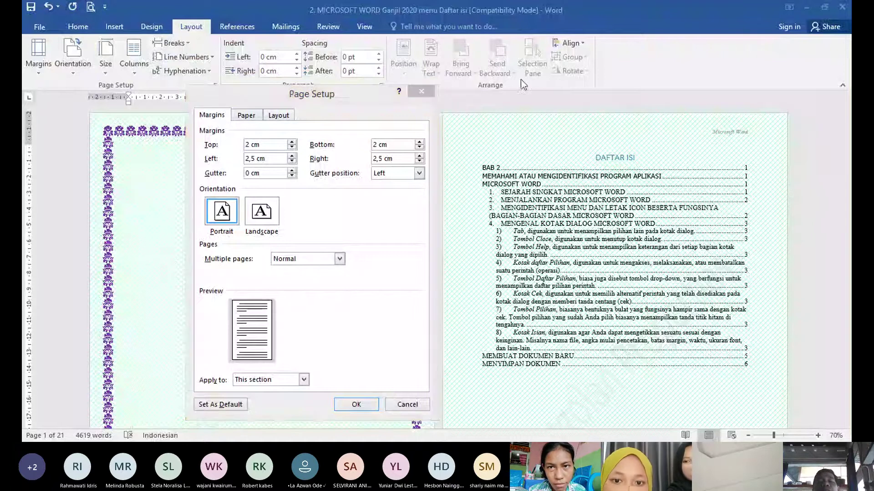
left_click(339, 240)
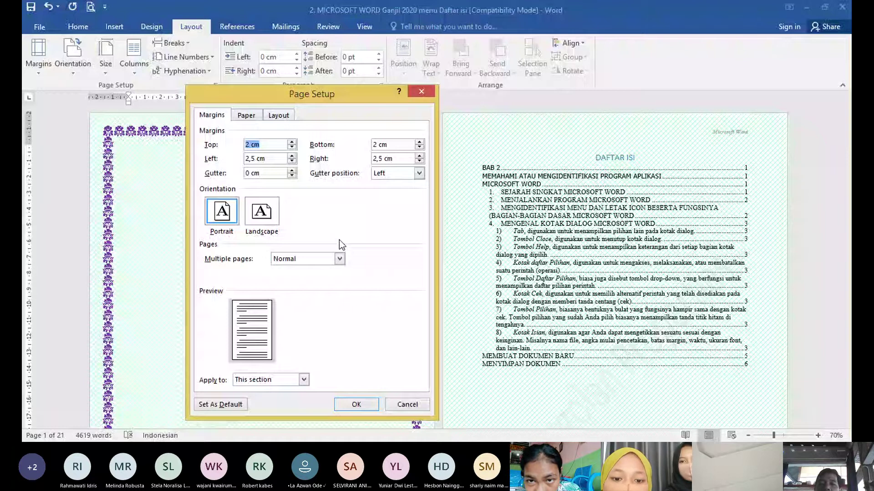
left_click(422, 91)
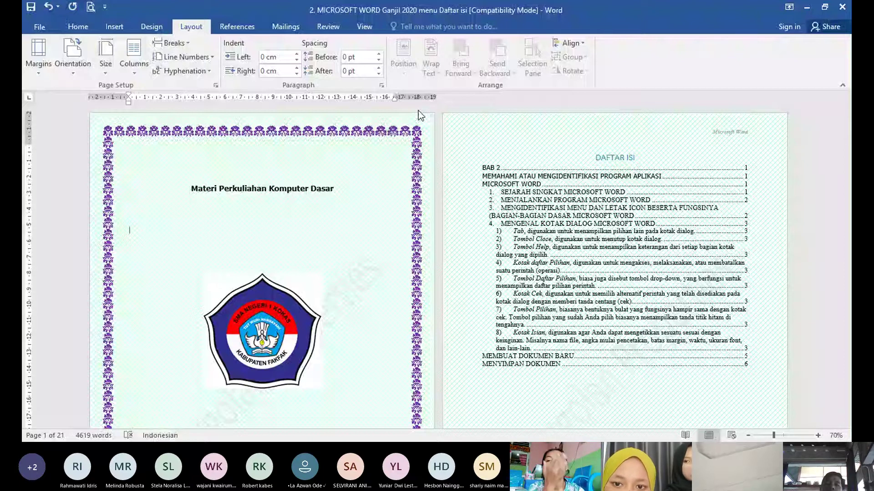
Inspect the bordered cover page at 130% zoom from title to footer, checking where the border runs against the footer text
scroll(418, 111, "up", 6, "ctrl")
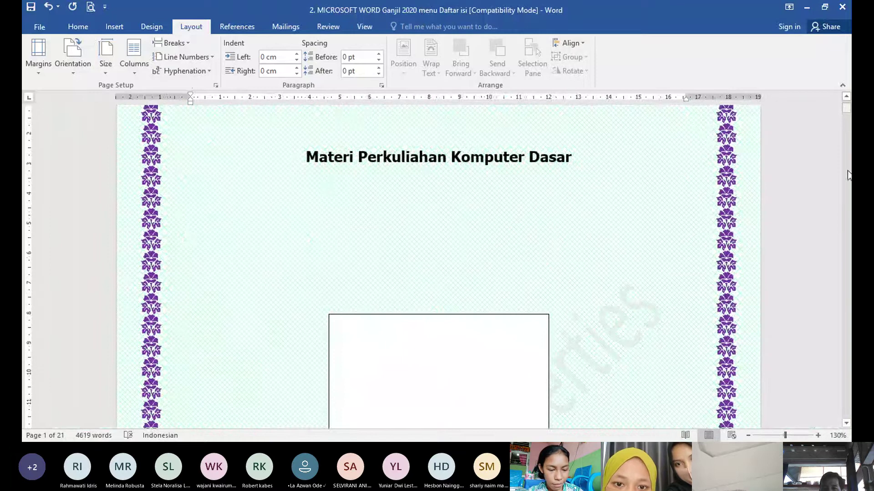
scroll(848, 175, "up", 3)
scroll(848, 179, "down", 20)
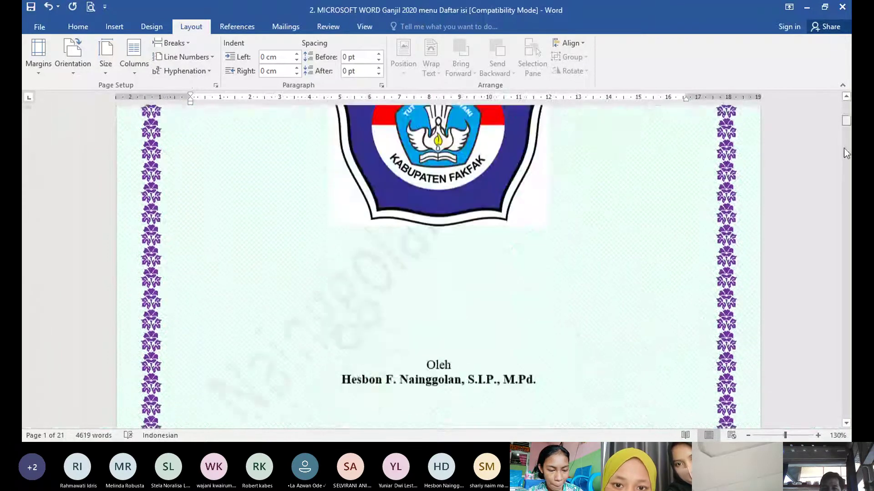
scroll(848, 157, "down", 4)
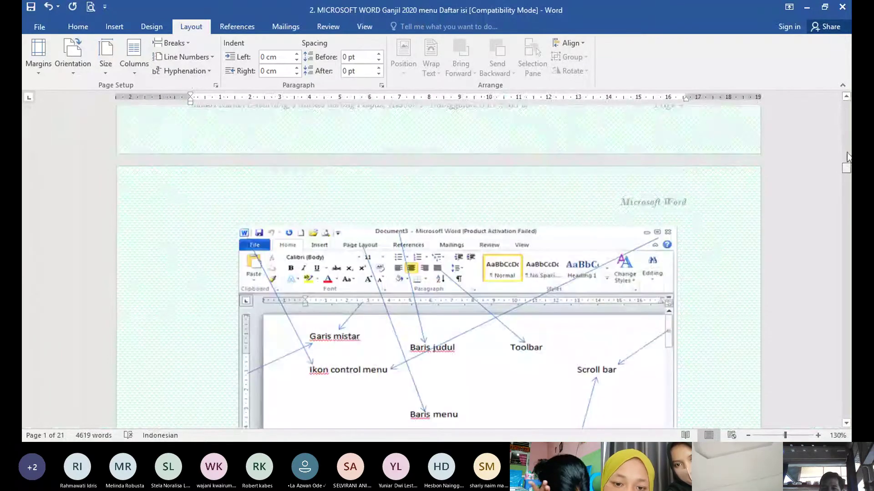
left_click_drag(846, 169, 847, 112)
scroll(845, 381, "down", 16)
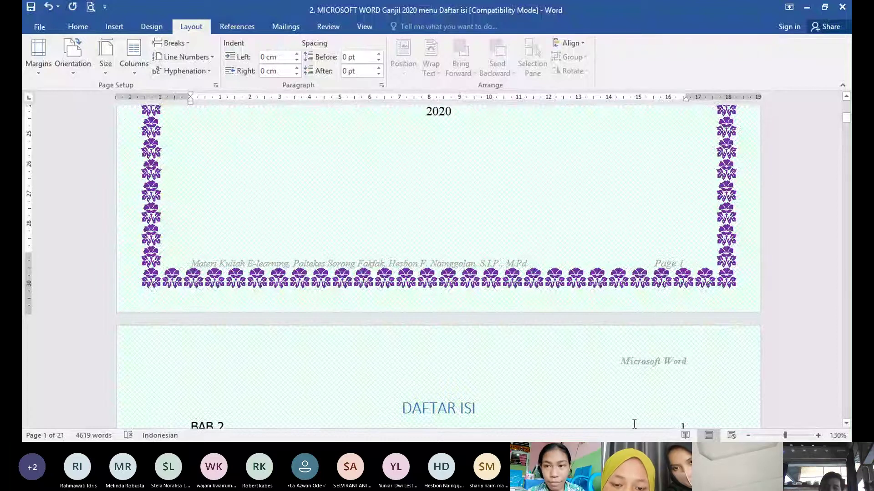
left_click(569, 403)
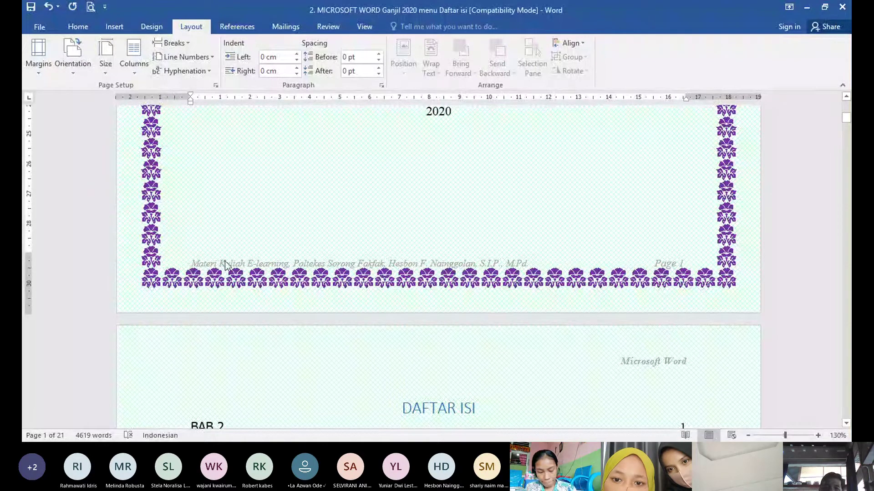
left_click_drag(846, 118, 848, 94)
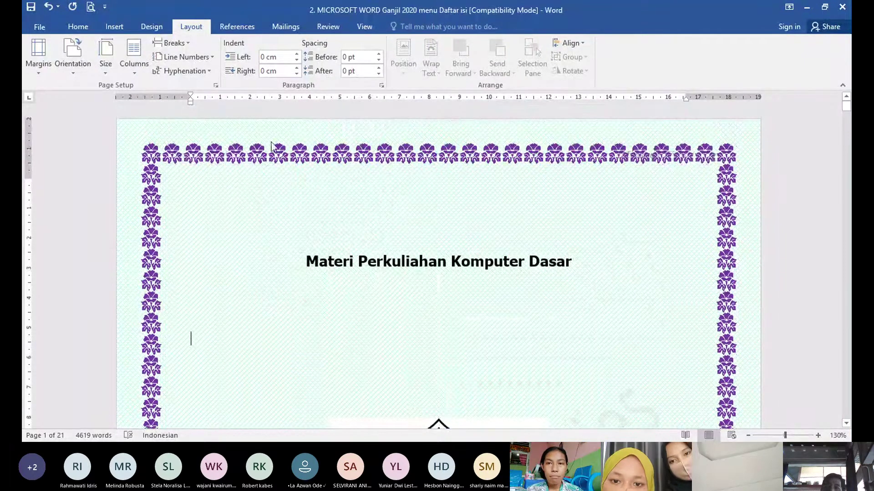
left_click(845, 139)
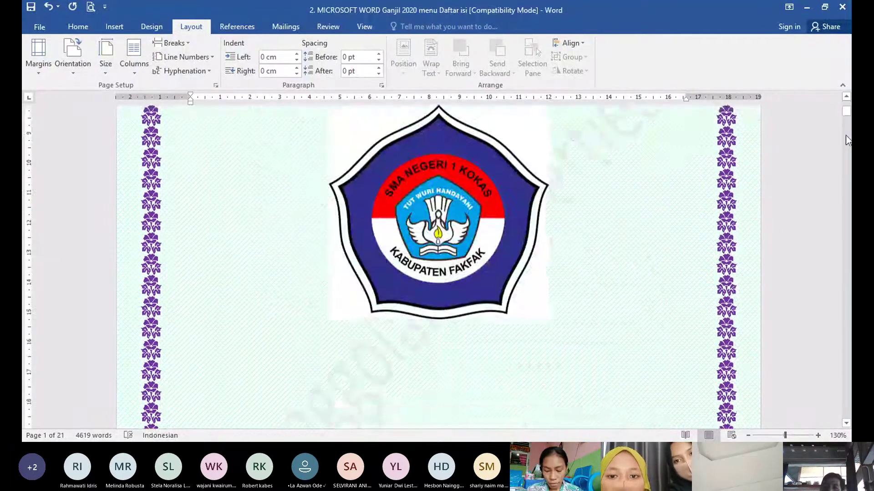
left_click(845, 136)
left_click(845, 133)
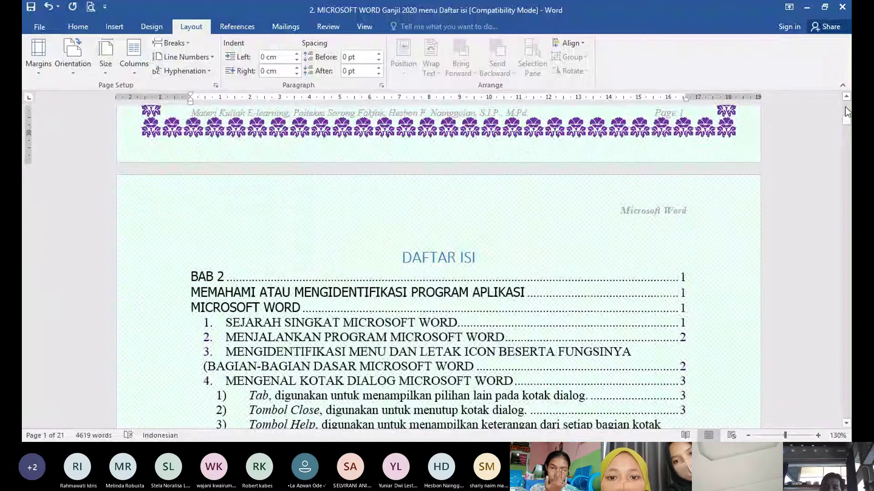
left_click(847, 110)
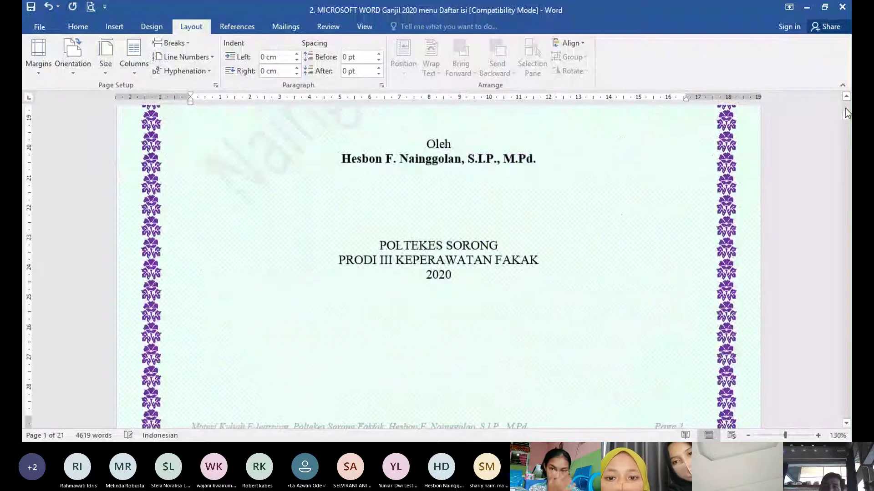
left_click(846, 113)
left_click(846, 103)
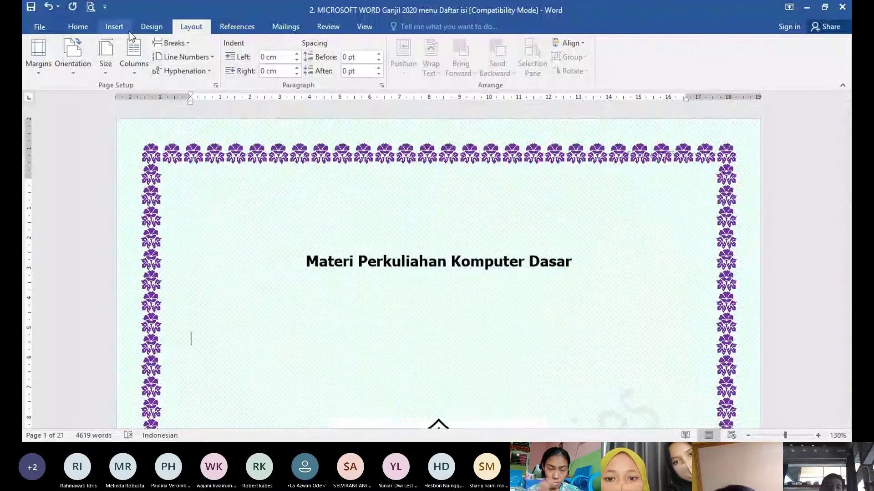
left_click(153, 28)
left_click(190, 26)
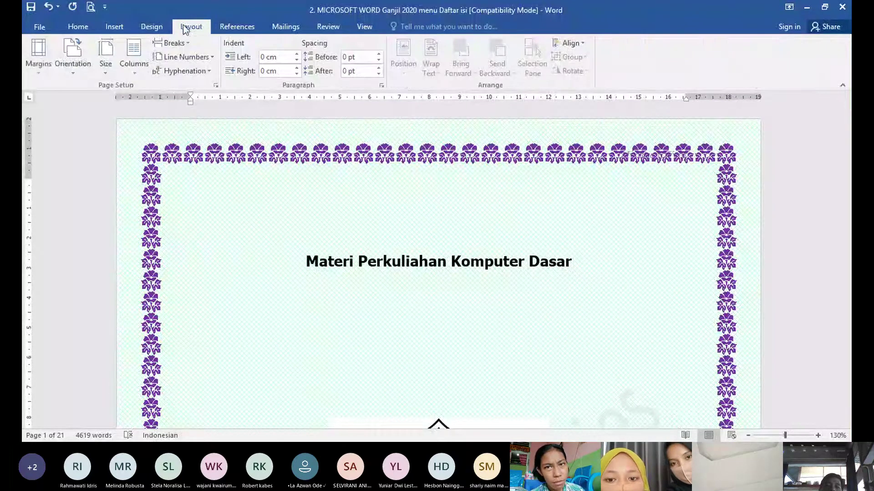
left_click(26, 59)
left_click(97, 328)
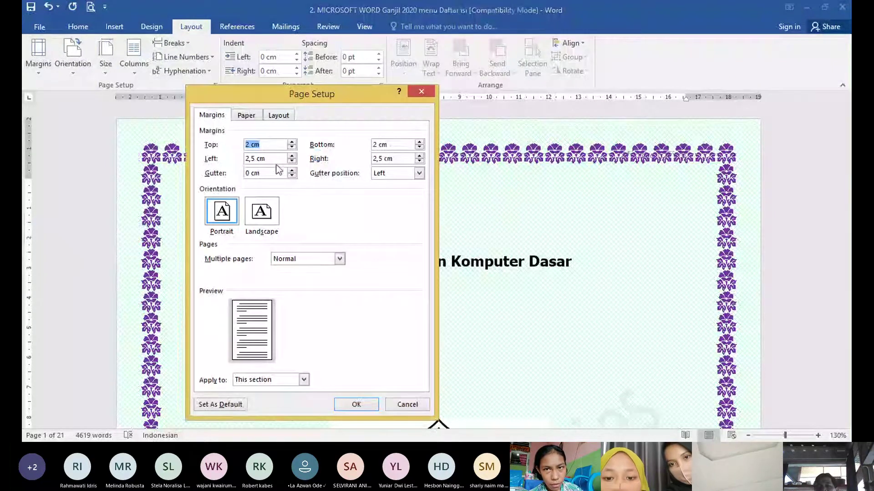
left_click(421, 93)
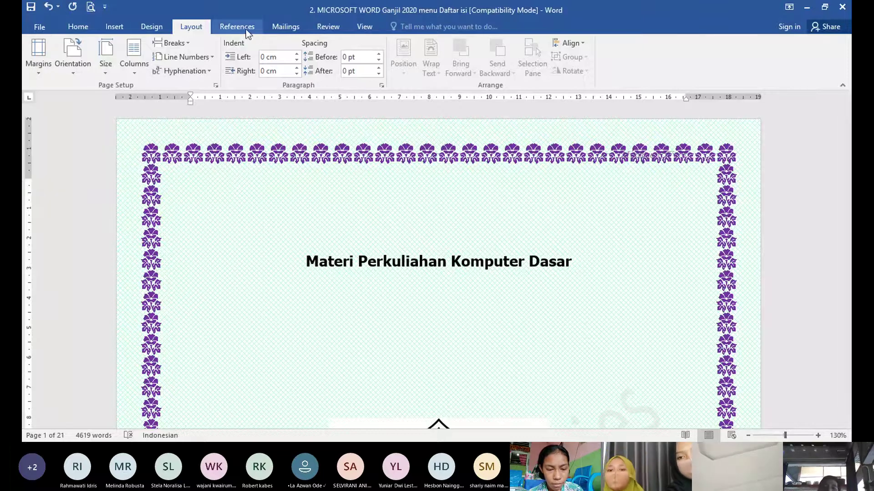
Set the first-page border's margins to be measured from the text in the page border options
left_click(170, 27)
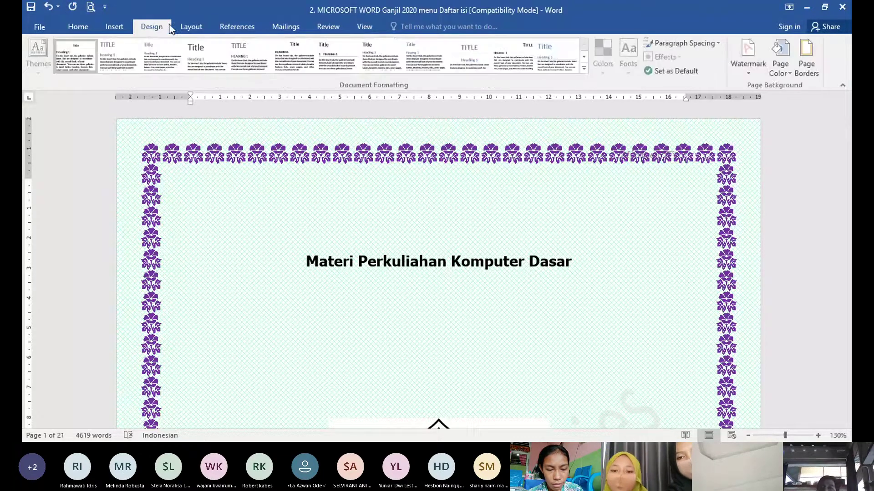
left_click(814, 72)
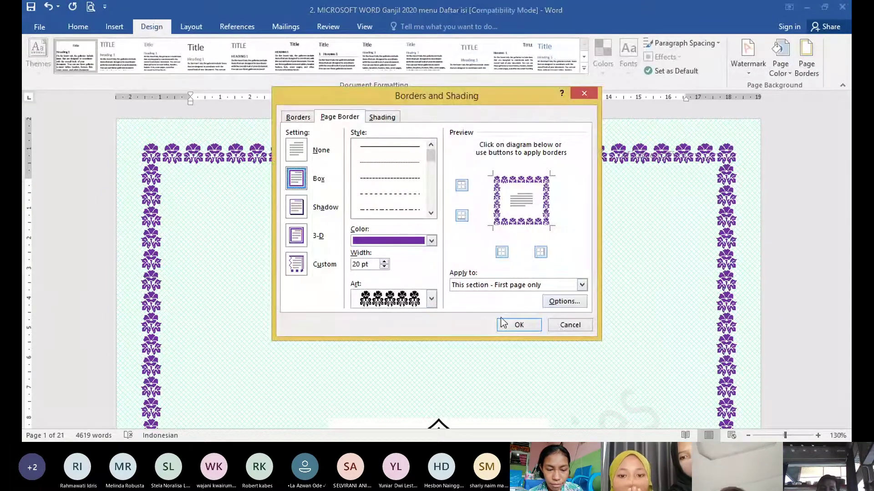
left_click(559, 302)
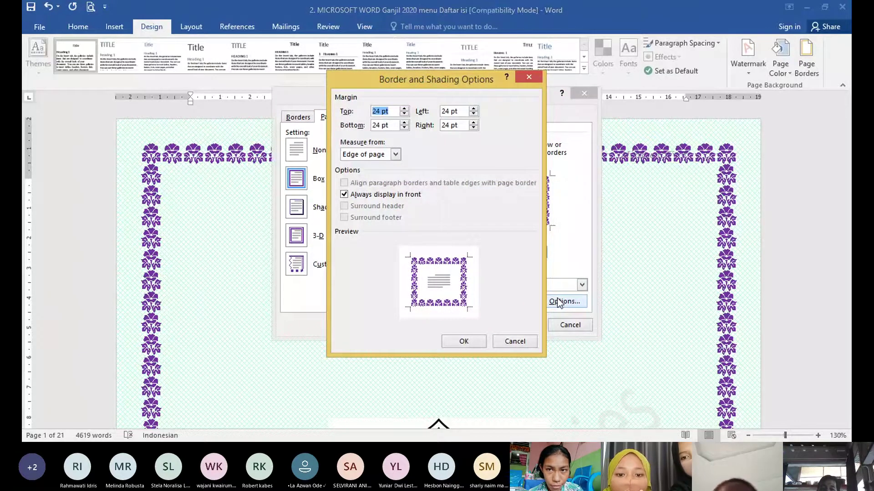
left_click(384, 158)
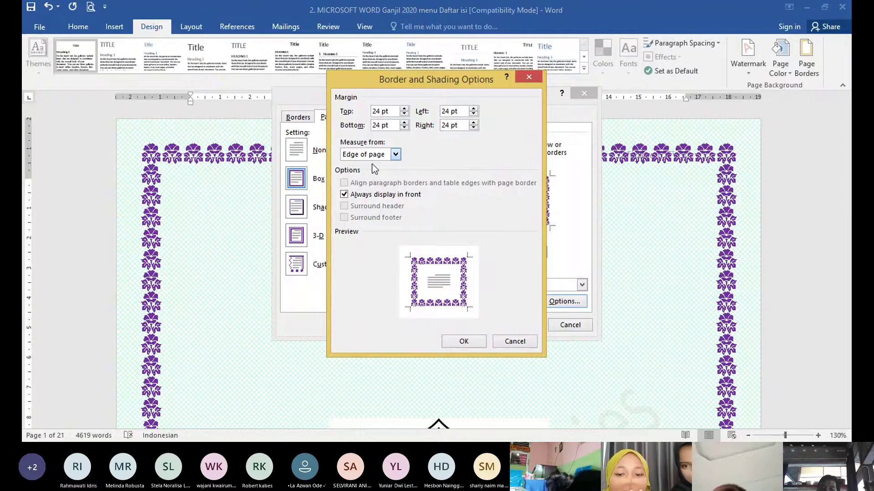
left_click(389, 154)
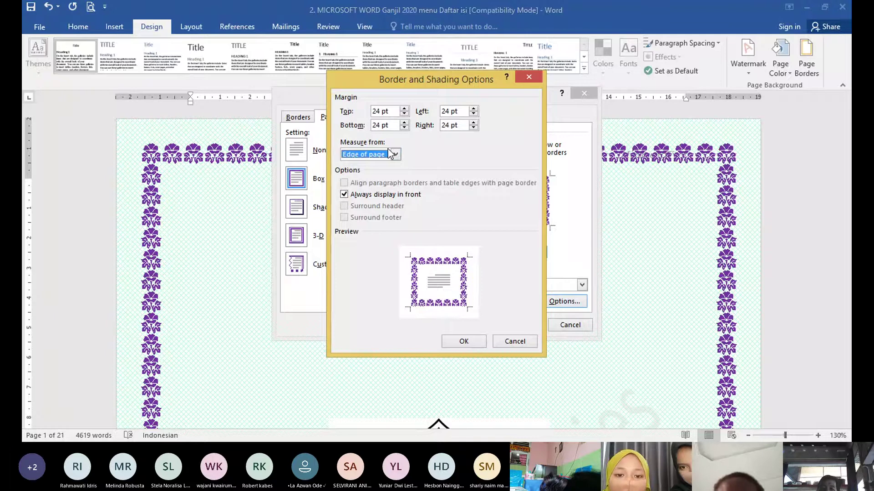
left_click(393, 155)
left_click(393, 156)
left_click(359, 167)
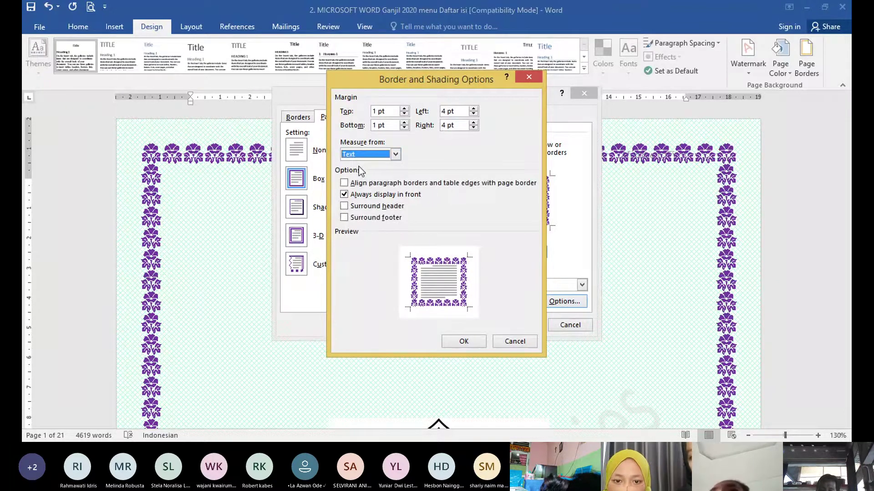
Apply the text-measured page border to the cover page and compare it with the following page
left_click(470, 342)
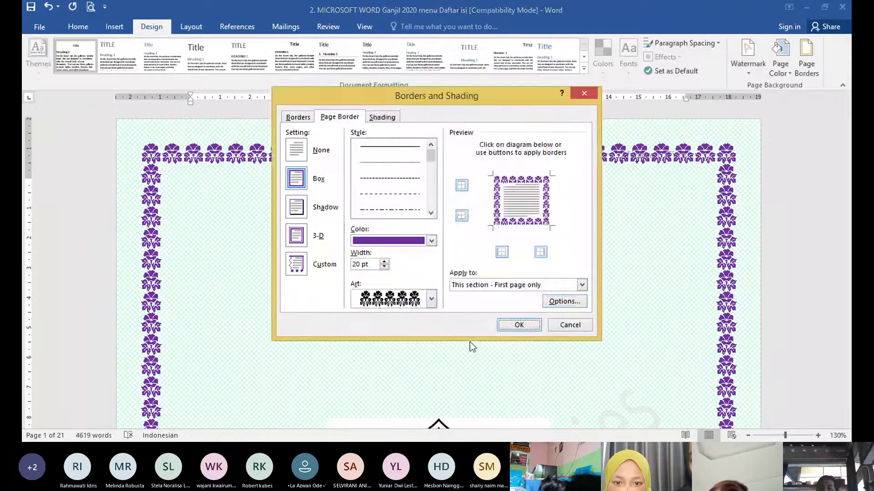
left_click(527, 325)
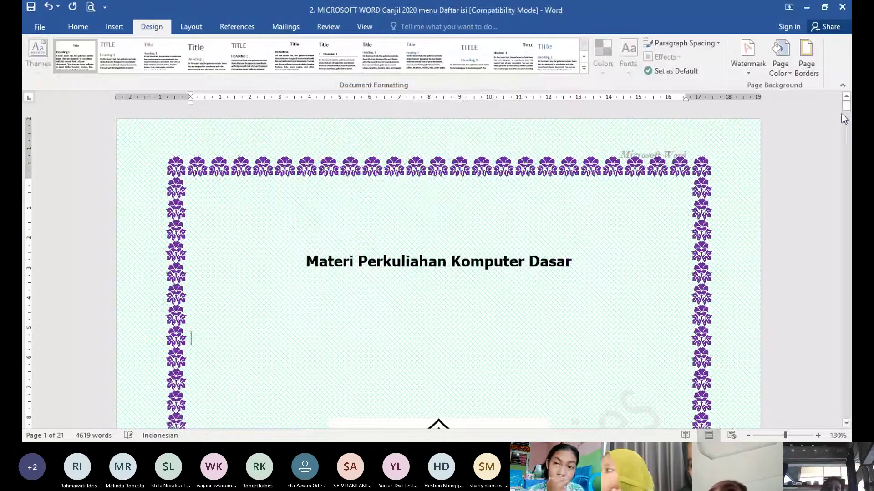
left_click_drag(846, 114, 849, 128)
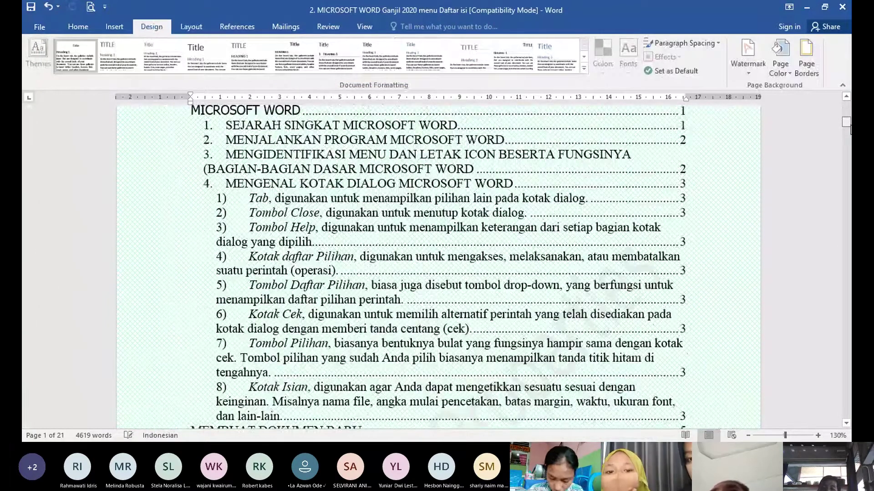
key("ctrl+Home")
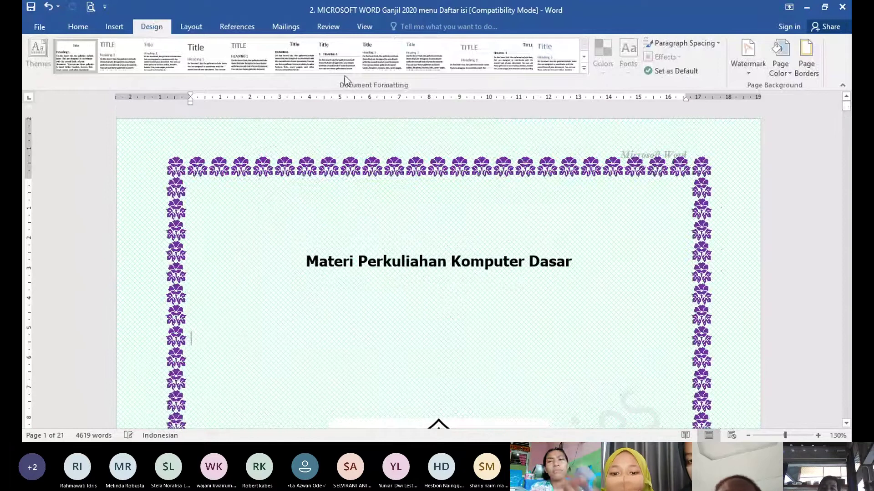
Review the section's custom margin settings against the repositioned cover border, leaving the page setup unchanged
left_click(192, 27)
left_click(36, 61)
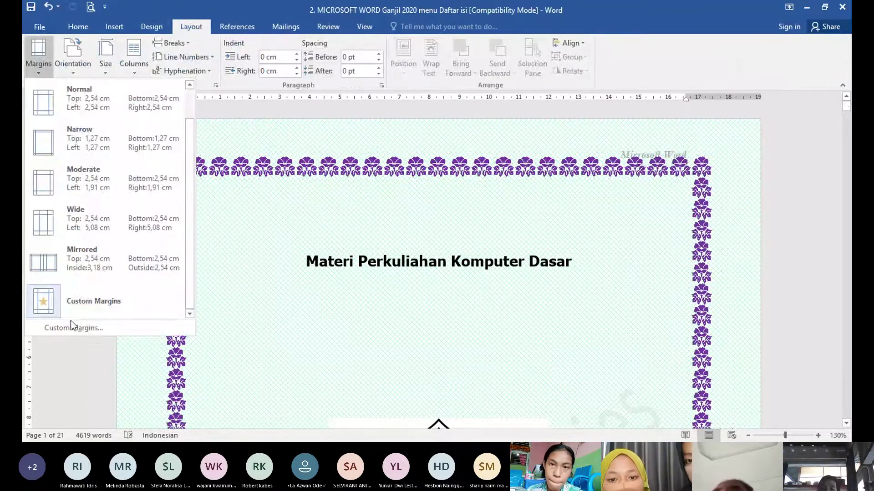
left_click(64, 331)
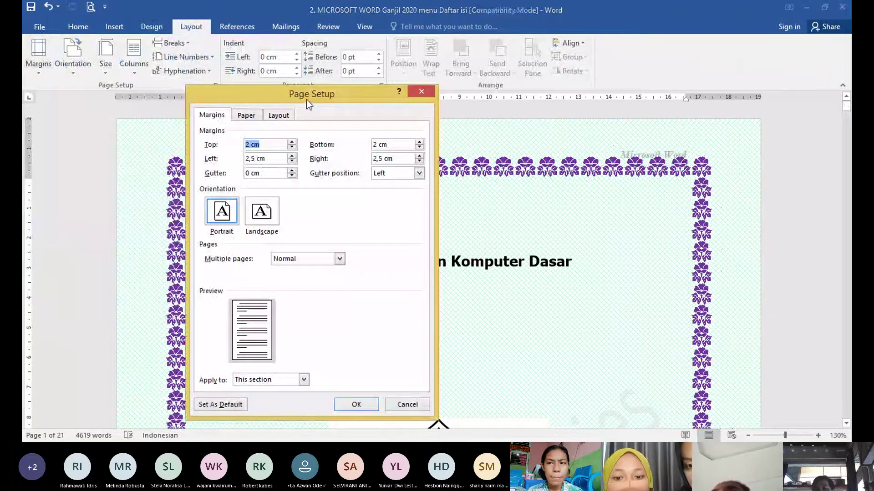
left_click_drag(307, 99, 372, 148)
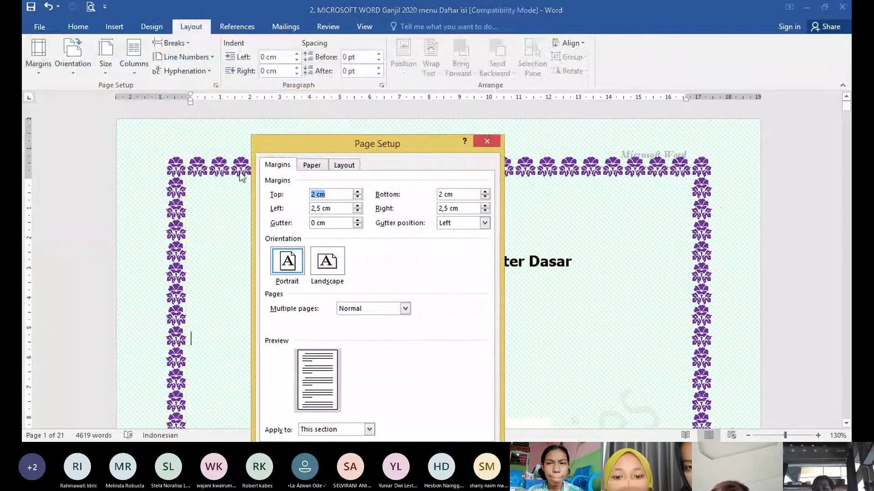
left_click(488, 141)
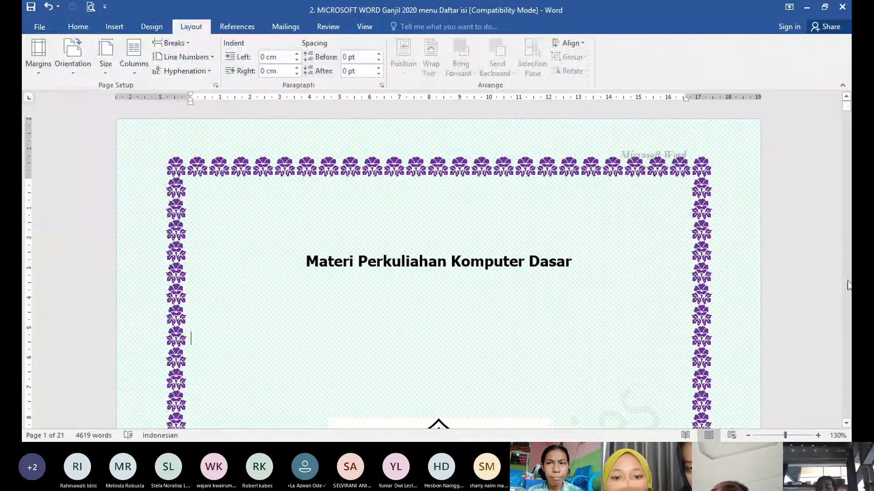
Inspect the cover page border from the title to the footer and over to the table of contents page
left_click(849, 322)
left_click(849, 322)
left_click(848, 322)
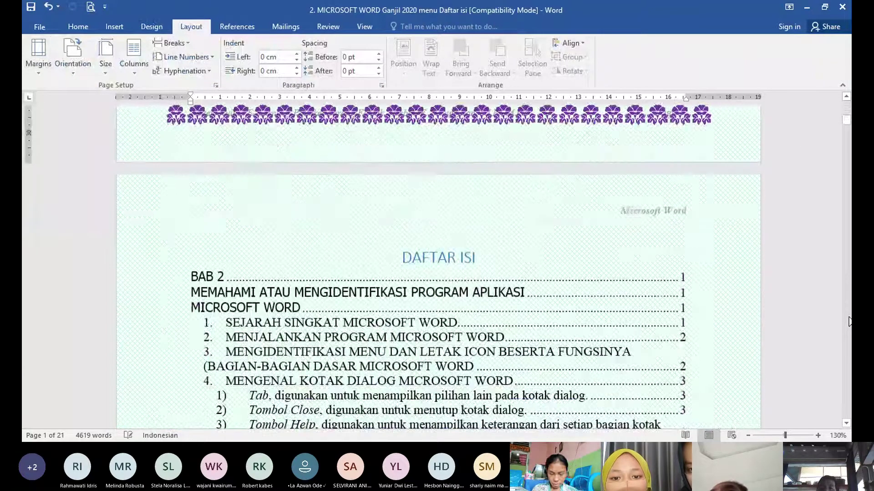
left_click(849, 109)
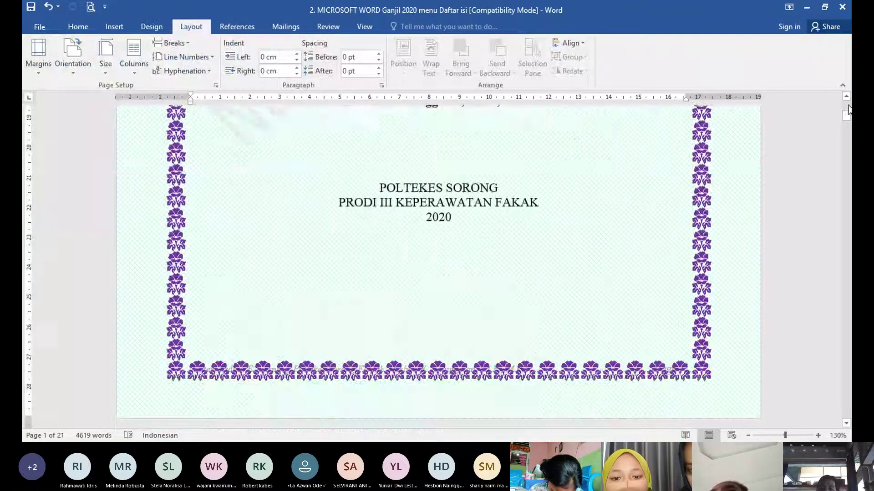
left_click(848, 109)
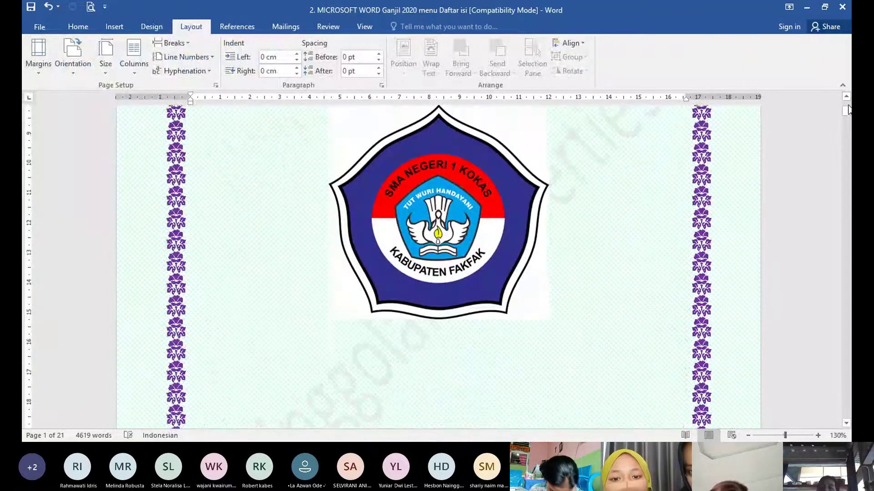
left_click(848, 110)
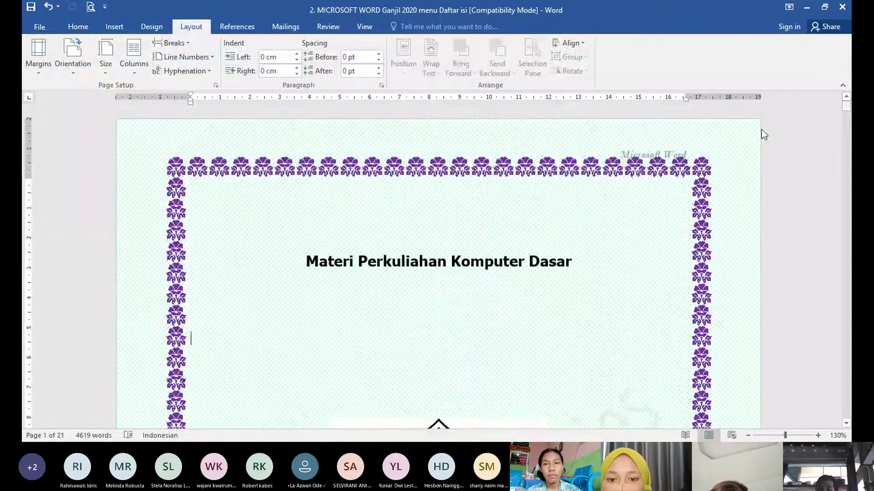
left_click(849, 387)
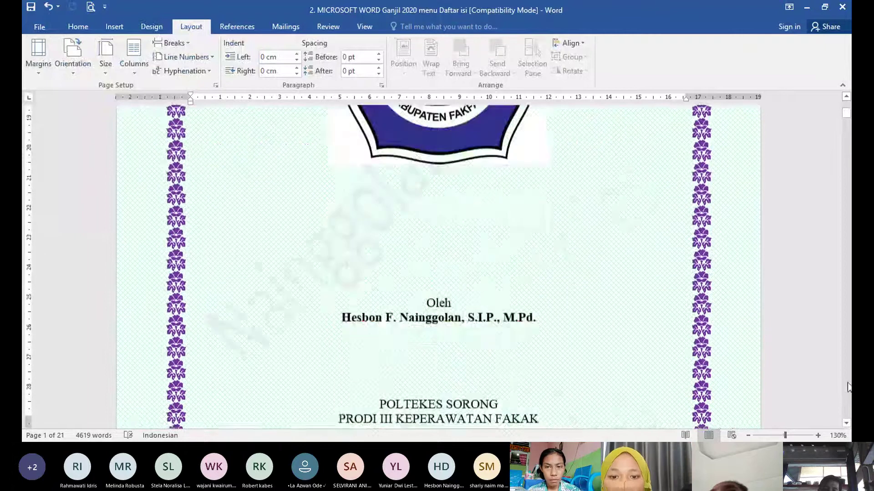
left_click(849, 387)
left_click(848, 387)
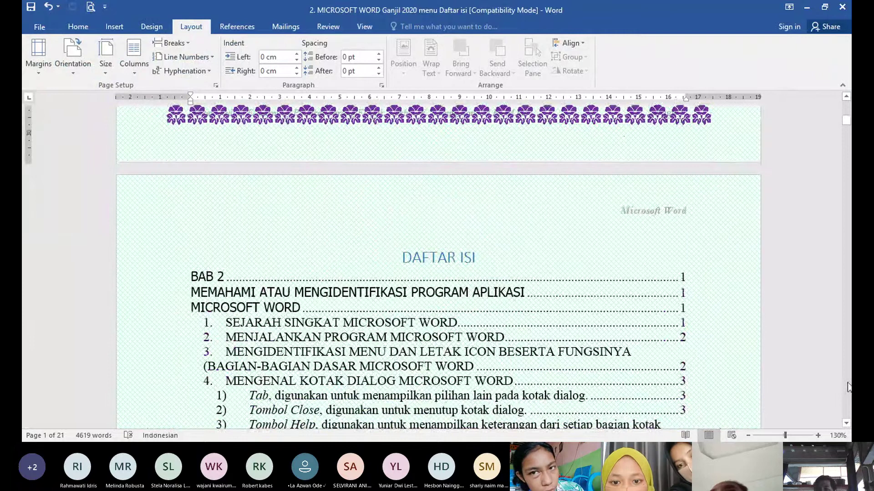
left_click(845, 109)
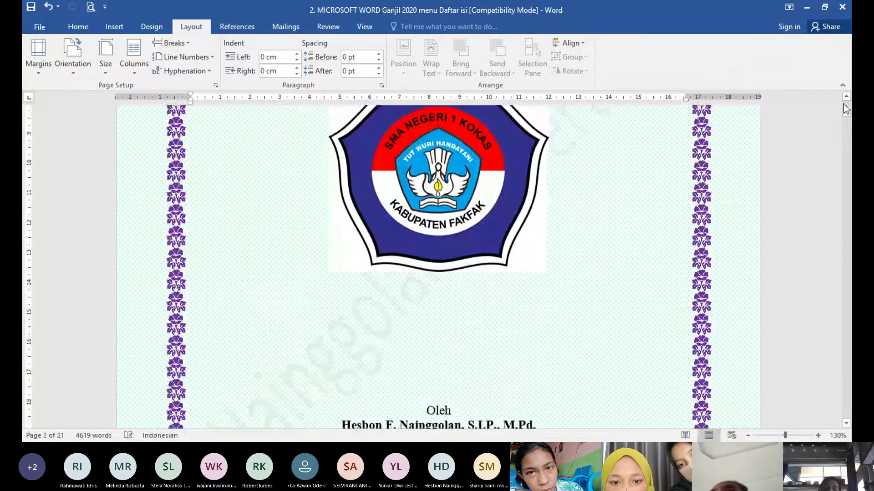
left_click(846, 109)
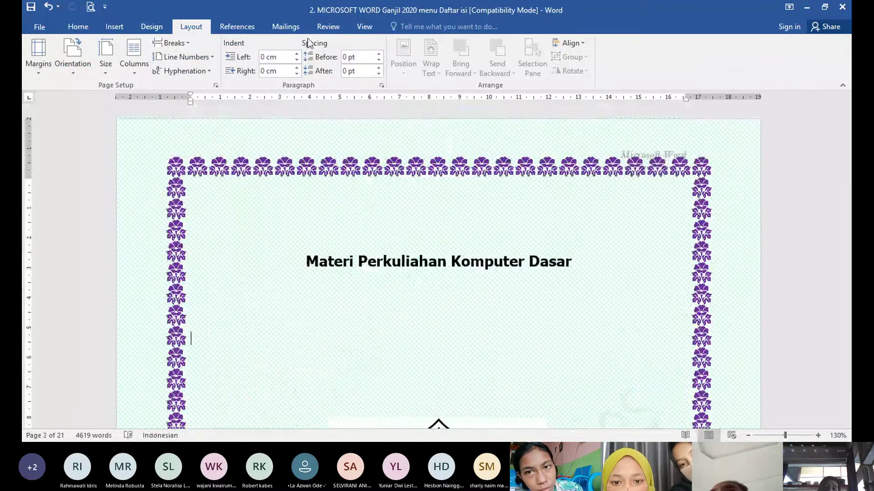
Apply the purple floral page border to the whole document
left_click(244, 29)
left_click(152, 29)
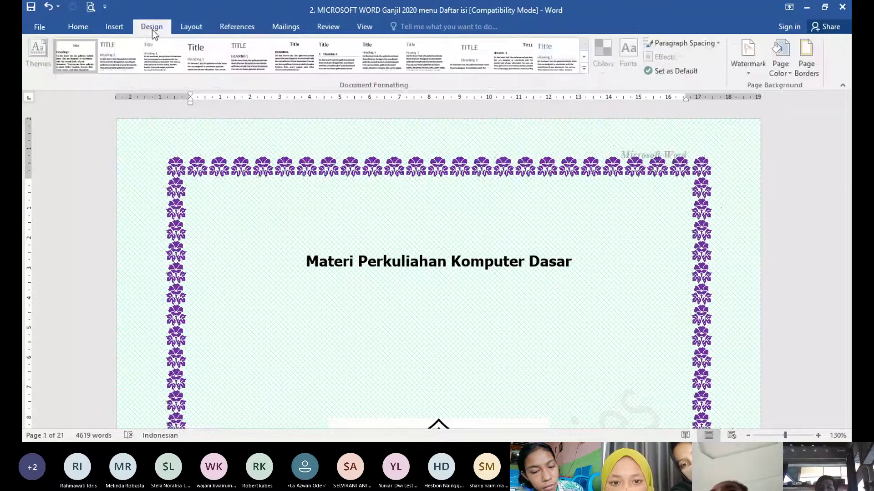
left_click(819, 63)
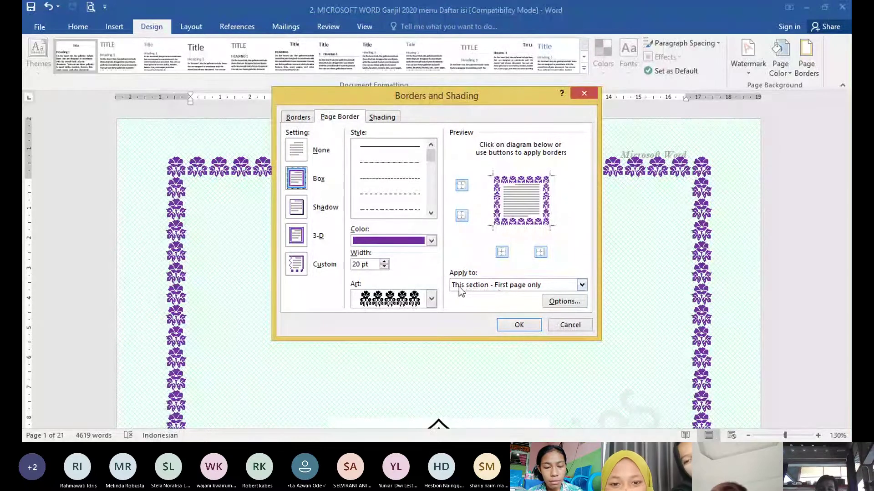
left_click(476, 287)
left_click(476, 296)
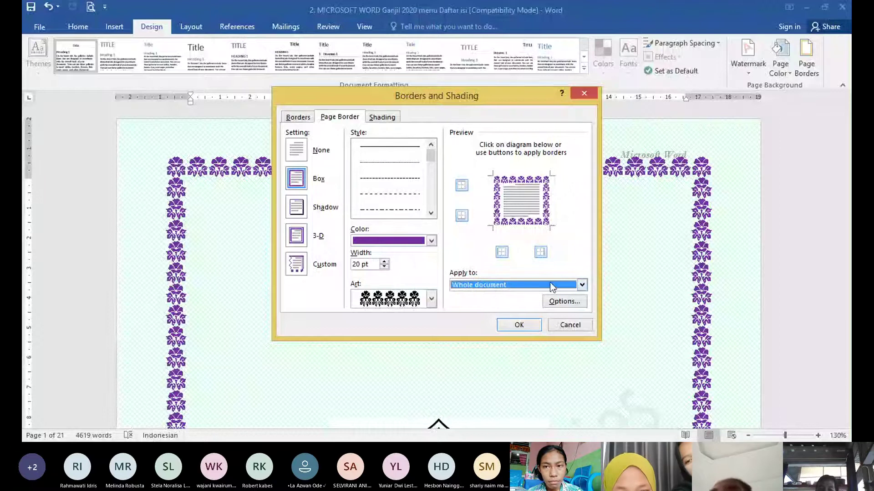
left_click(532, 323)
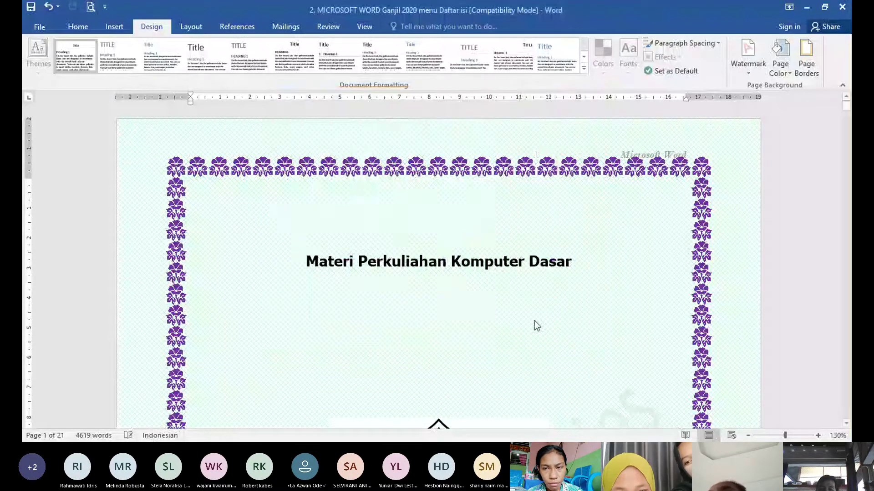
Examine how the floral border runs around the text and wide tables throughout the document's pages
scroll(833, 227, "down", 20)
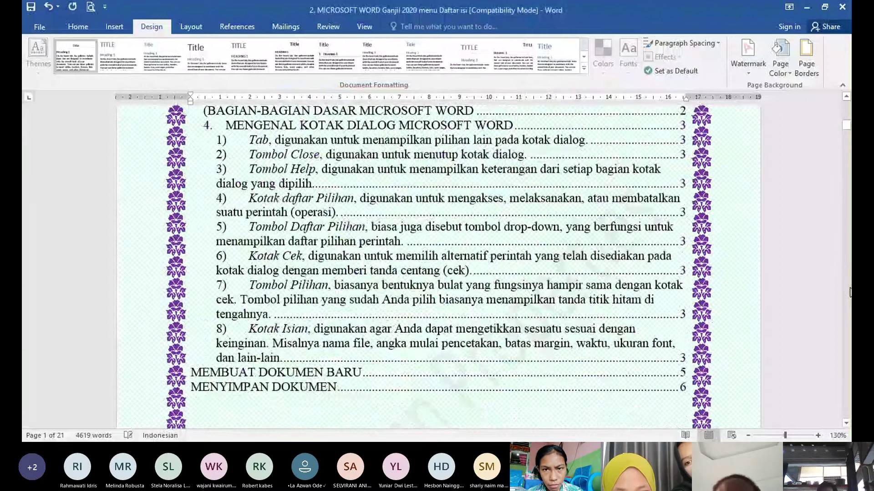
scroll(849, 291, "down", 15)
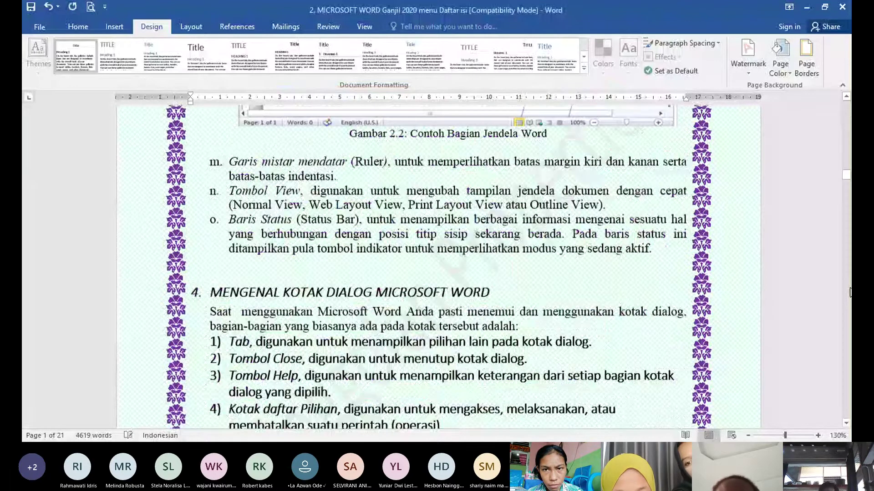
scroll(850, 291, "down", 15)
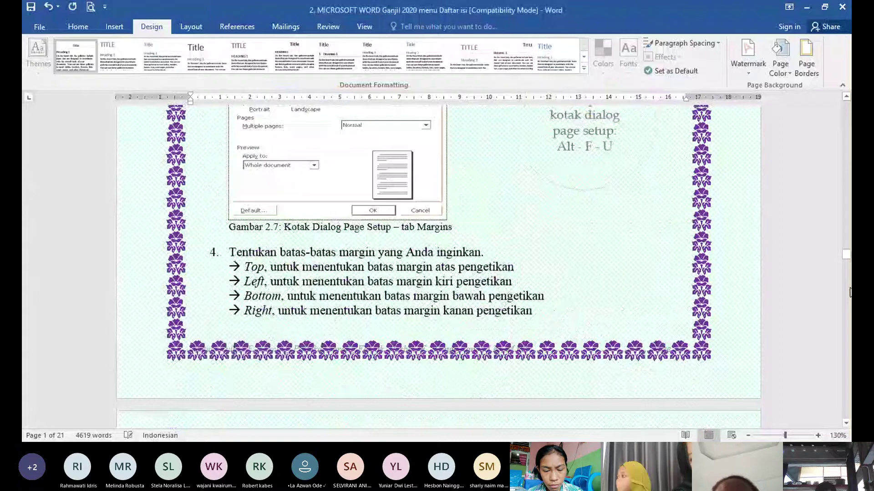
scroll(850, 291, "down", 15)
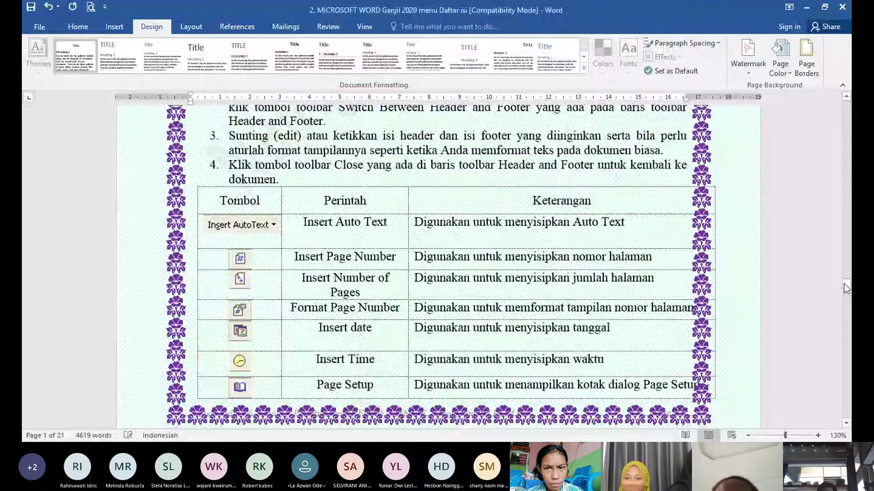
scroll(845, 273, "down", 10)
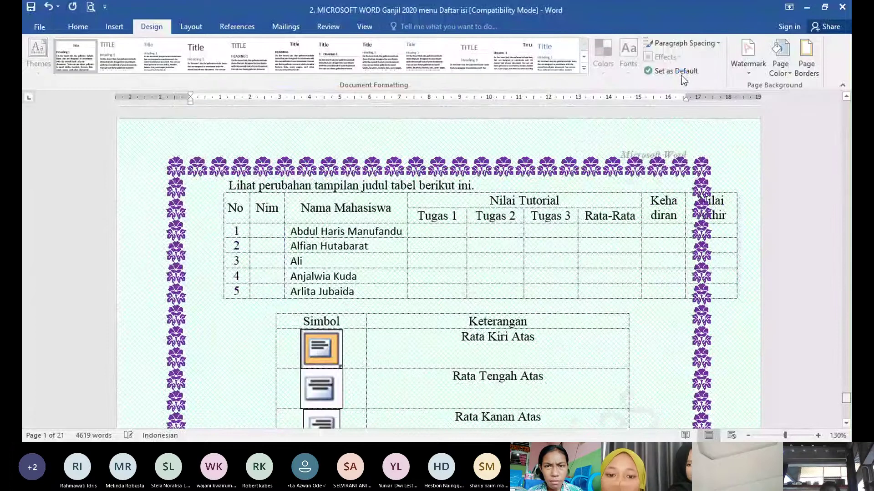
scroll(440, 266, "down", 1)
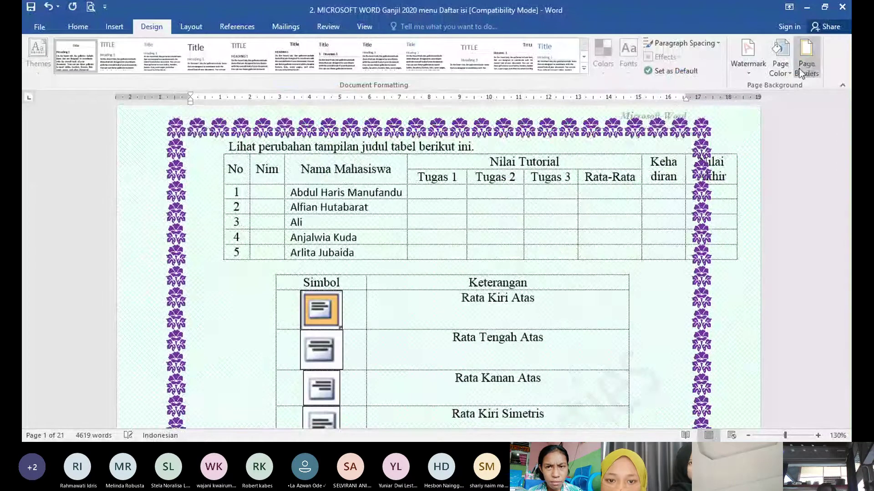
Restrict the floral page border to the first page of the section and check the cover and contents pages
left_click(801, 73)
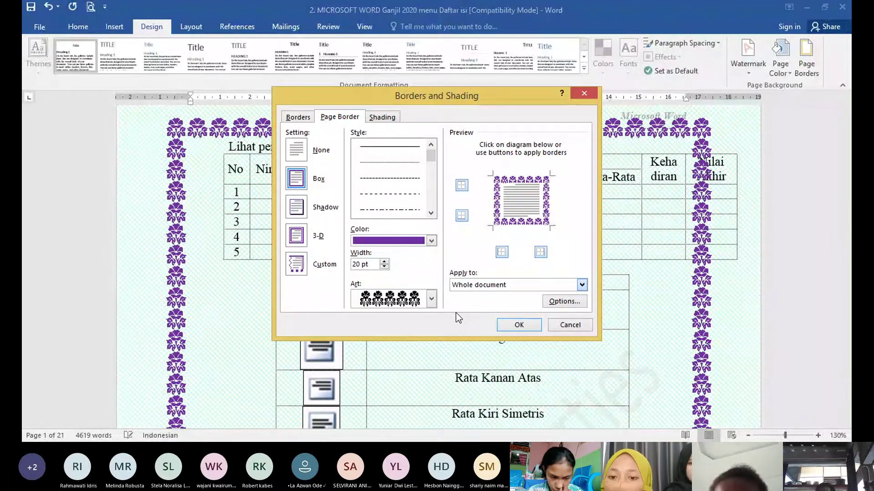
key("Down")
key("Down")
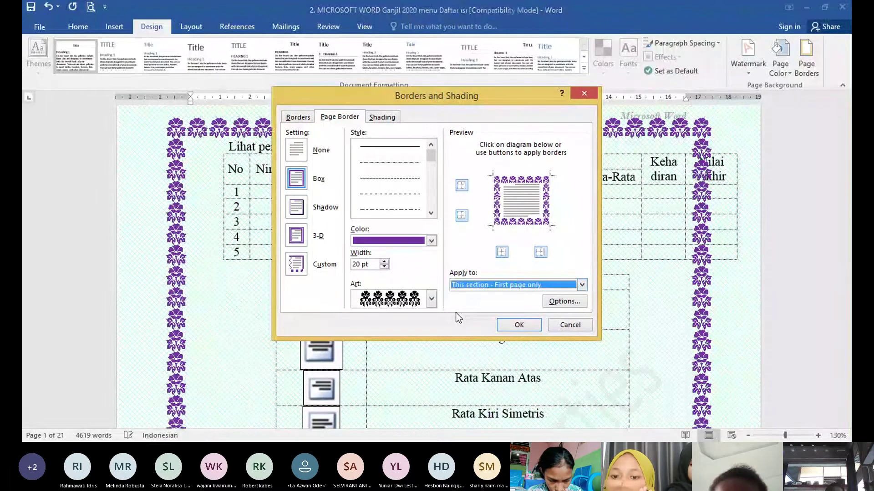
left_click(518, 325)
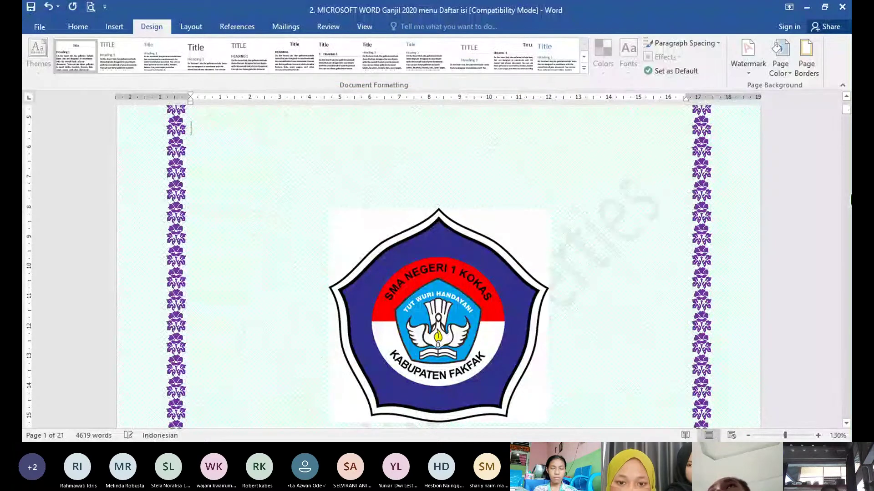
left_click(846, 258)
left_click(846, 258)
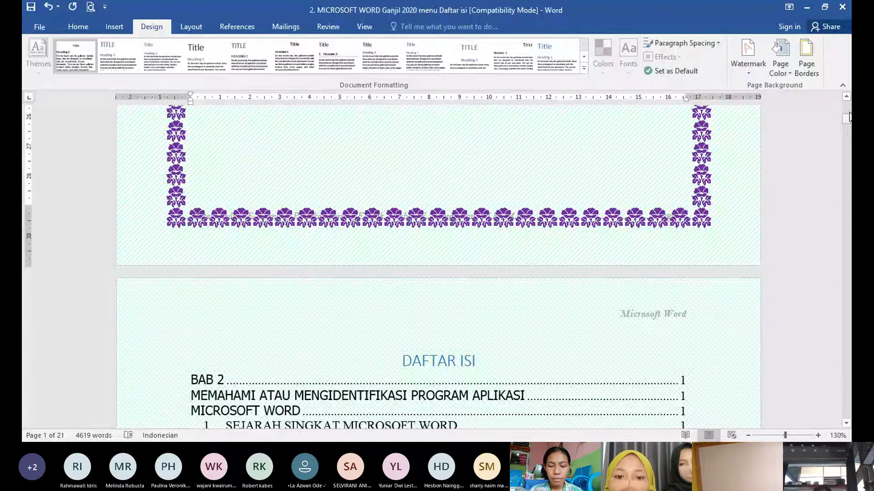
scroll(849, 118, "up", 1)
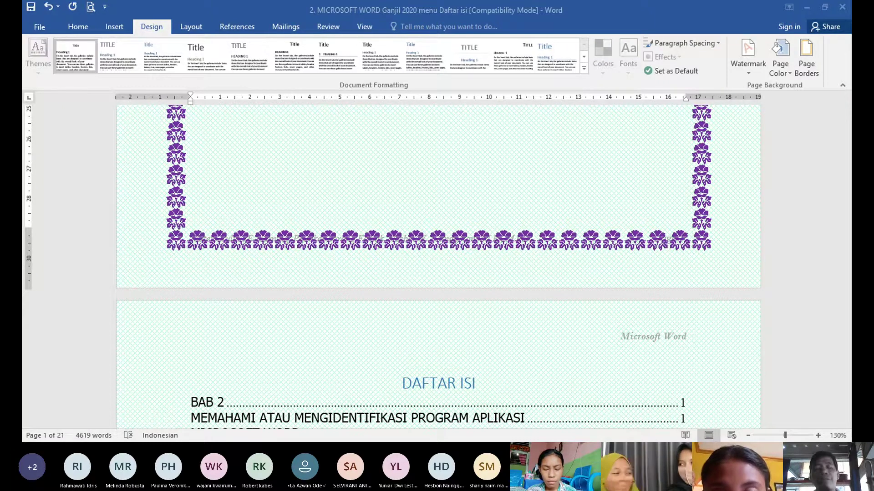
Update the automatic table of contents under the DAFTAR ISI heading
left_click(329, 366)
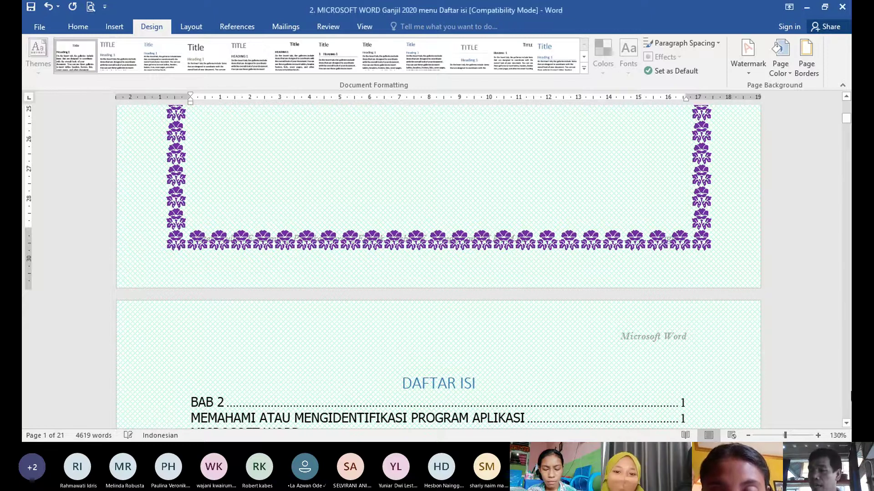
scroll(845, 393, "down", 7)
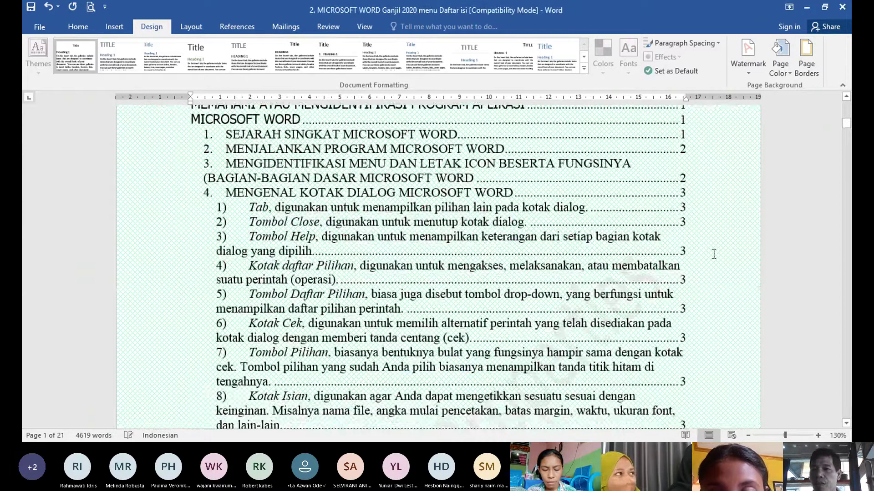
scroll(845, 393, "up", 7)
left_click(165, 408)
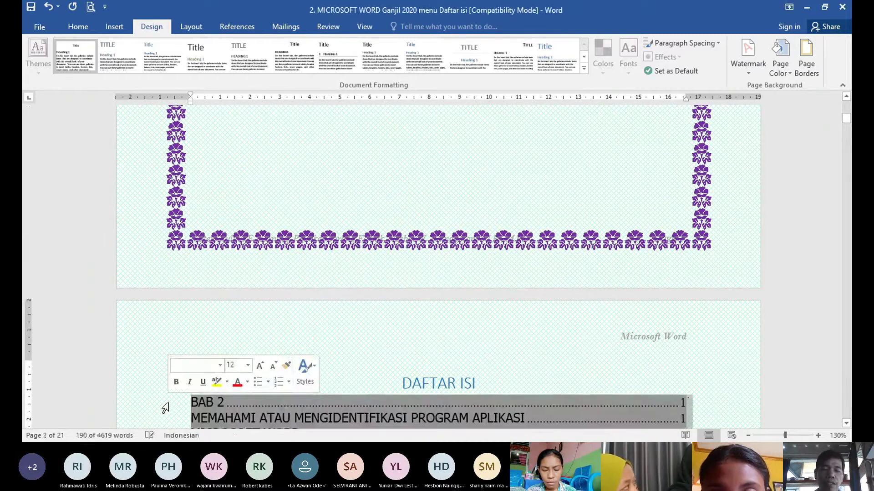
key("F9")
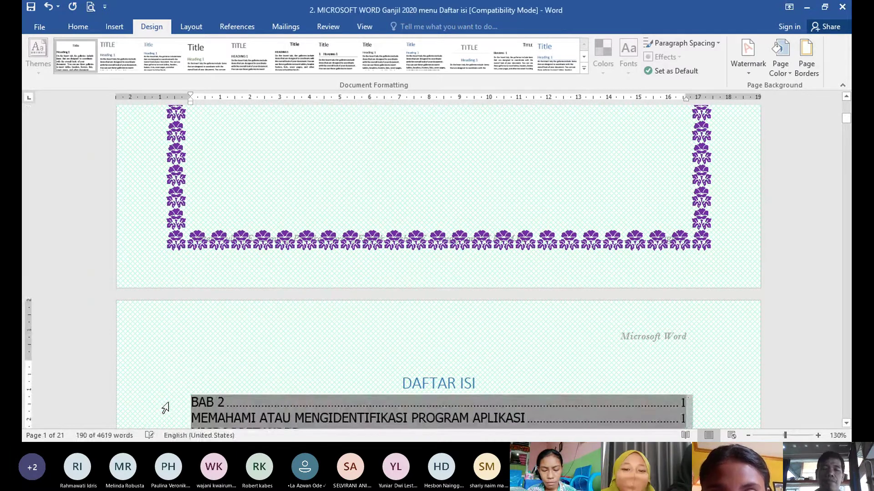
Review the BAB 2 opening pages, from the chapter title and competency table to the first two numbered sections
key("Page_Down")
key("Page_Down")
key("Page_Down")
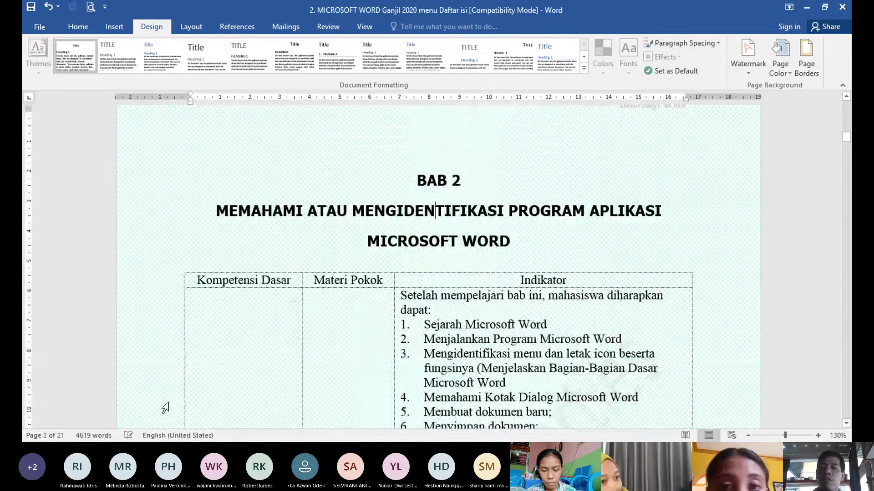
key("Page_Down")
key("Page_Down")
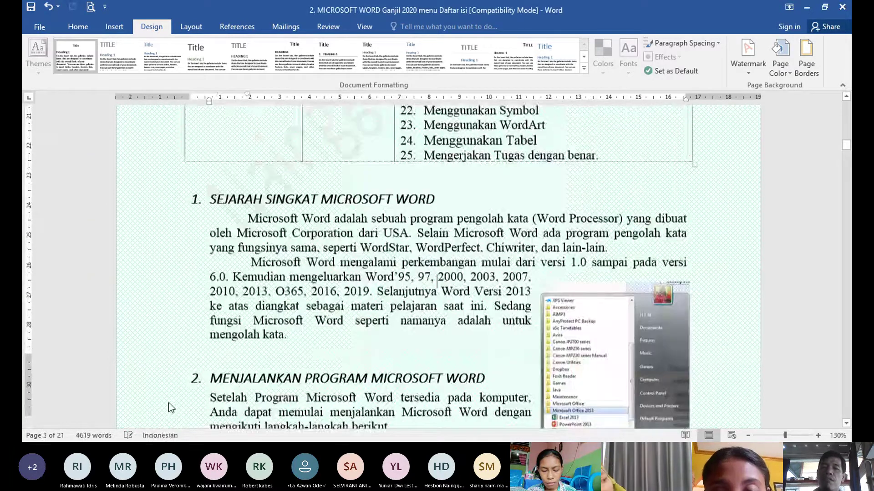
scroll(169, 402, "down", 3)
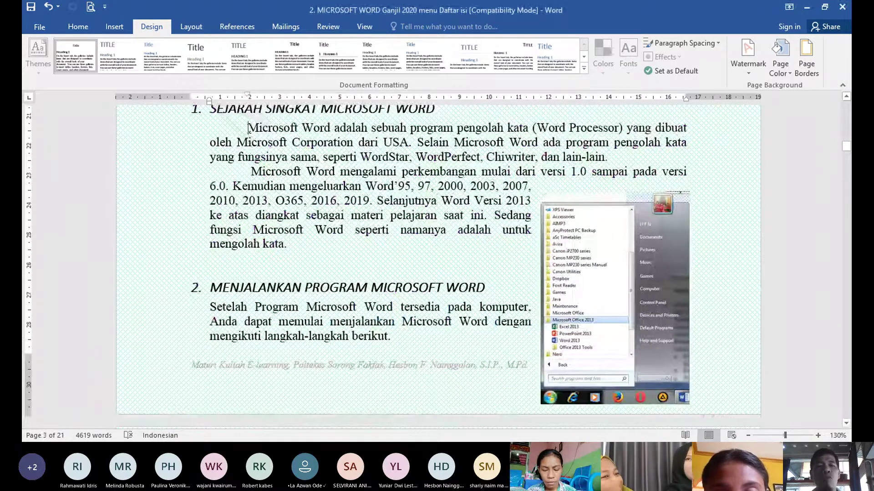
scroll(248, 127, "up", 8)
left_click(249, 129)
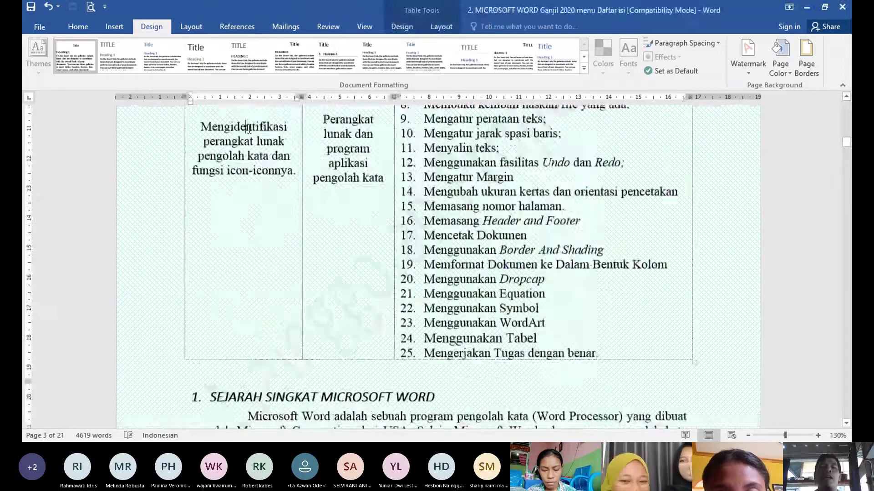
scroll(249, 129, "up", 7)
left_click(250, 129)
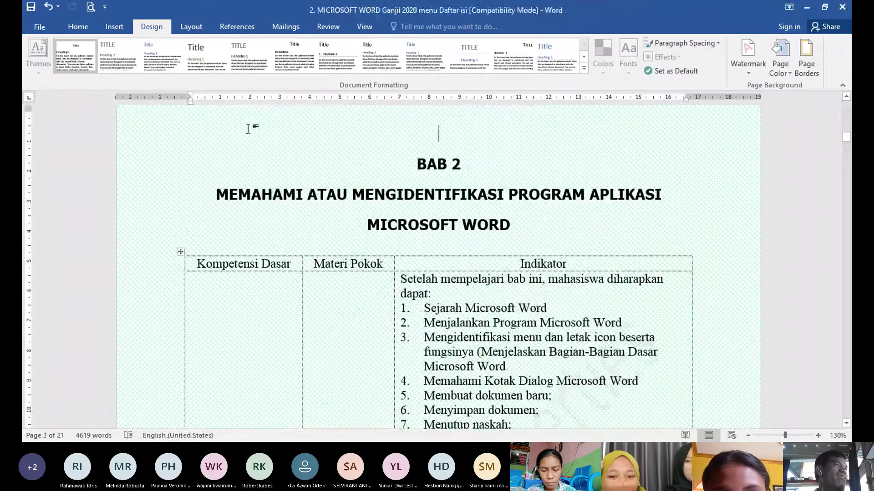
Examine the document from the competency table through sections 3 and 4 to the dialog box illustration in Gambar 2.3
scroll(248, 128, "down", 7)
left_click(249, 129)
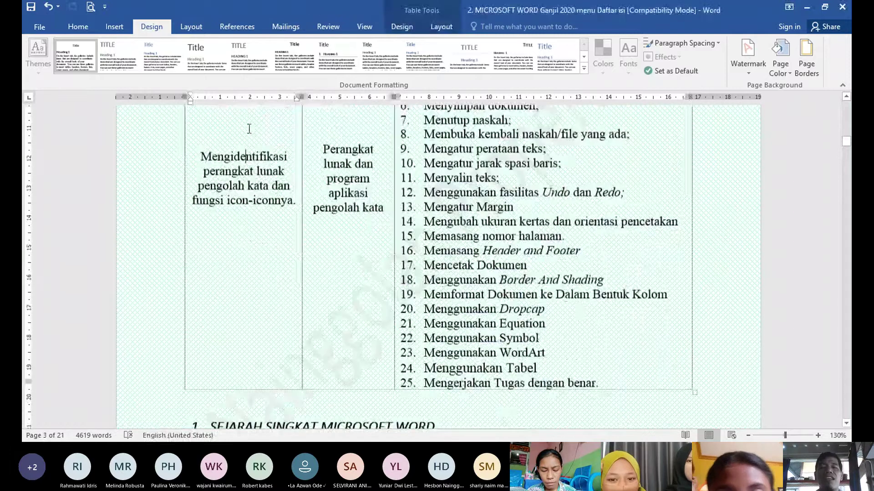
scroll(249, 128, "down", 10)
left_click(248, 128)
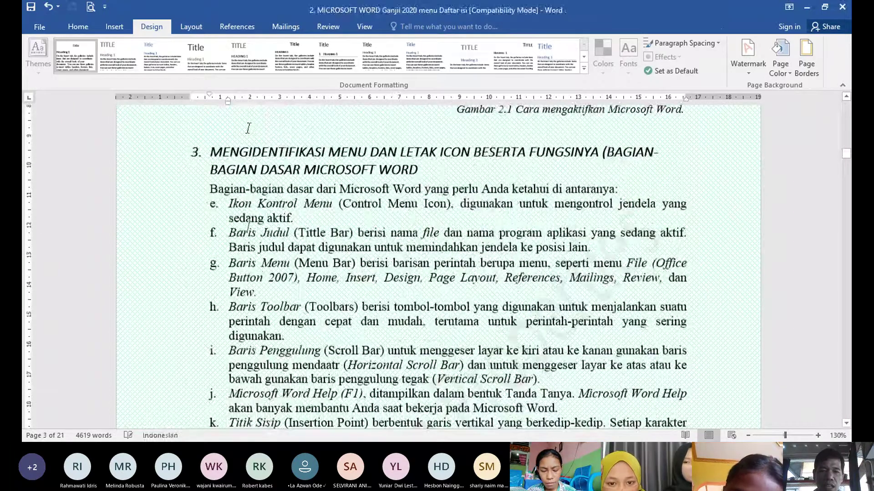
scroll(248, 128, "down", 10)
left_click(246, 130)
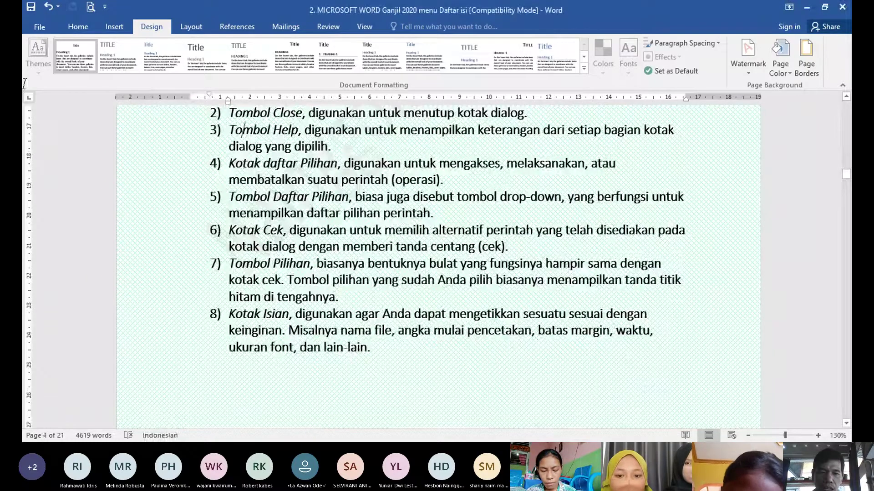
scroll(374, 207, "down", 8)
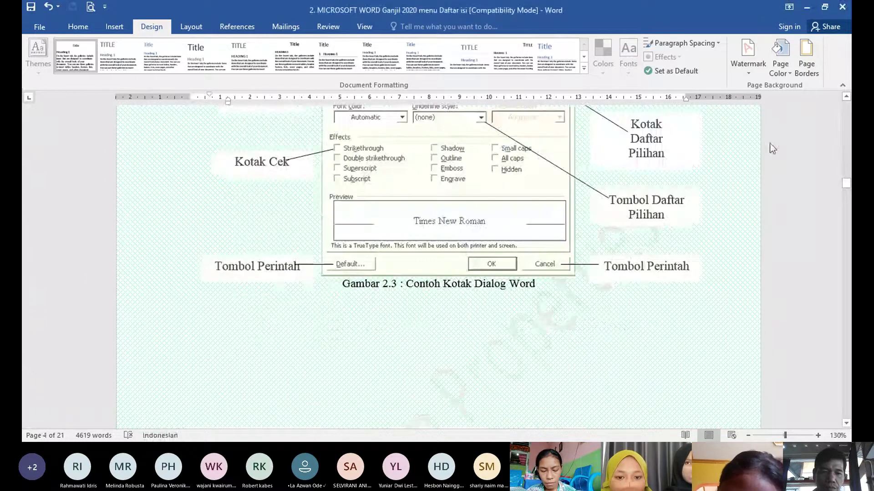
scroll(763, 159, "down", 5)
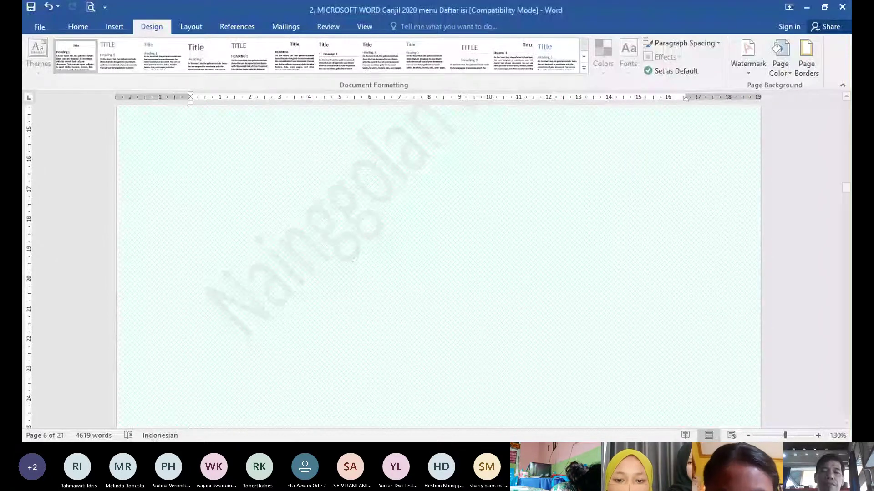
Locate the opening paragraph under "MENGENAL KOTAK DIALOG MICROSOFT WORD" and place the cursor at its first word, "Saat"
left_click(849, 127)
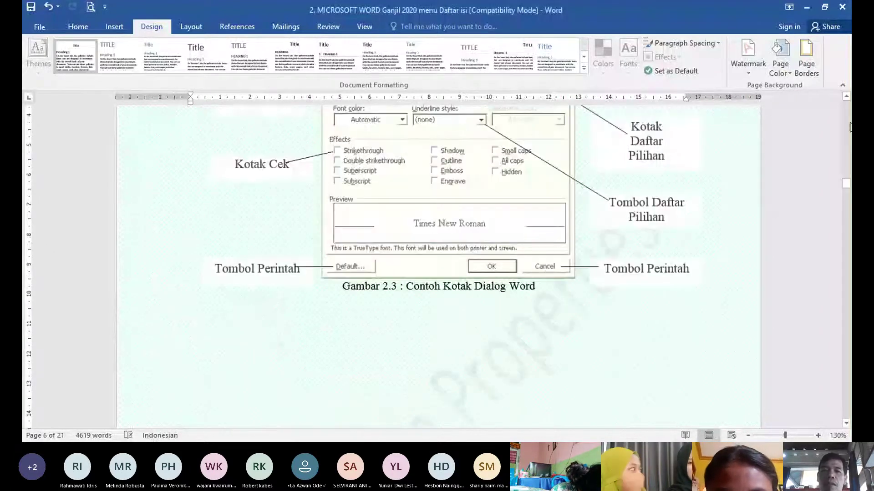
left_click(849, 127)
left_click(849, 127)
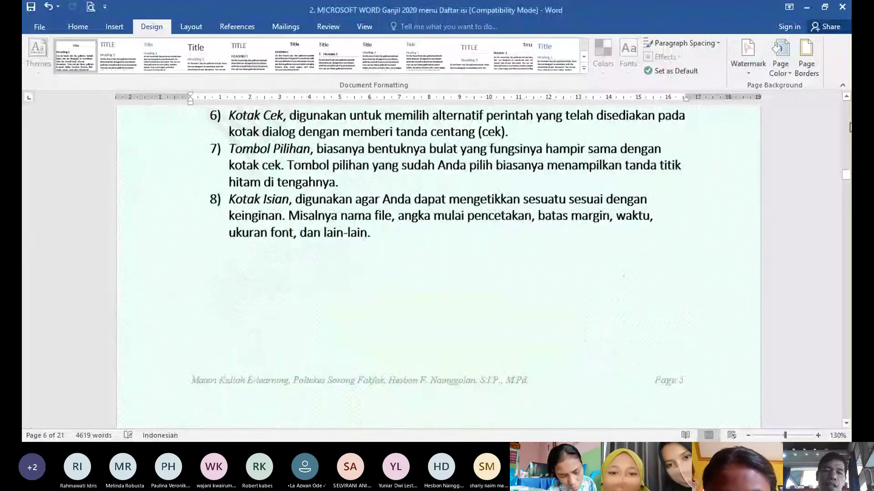
left_click(849, 128)
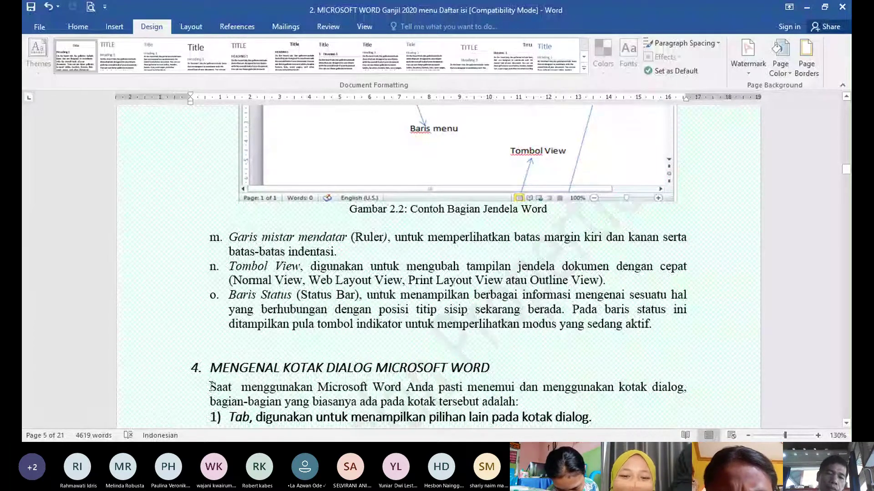
left_click(210, 386)
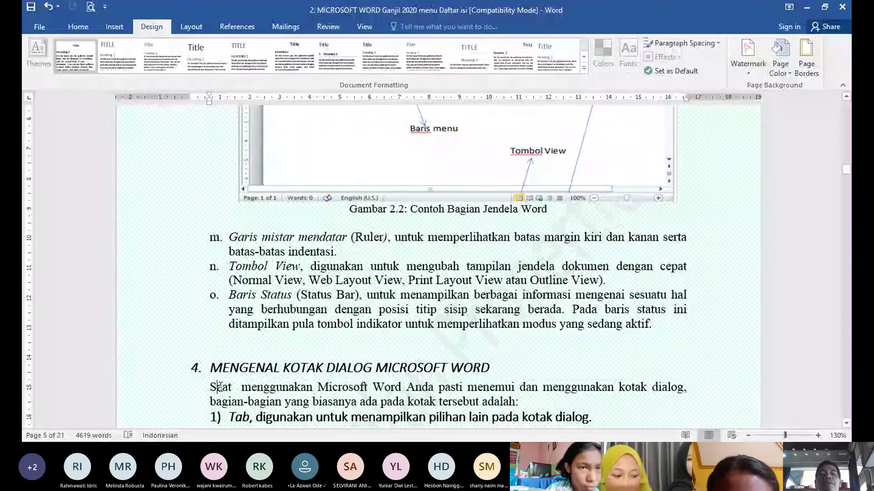
left_click(114, 26)
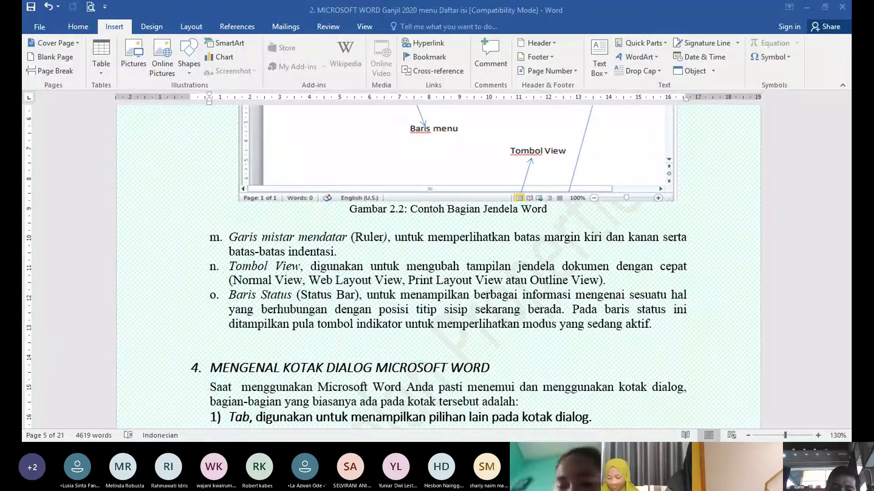
left_click(363, 298)
left_click(211, 388)
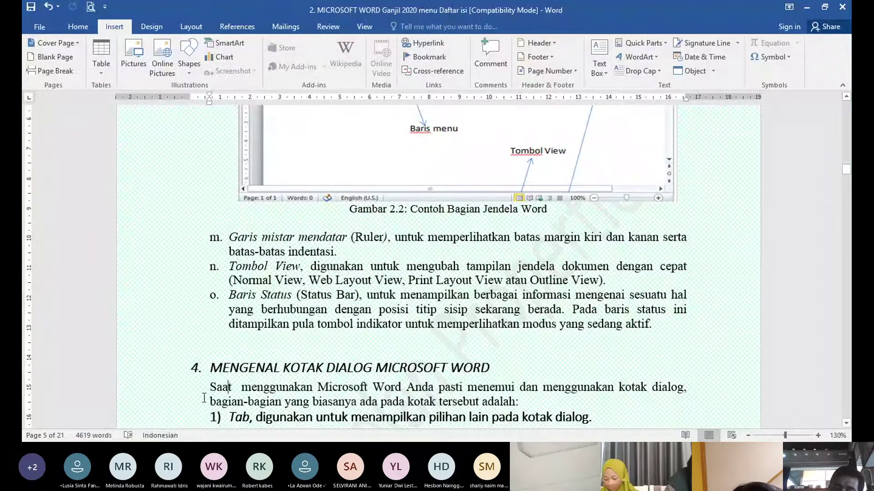
left_click_drag(209, 386, 217, 386)
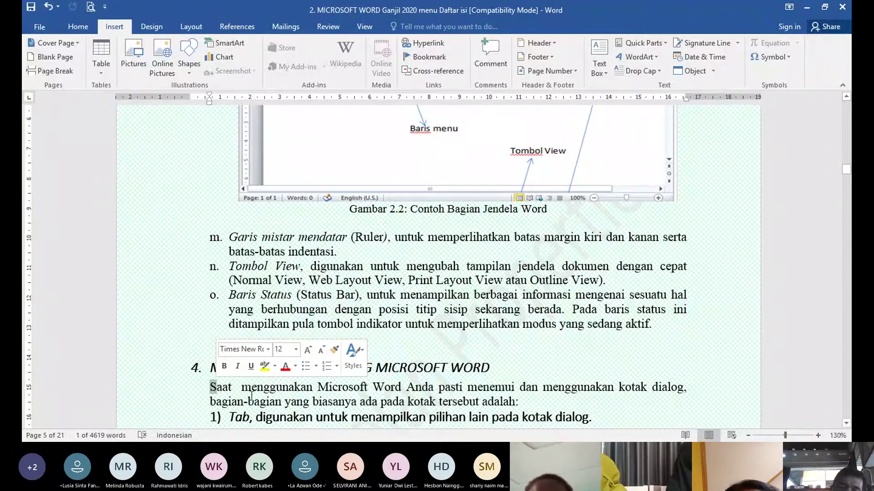
left_click(213, 390)
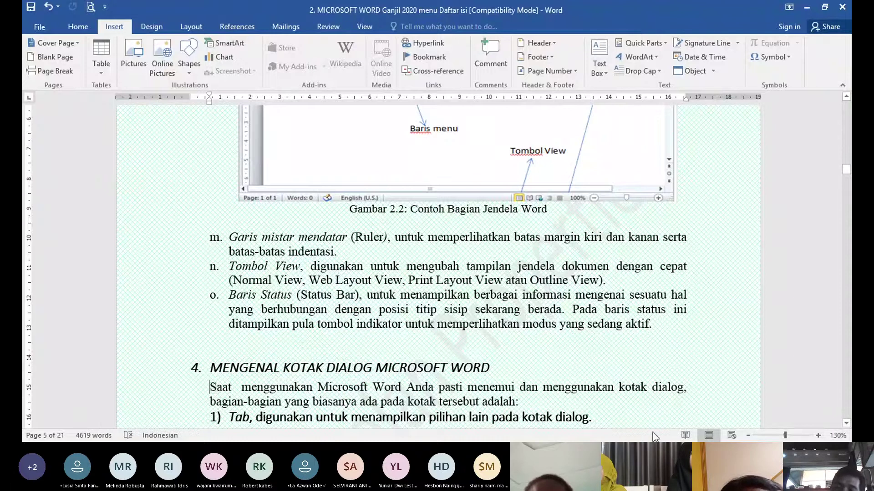
Give the opening paragraph of section 4 a drop cap in the Dropped position, spanning 4 lines
left_click(846, 423)
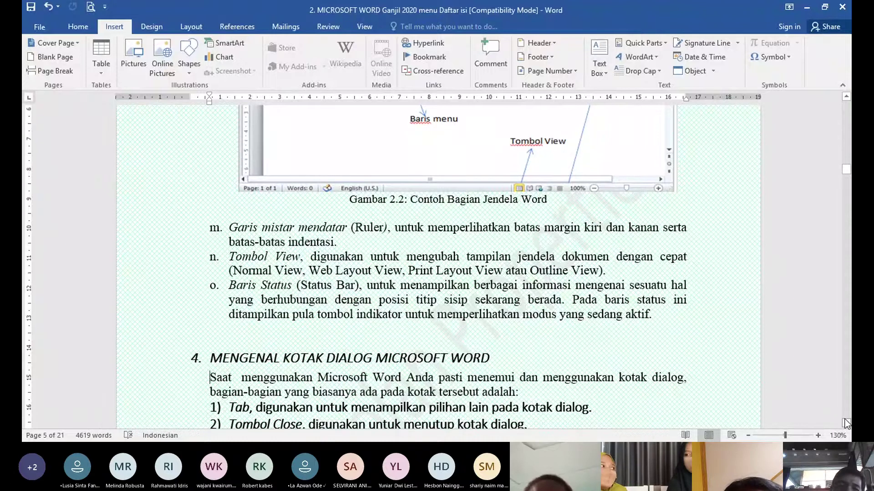
left_click(77, 26)
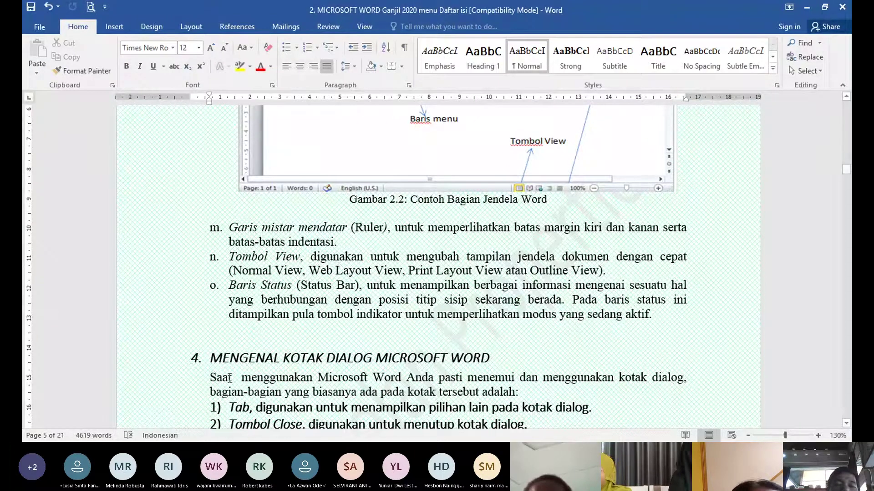
left_click(122, 29)
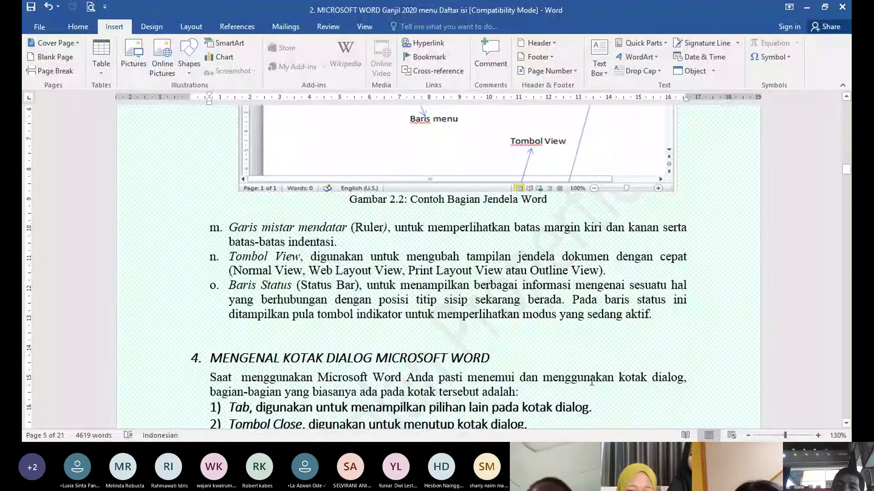
left_click(658, 71)
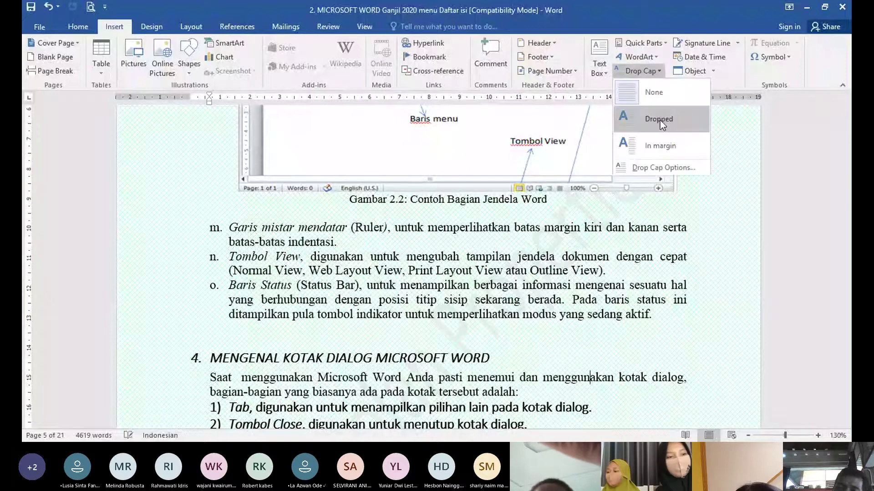
left_click(672, 168)
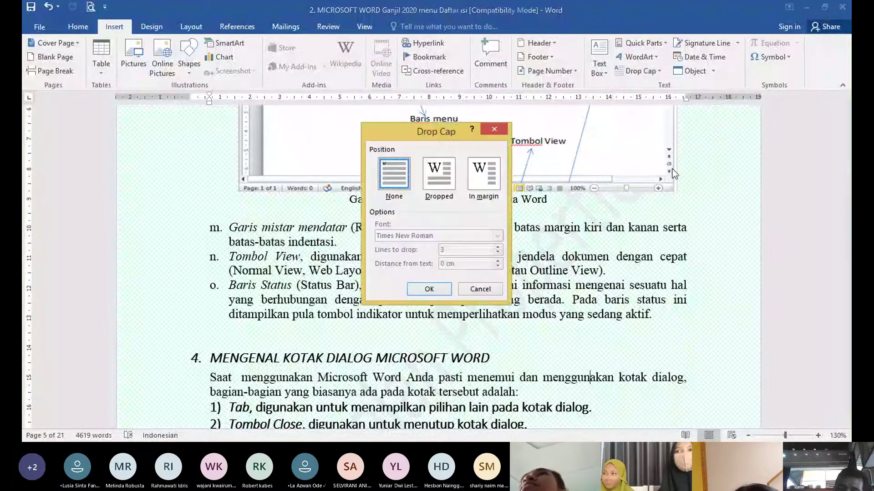
left_click(448, 182)
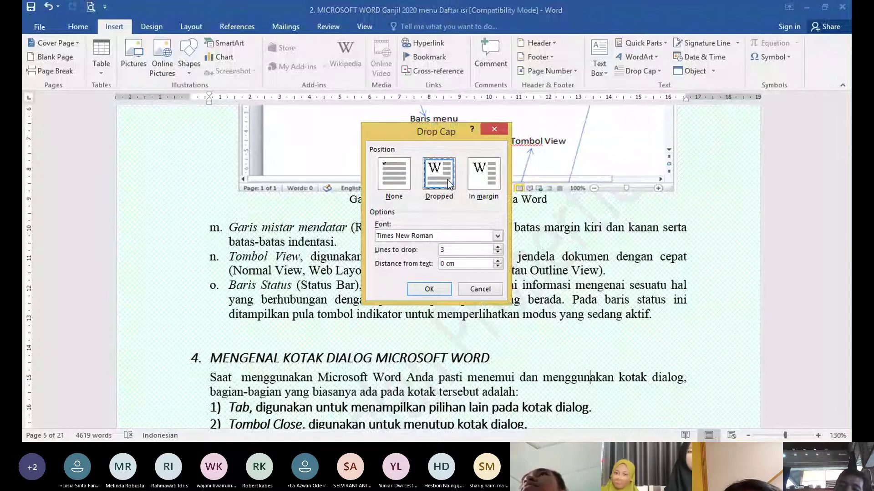
left_click(497, 250)
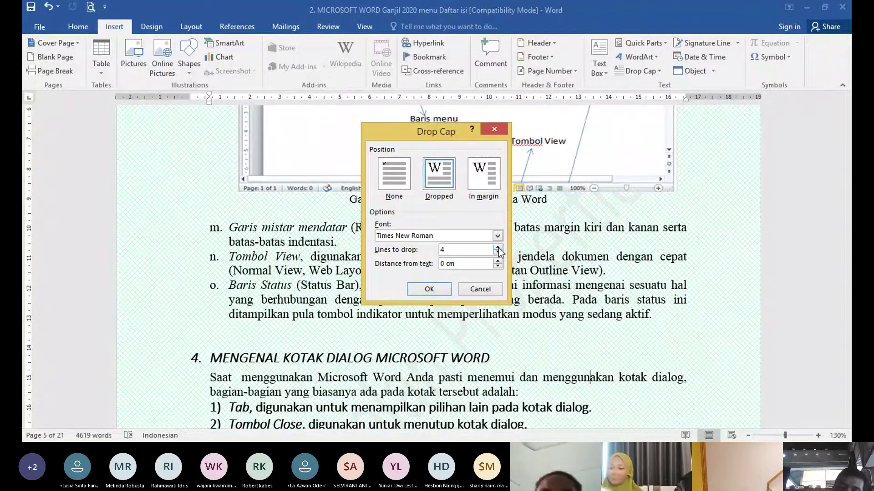
left_click(429, 290)
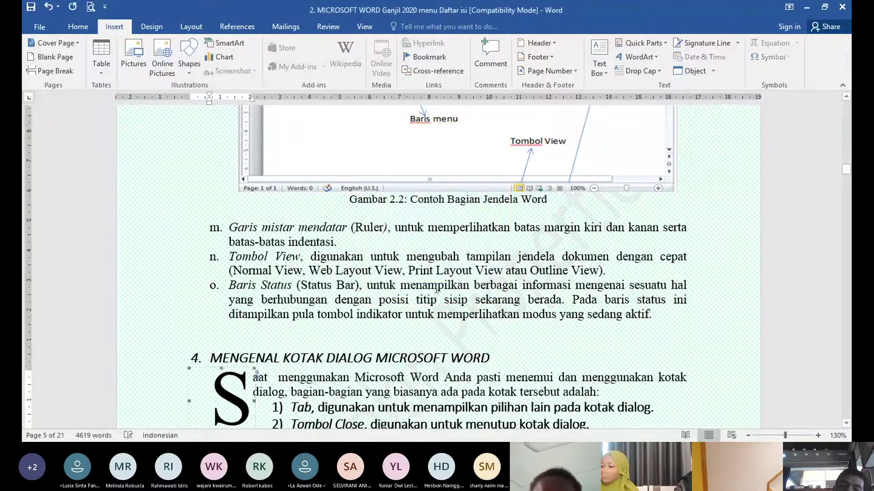
Check how the section 4 paragraph and its first list items wrap around the dropped letter S
left_click(333, 394)
left_click(845, 424)
scroll(476, 352, "down", 3)
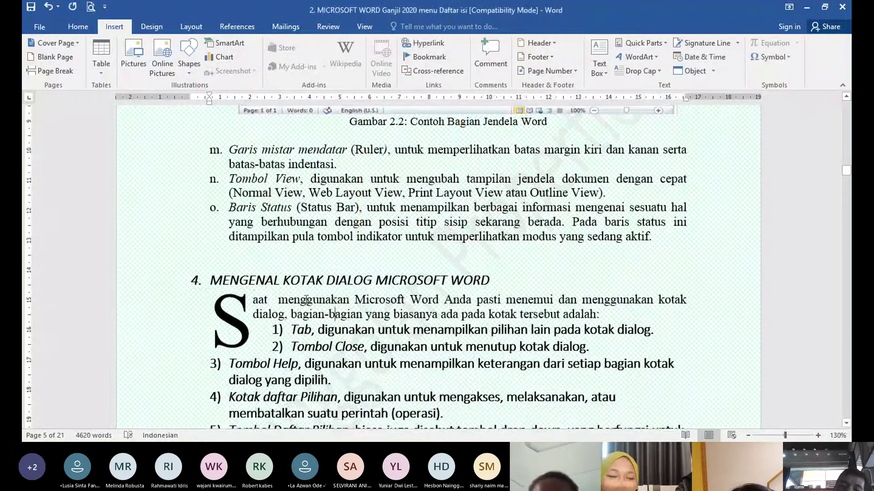
left_click_drag(283, 301, 684, 354)
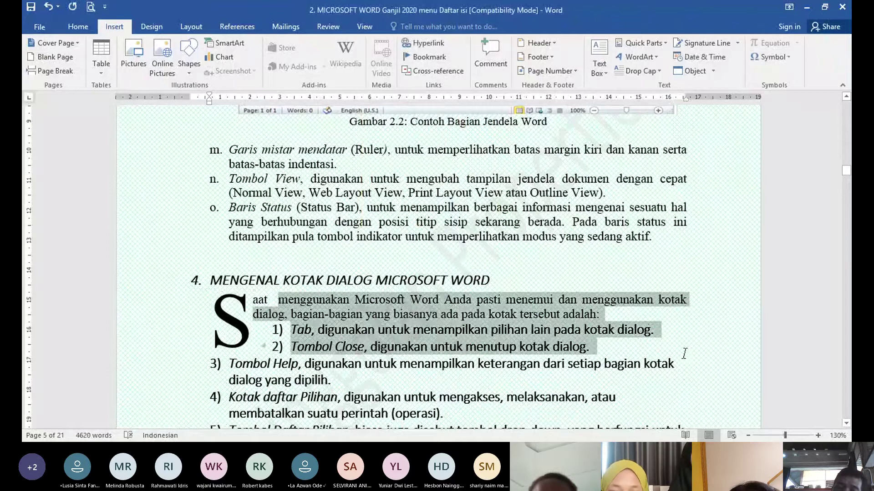
left_click(458, 315)
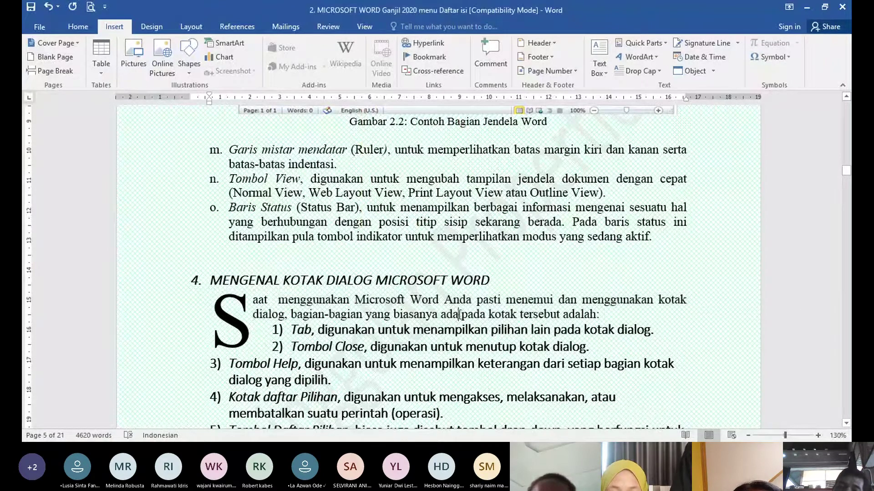
left_click(232, 321)
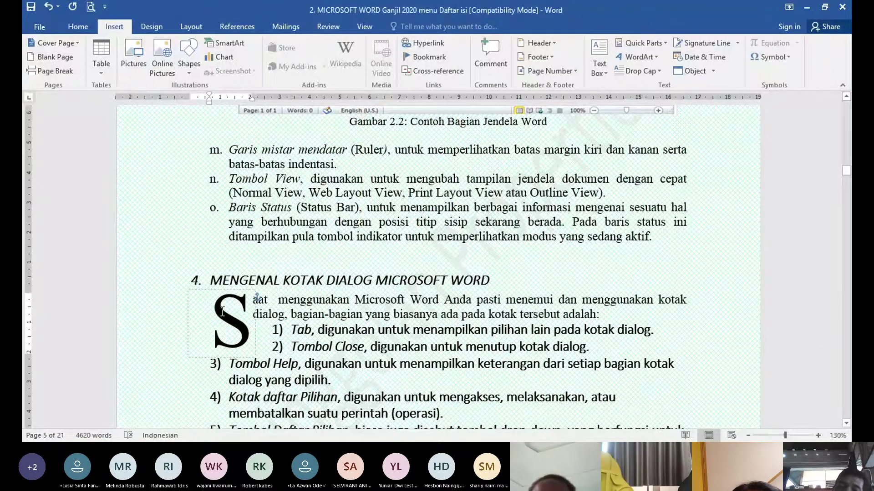
left_click(337, 319)
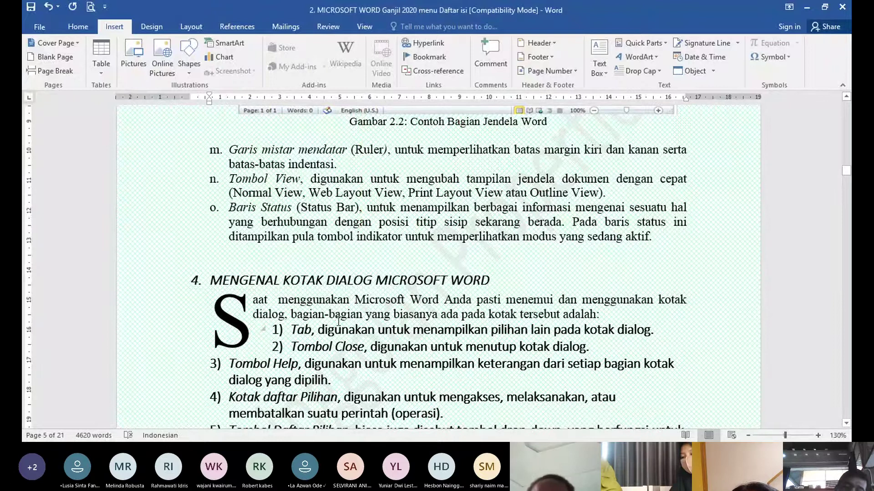
Give the opening paragraph of section 3, "Bagian-bagian dasar dari Microsoft Word", a drop cap in the Dropped position, spanning 2 lines
left_click(846, 423)
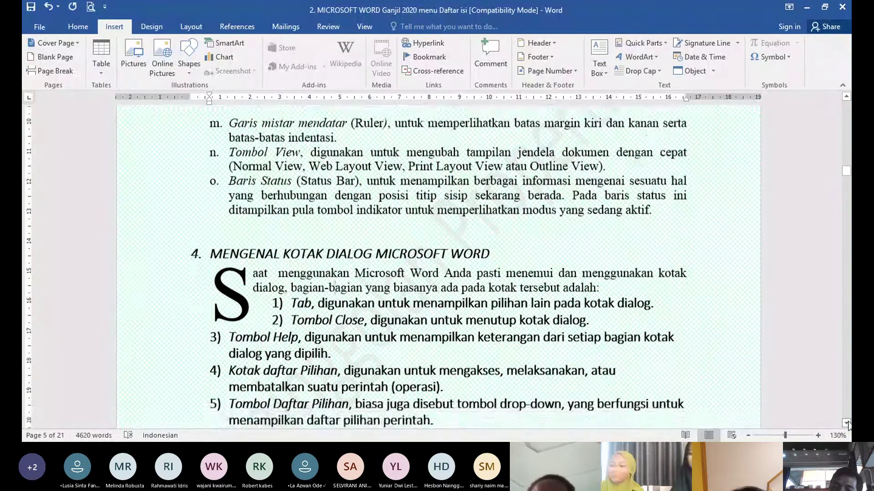
scroll(846, 423, "down", 3)
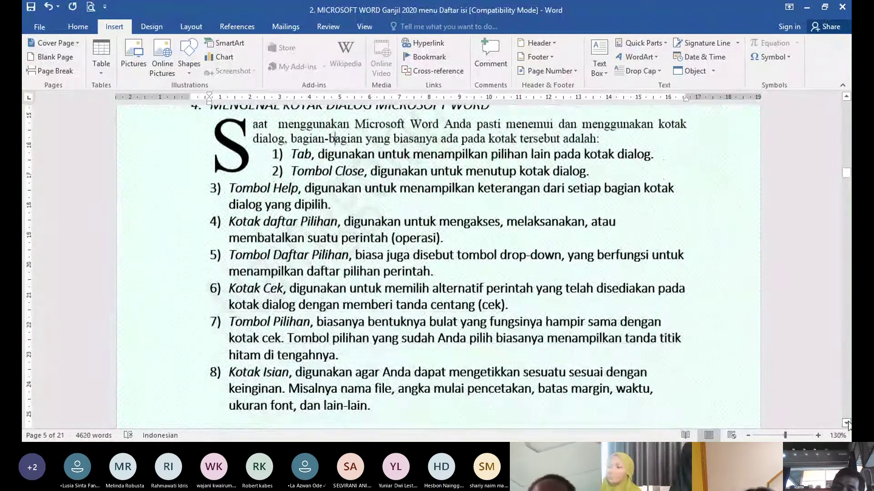
scroll(848, 425, "down", 10)
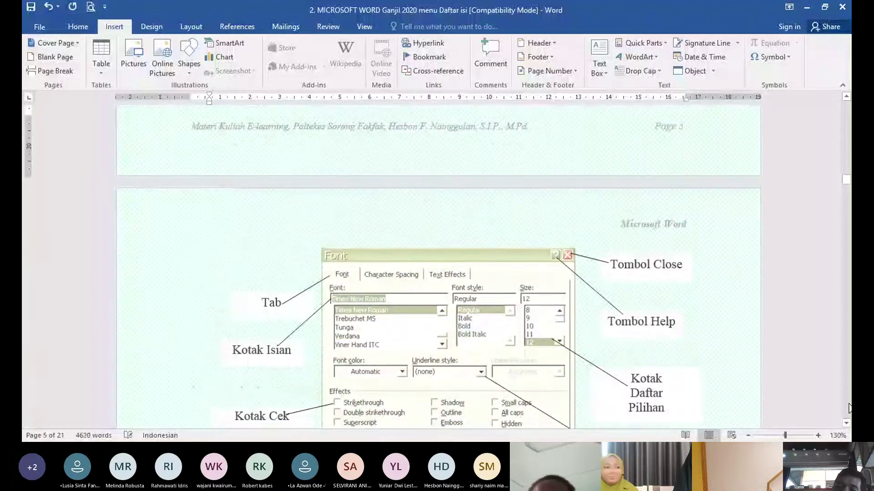
scroll(845, 130, "up", 10)
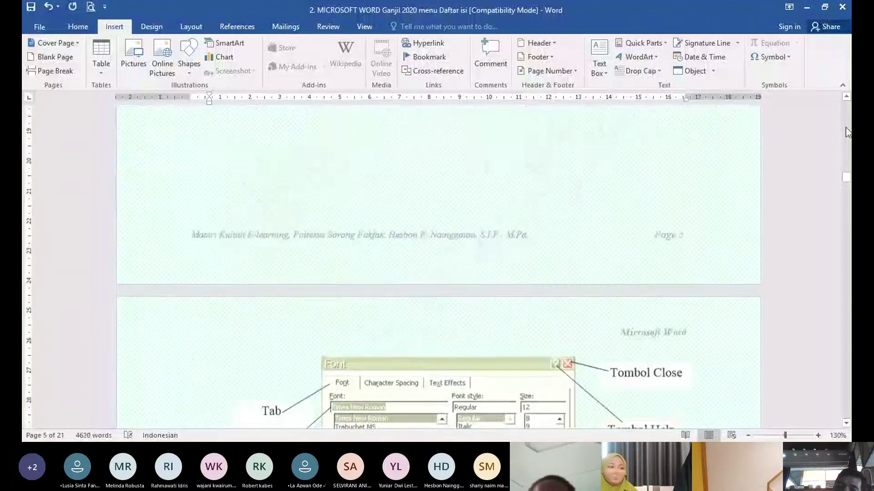
scroll(845, 127, "up", 10)
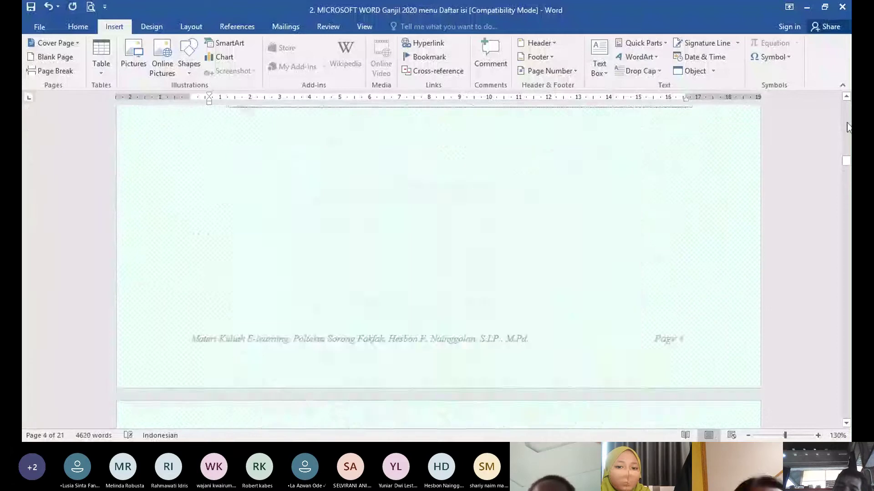
scroll(846, 123, "up", 10)
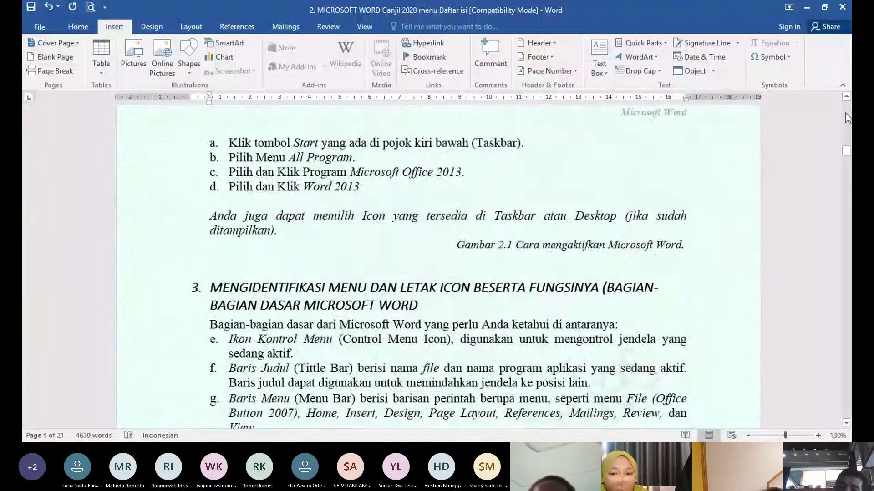
left_click(257, 325)
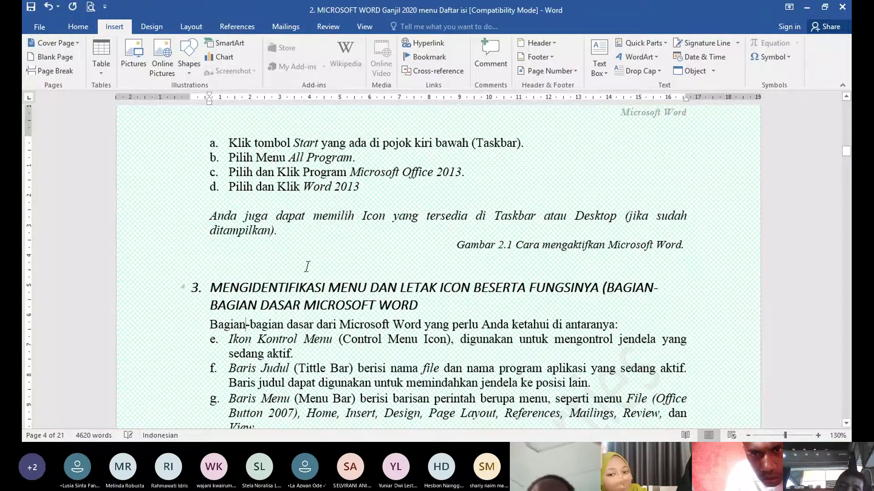
left_click(661, 71)
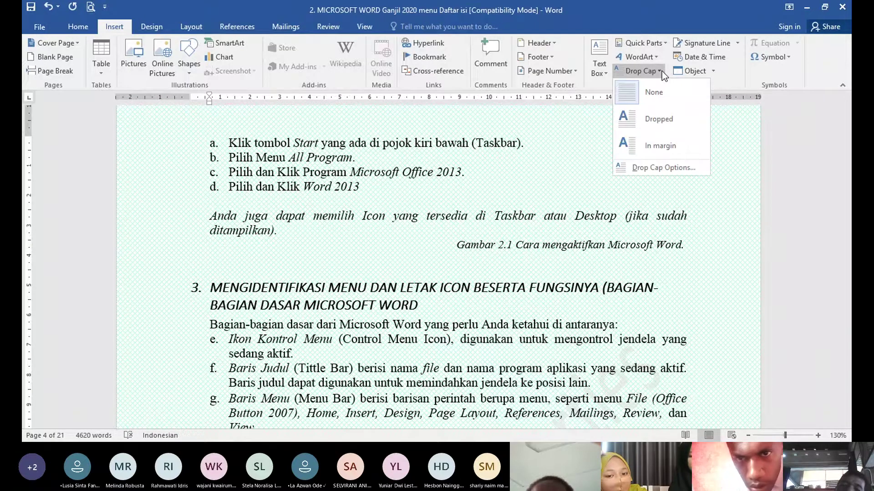
left_click(652, 167)
left_click(431, 176)
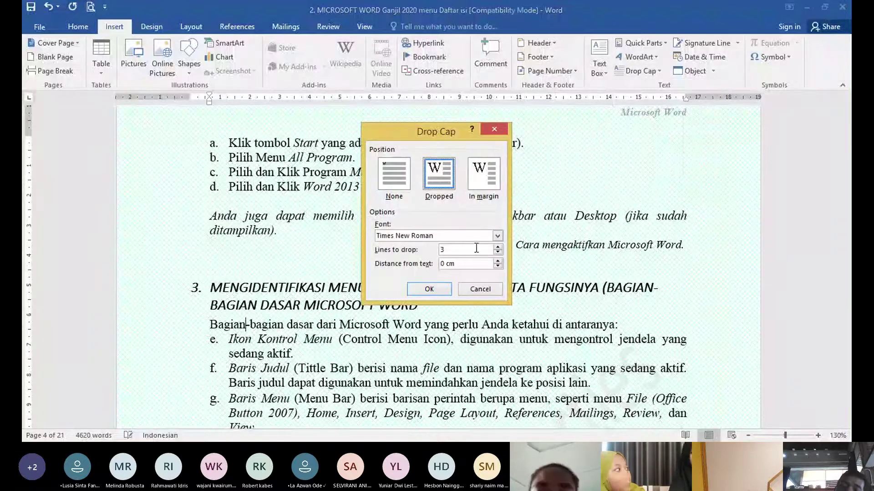
left_click(476, 248)
key("BackSpace")
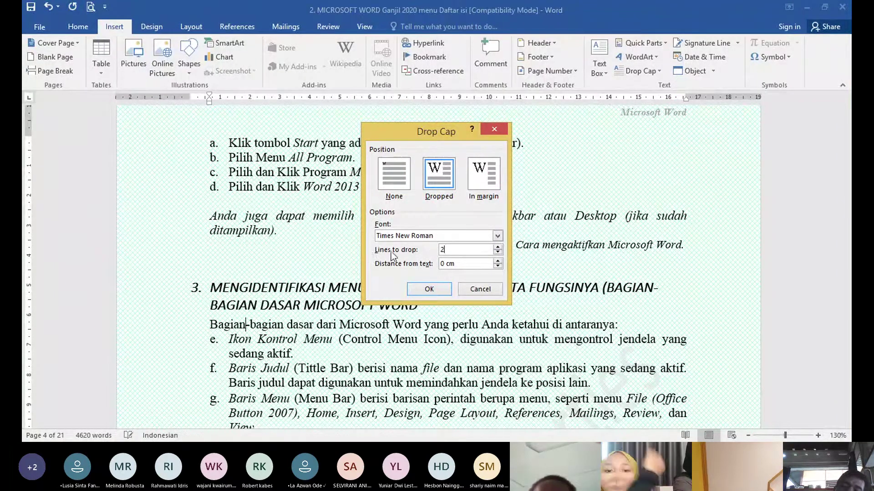
left_click(429, 289)
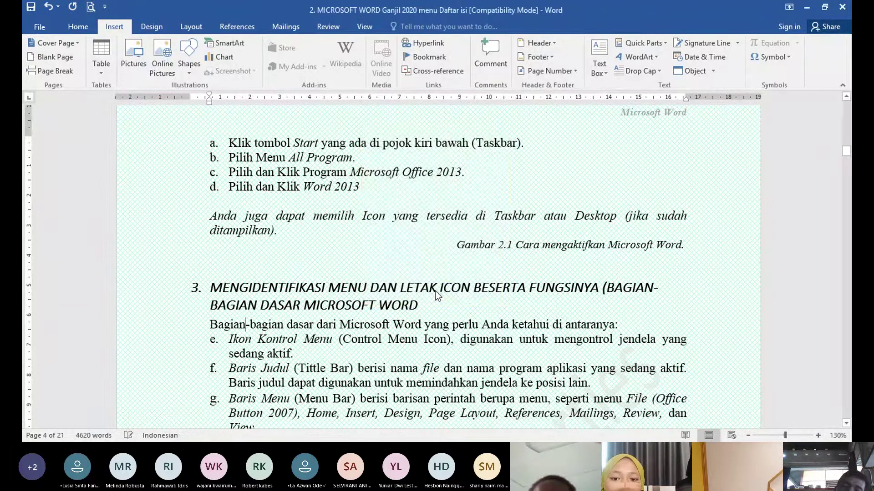
left_click(279, 325)
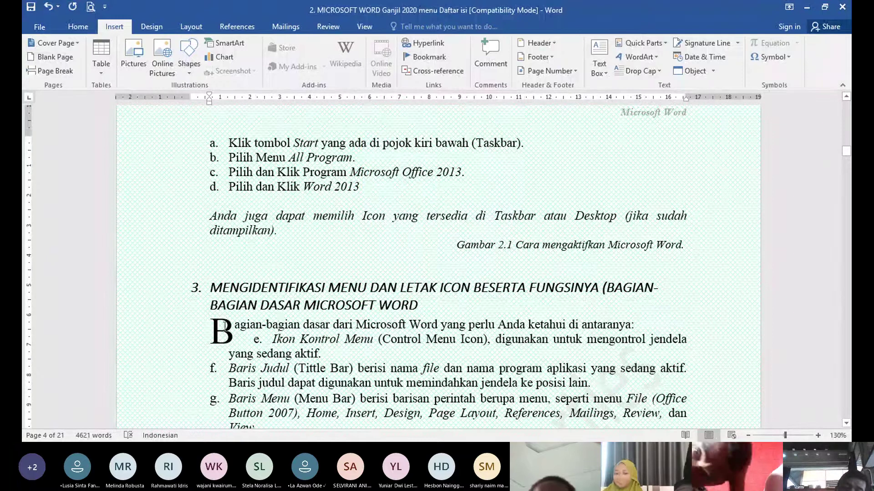
Try 20 lines for the section 3 drop cap, and apply a height of 10 lines instead
left_click(306, 325)
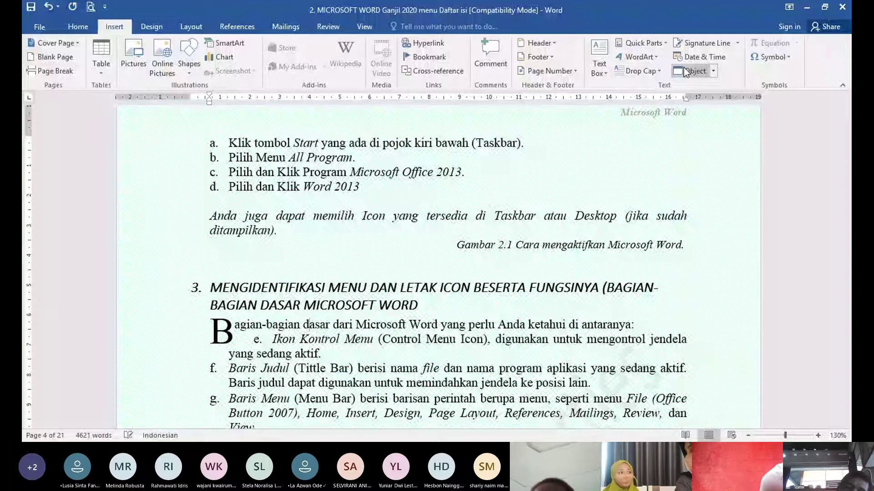
left_click(636, 71)
left_click(646, 169)
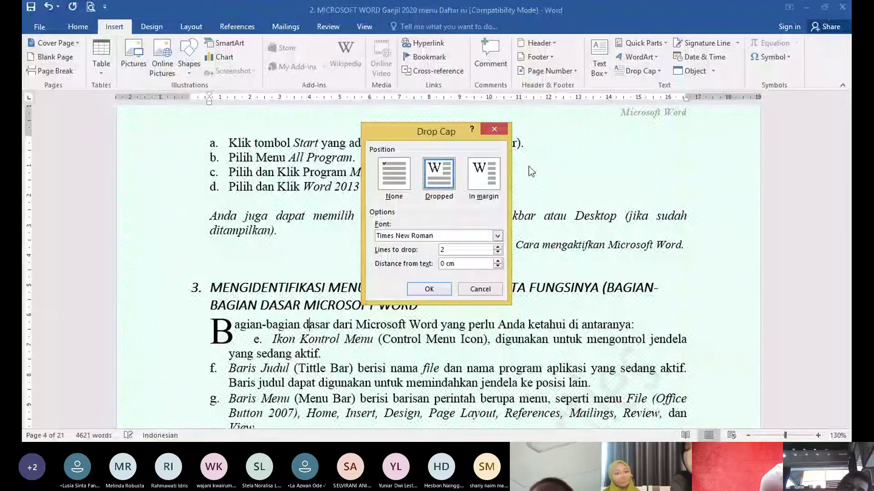
key("Tab")
key("Tab")
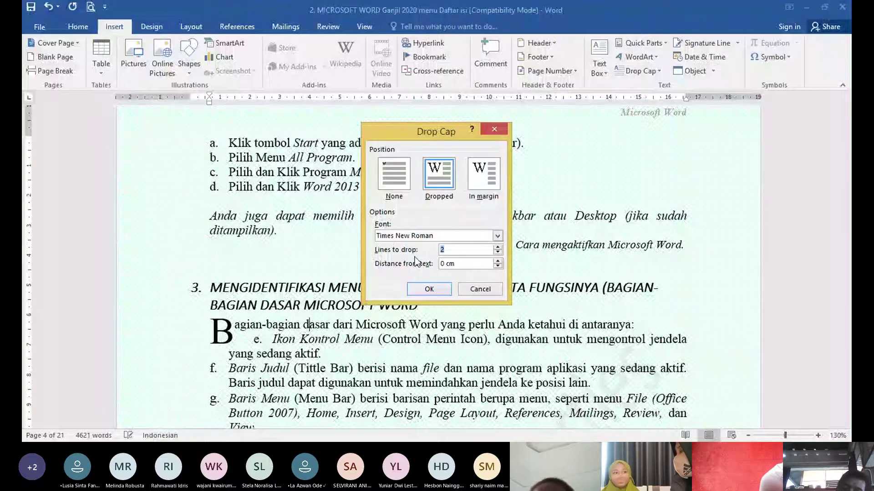
type("20")
key("Tab")
key("Return")
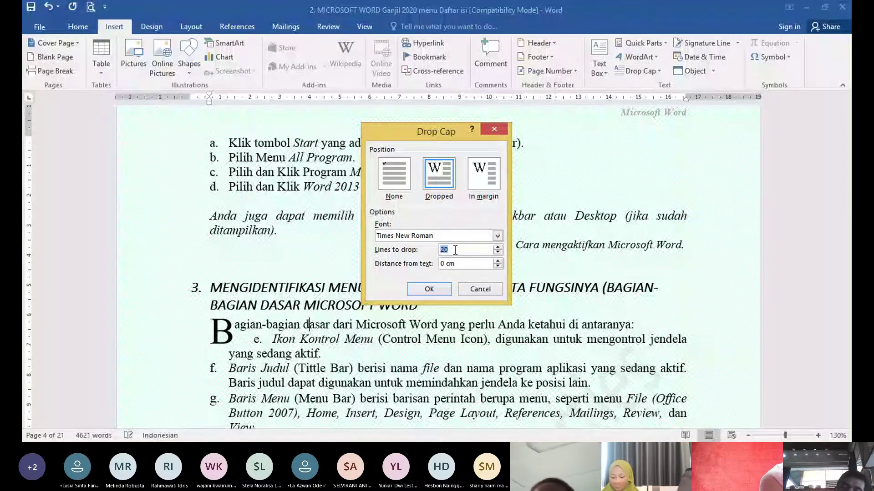
left_click(444, 292)
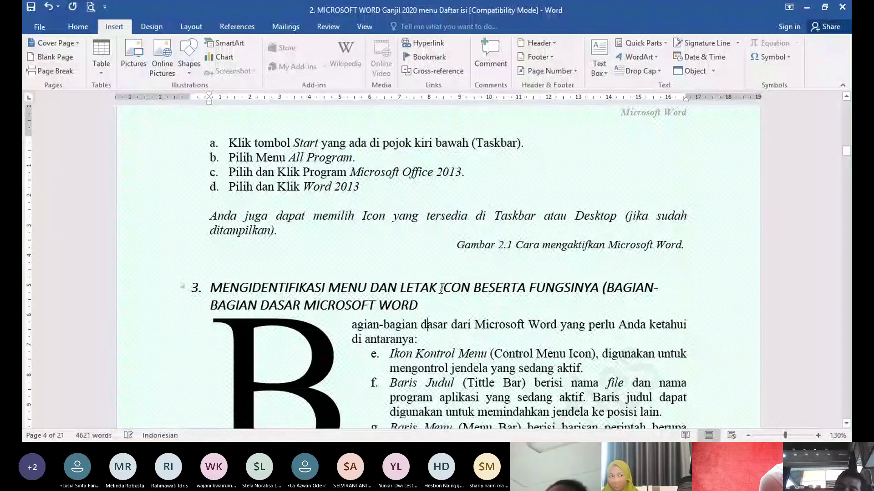
Check how the text wraps around the enlarged letter B, and set the section 3 drop cap to 2 lines
left_click(846, 424)
left_click(846, 423)
left_click(846, 424)
left_click(846, 423)
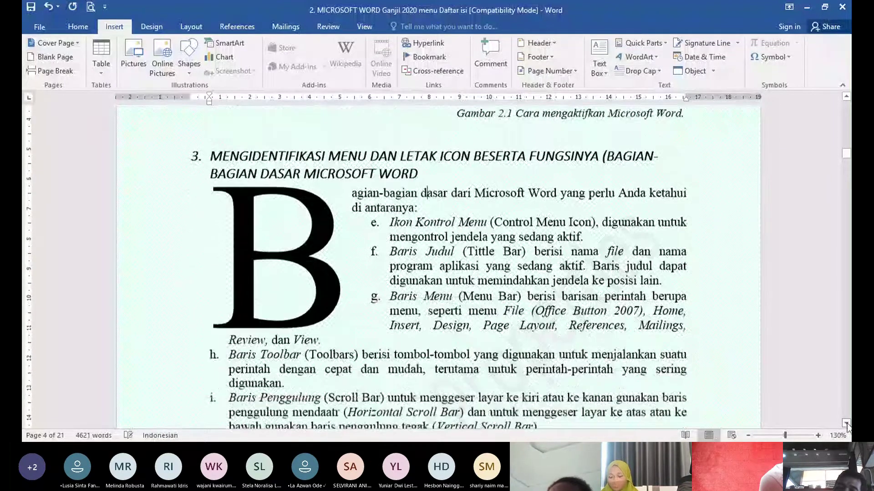
left_click(845, 423)
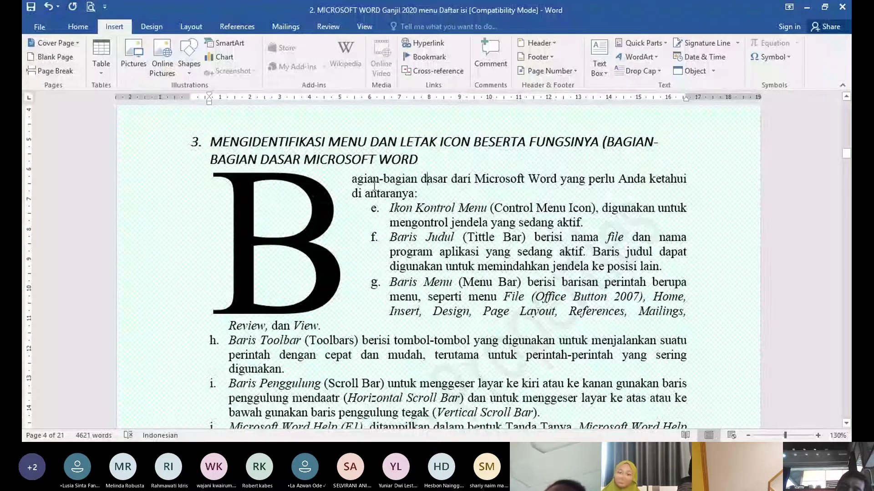
left_click(654, 73)
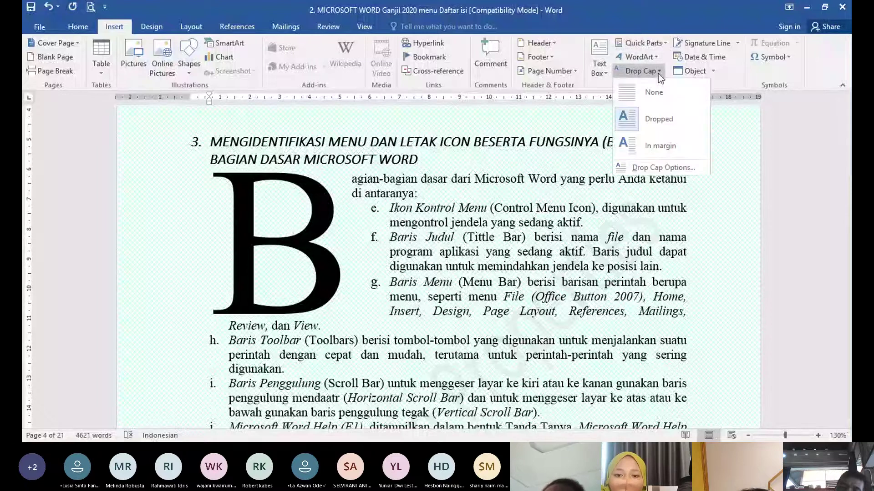
left_click(654, 169)
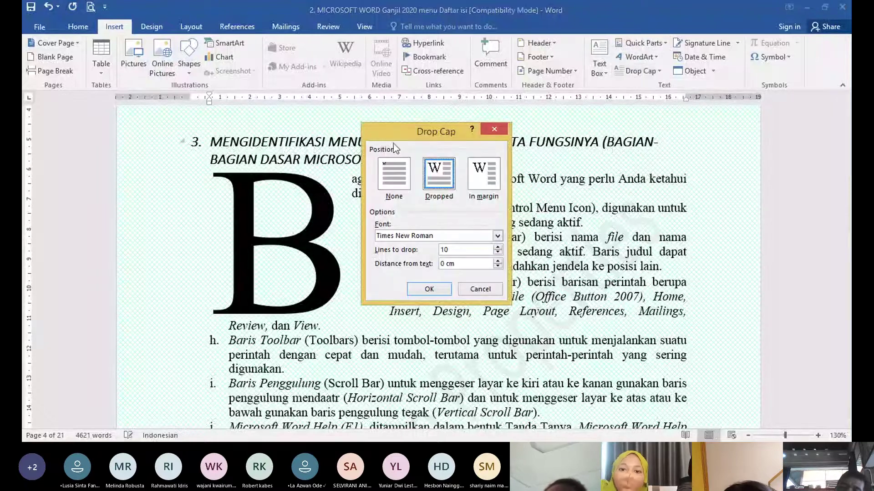
left_click_drag(400, 132, 591, 260)
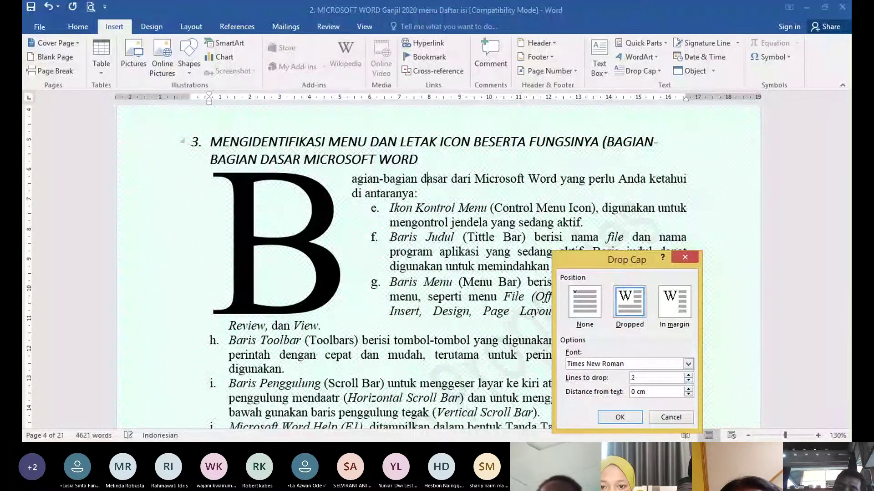
left_click(620, 417)
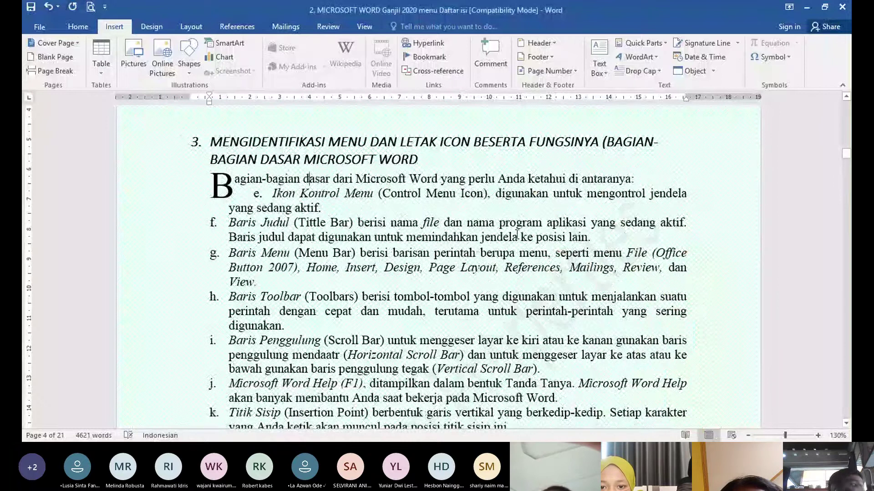
Give the first paragraph under "SEJARAH SINGKAT MICROSOFT WORD" a drop cap in the Dropped position, spanning 3 lines
left_click(845, 120)
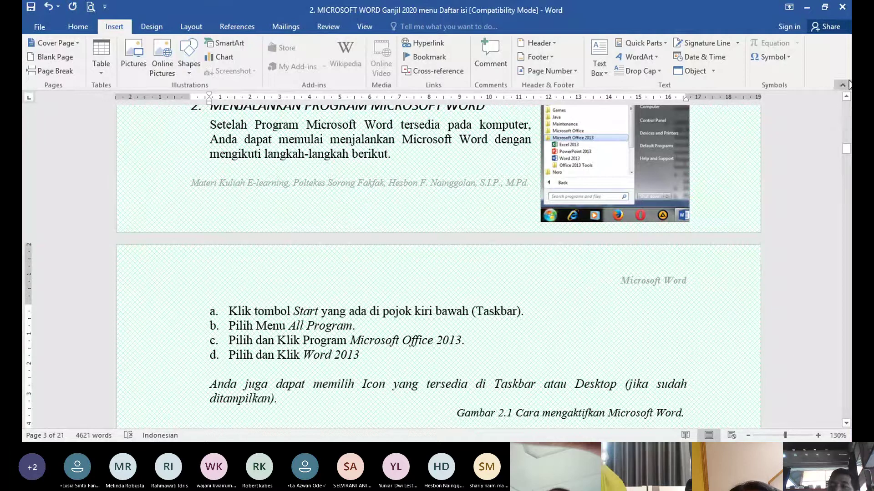
left_click(846, 109)
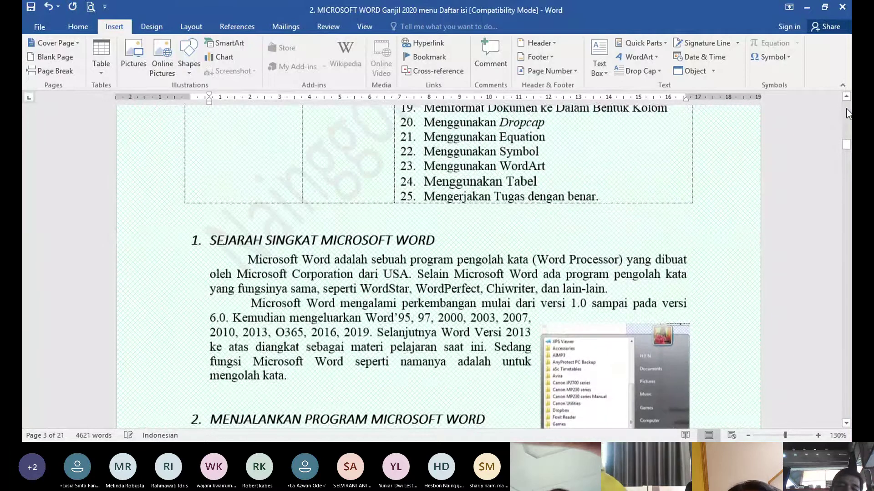
left_click(246, 259)
left_click(639, 71)
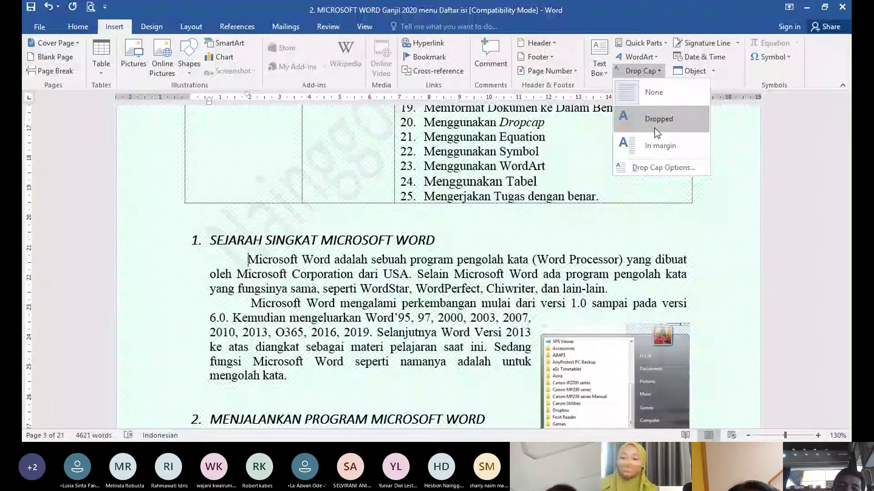
key("Escape")
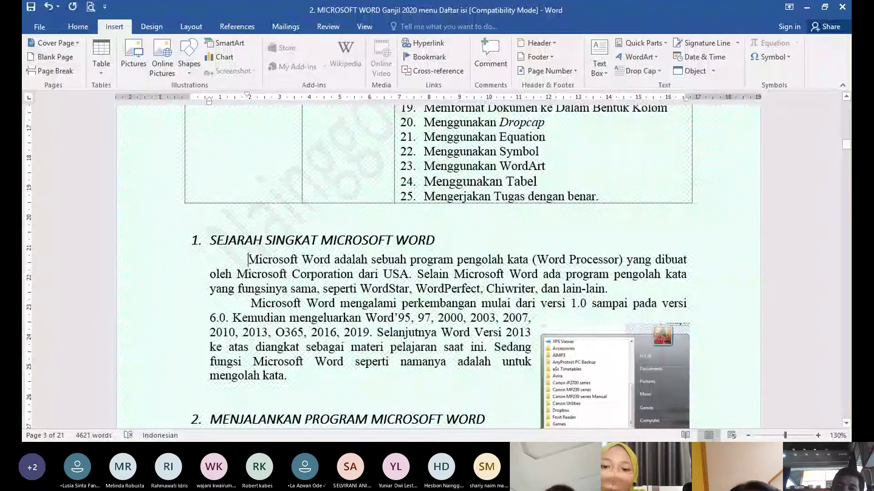
left_click(659, 73)
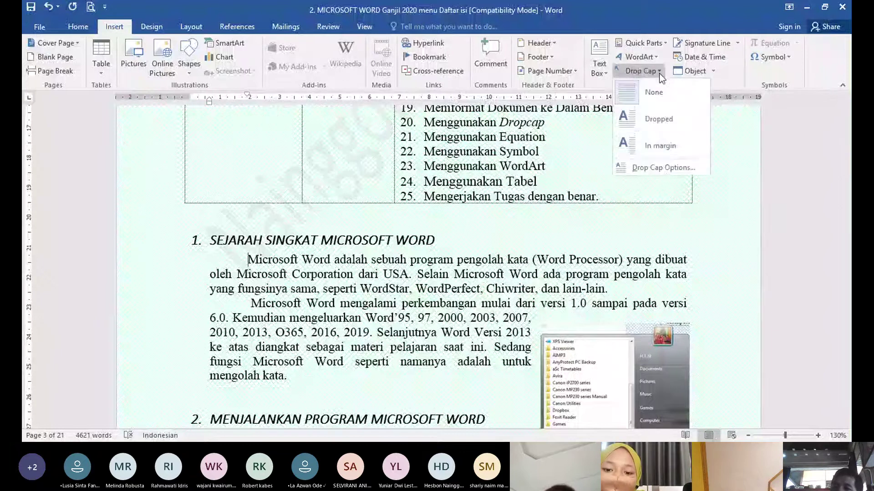
left_click(669, 170)
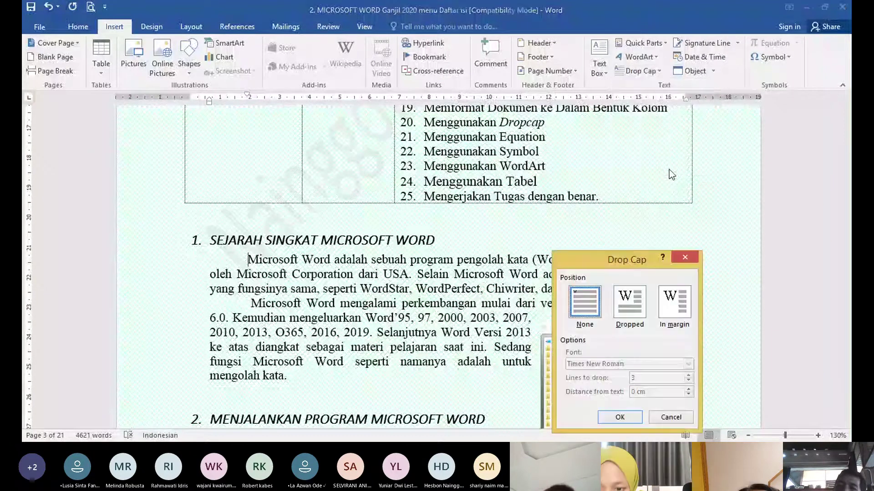
left_click(630, 311)
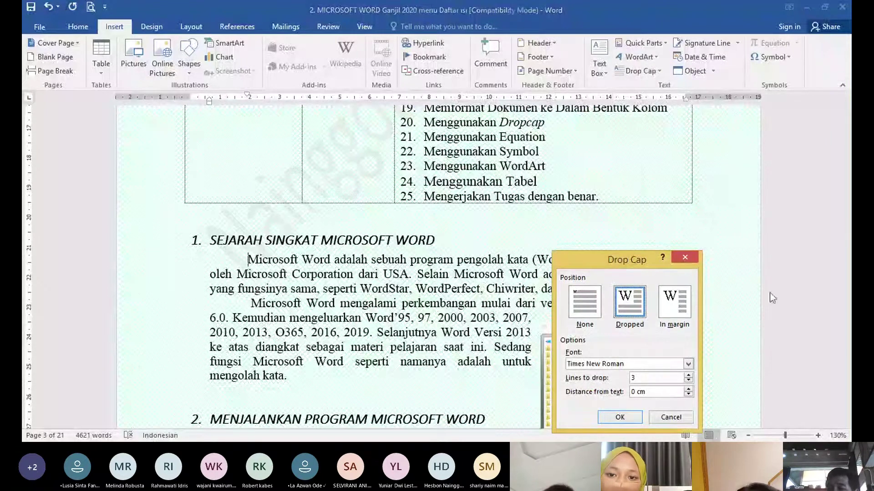
left_click(628, 416)
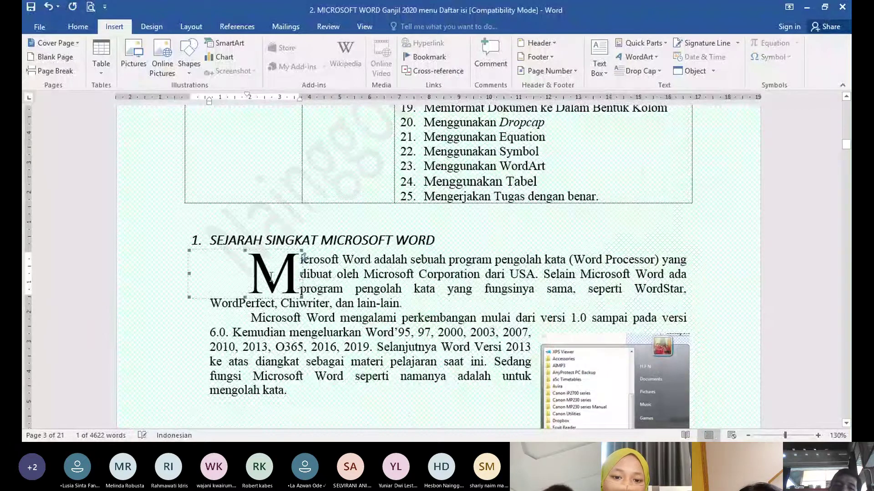
Change the font color of the dropped letter M in section 1 to red
left_click_drag(271, 277, 336, 275)
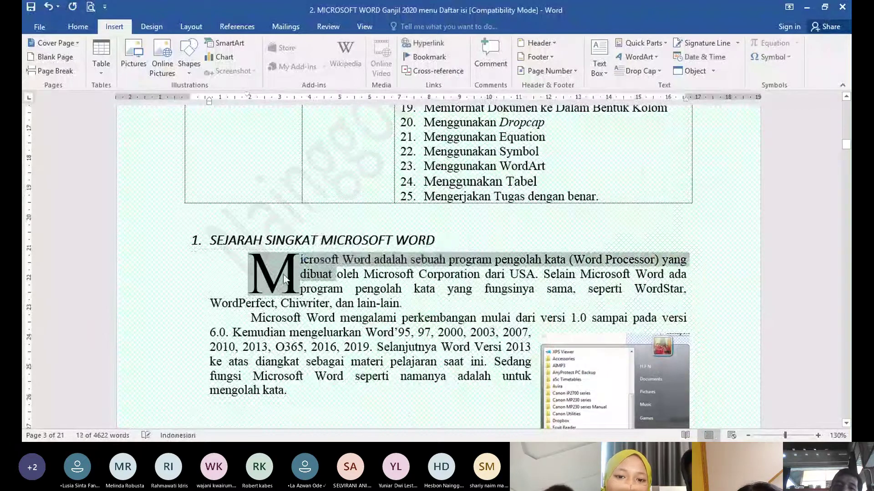
left_click(266, 273)
left_click_drag(253, 270, 285, 272)
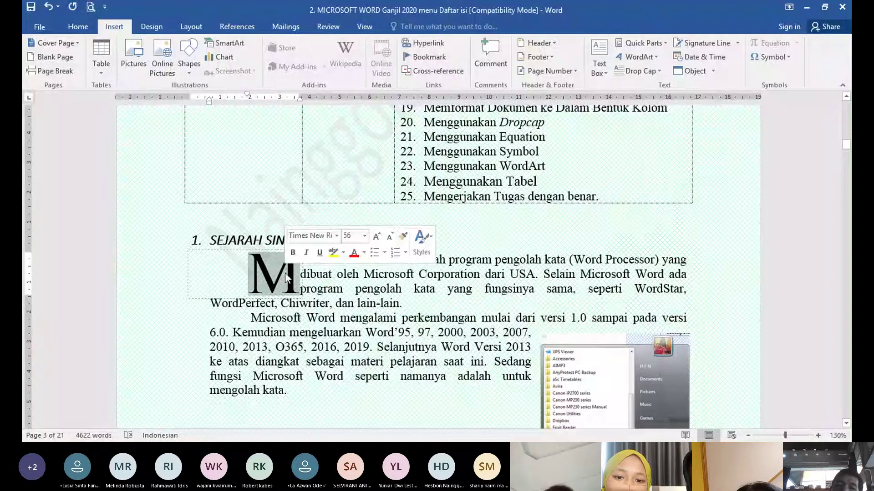
left_click(79, 26)
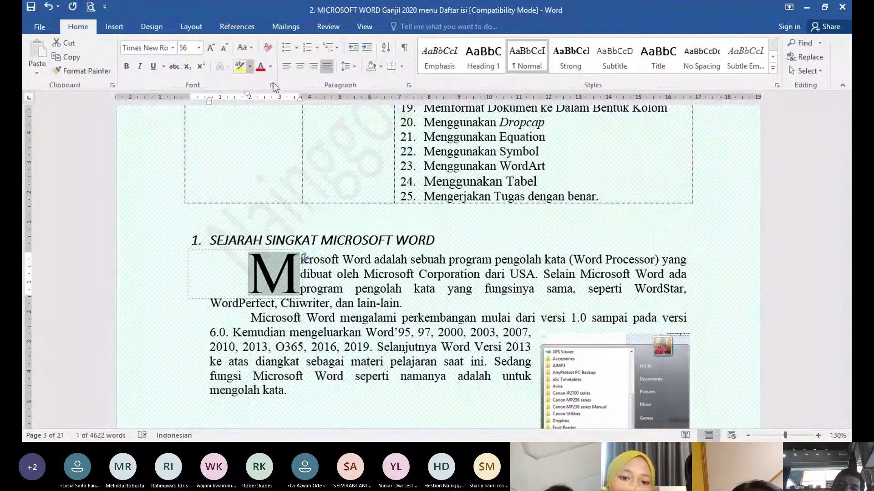
left_click(260, 66)
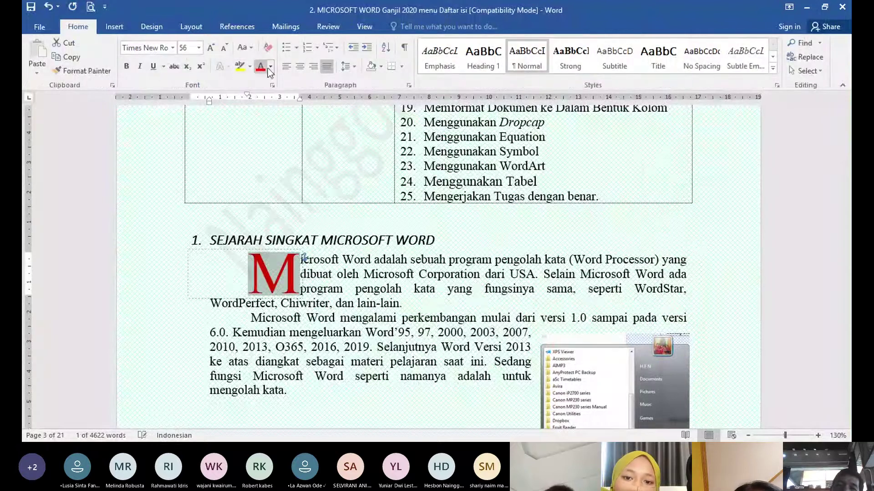
Make the red dropped letter M in section 1 italic and bold
left_click(143, 68)
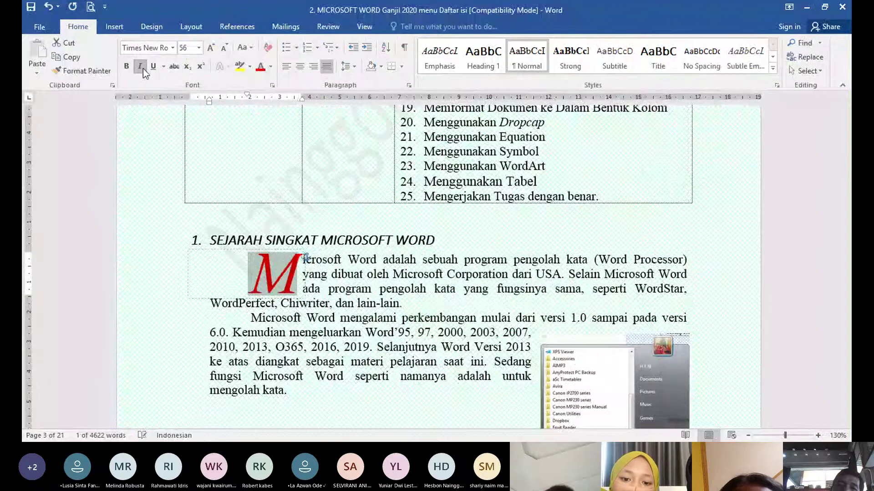
left_click(127, 66)
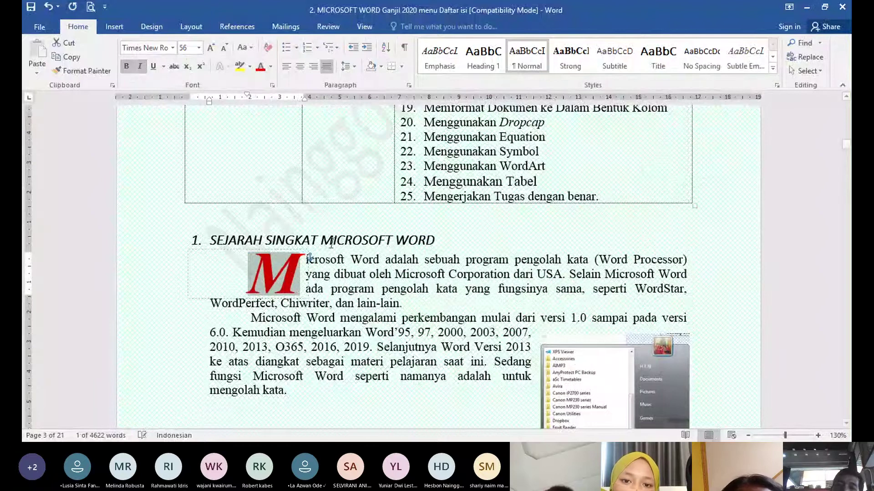
left_click(362, 273)
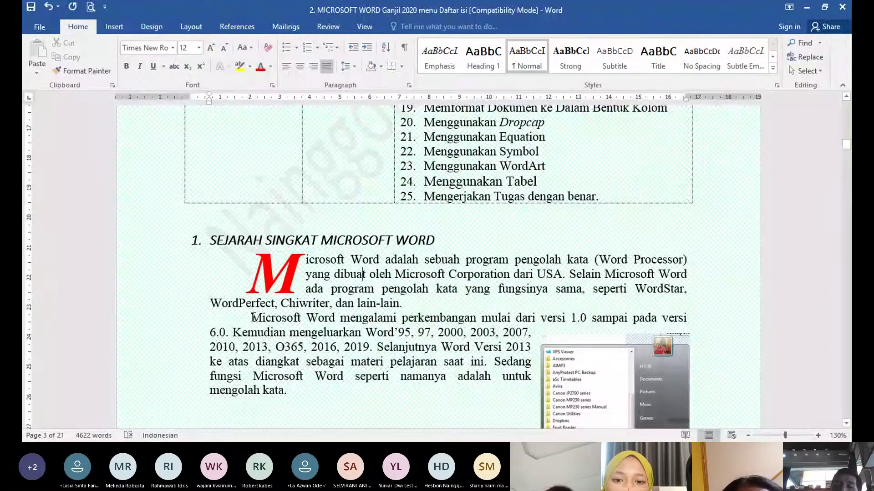
Enlarge the first letter M of the second paragraph in section 1 to font size 72 without using a drop cap
left_click_drag(251, 317, 262, 321)
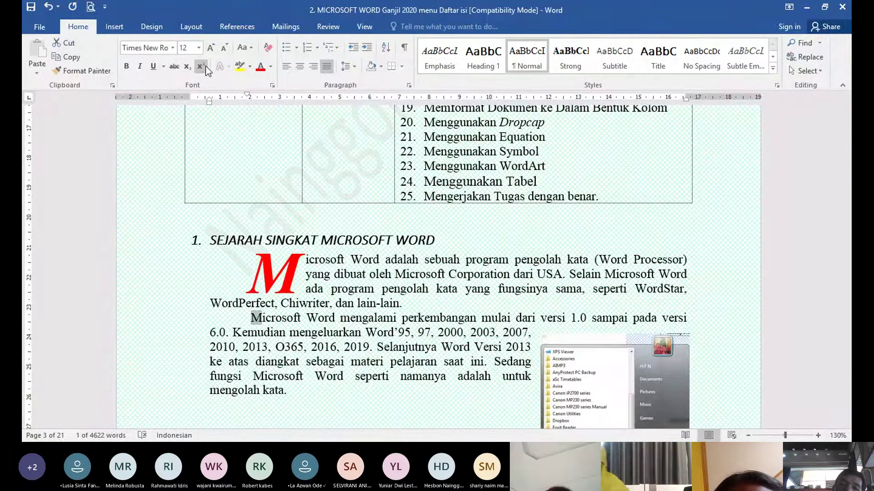
left_click(199, 47)
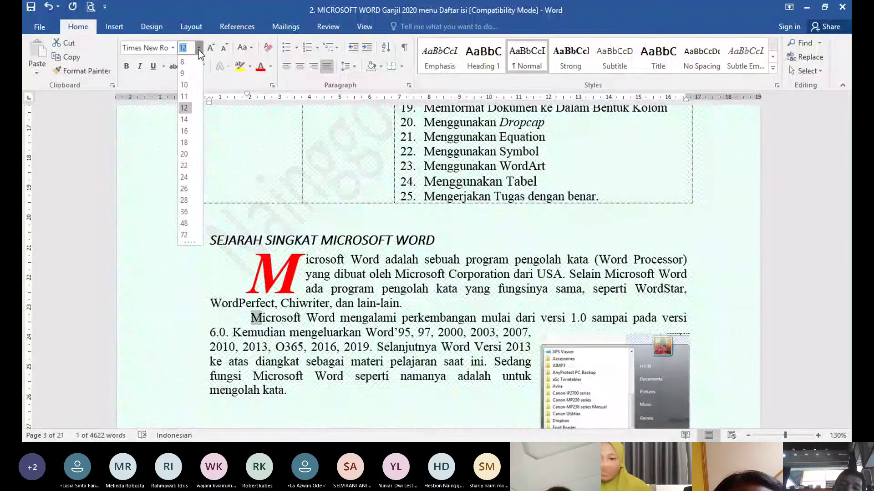
left_click(185, 236)
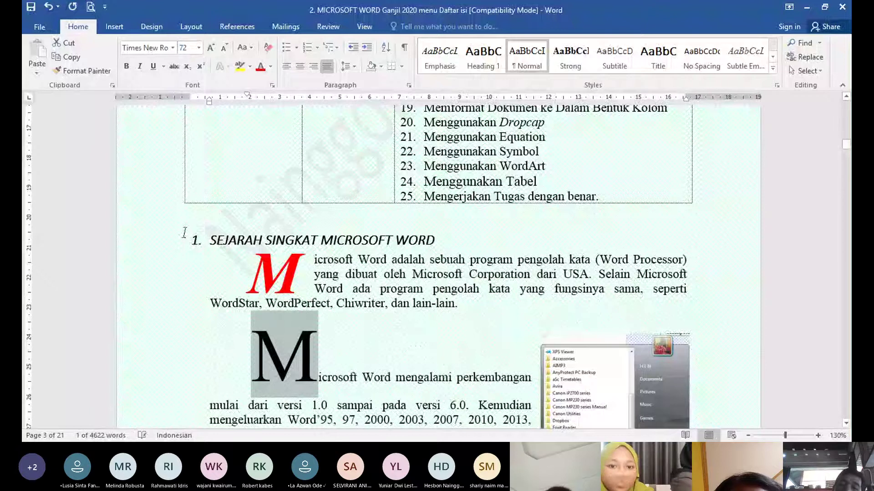
left_click(444, 367)
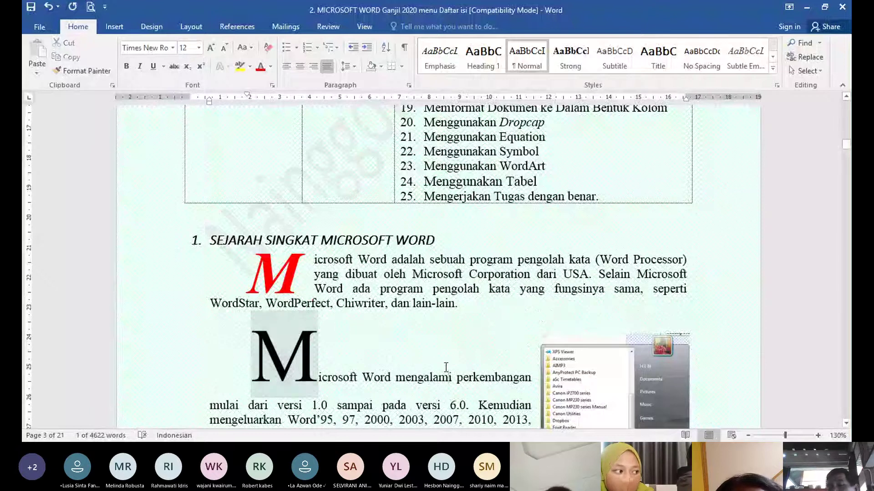
left_click(845, 423)
left_click(846, 424)
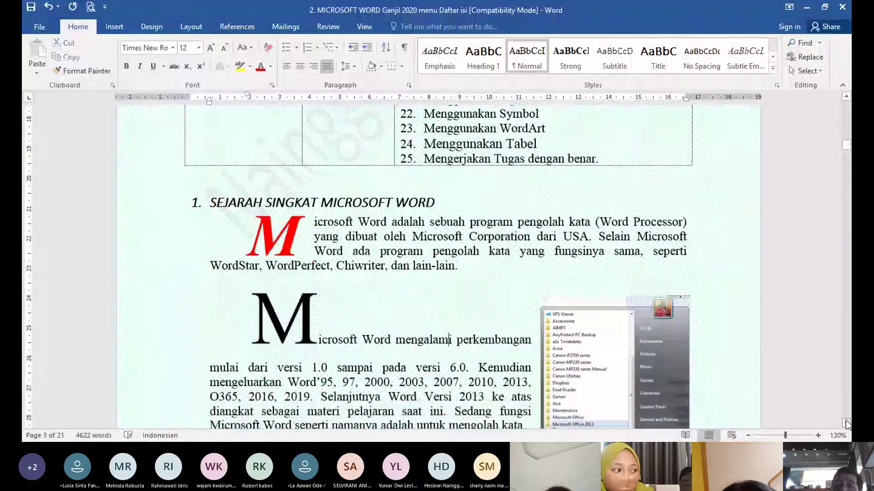
scroll(845, 423, "down", 3)
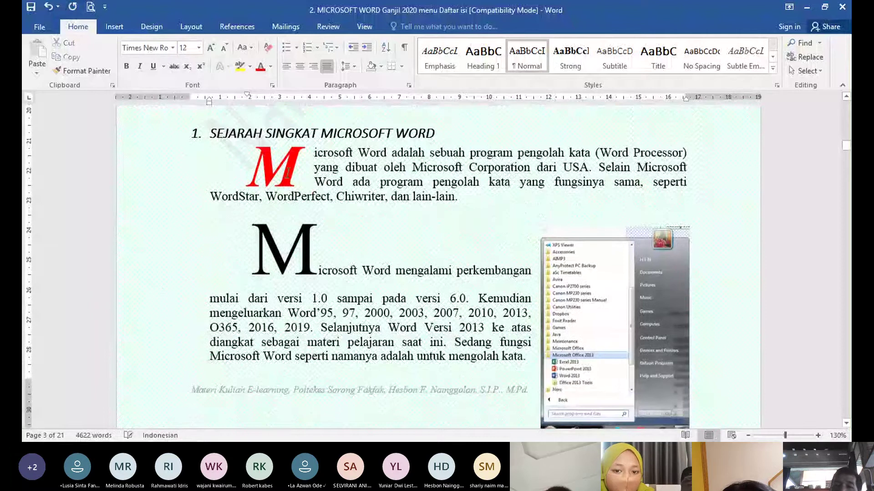
Compare the line spacing around the real drop cap and the enlarged M, and undo the font size change on the second paragraph's M
left_click(286, 172)
left_click(372, 181)
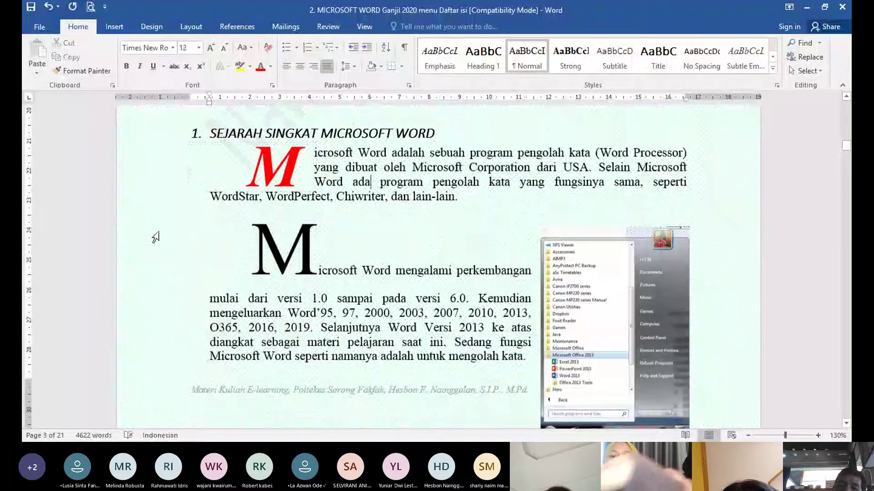
left_click(160, 244)
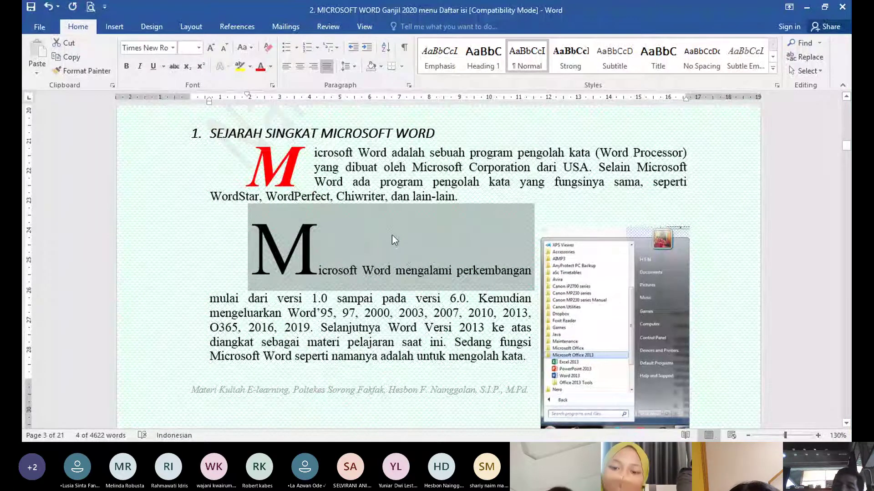
left_click(296, 250)
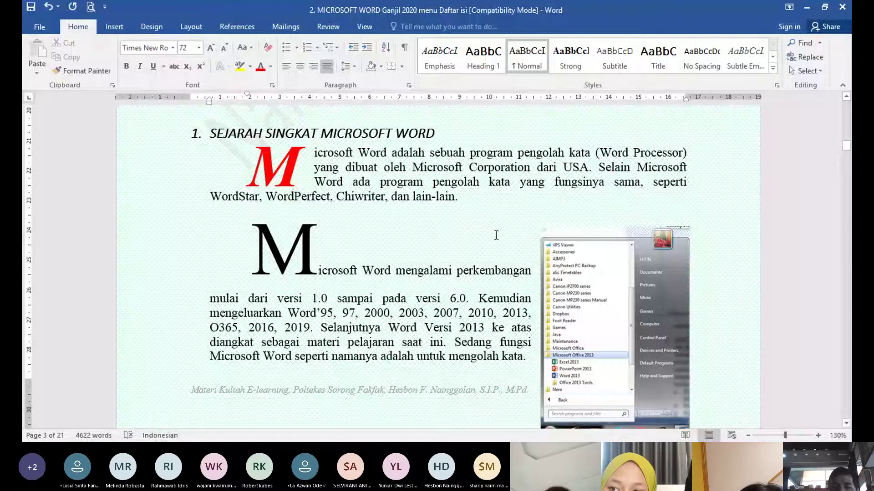
left_click(268, 164)
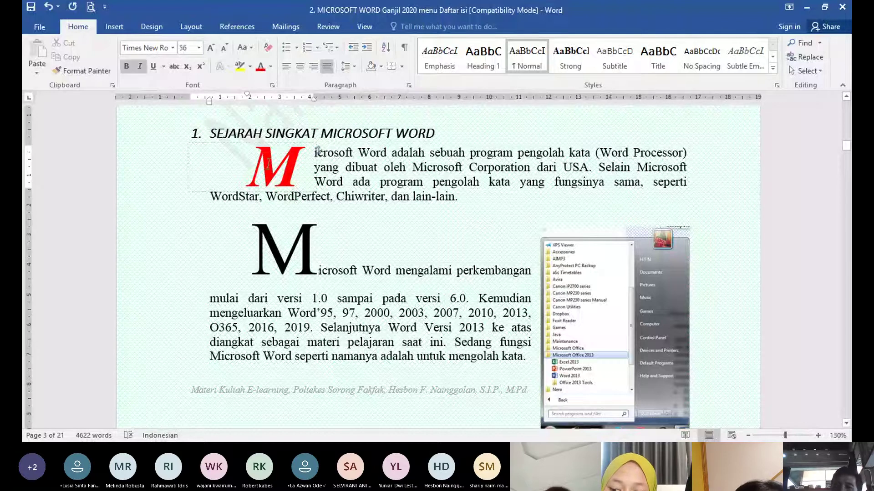
left_click(414, 172)
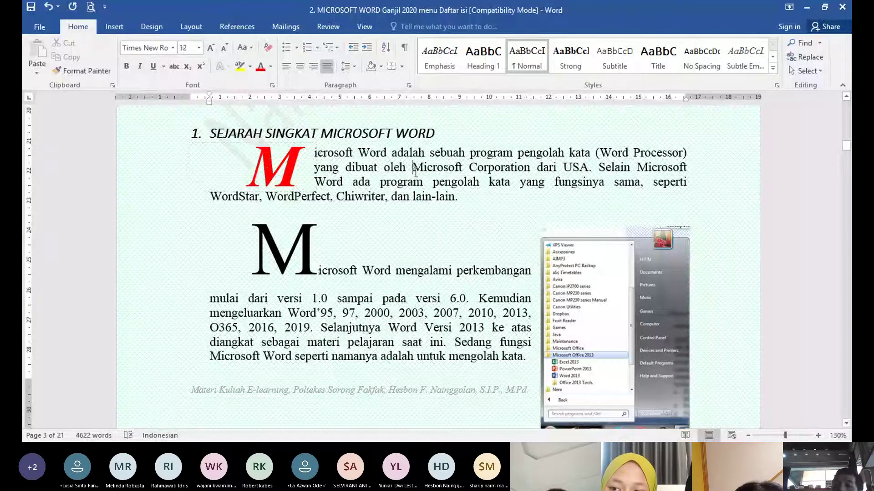
left_click(396, 219)
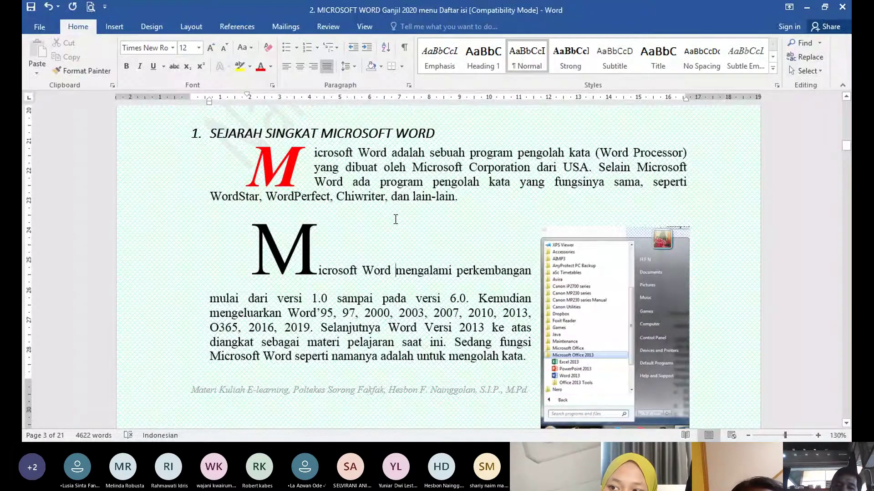
key("ctrl+z")
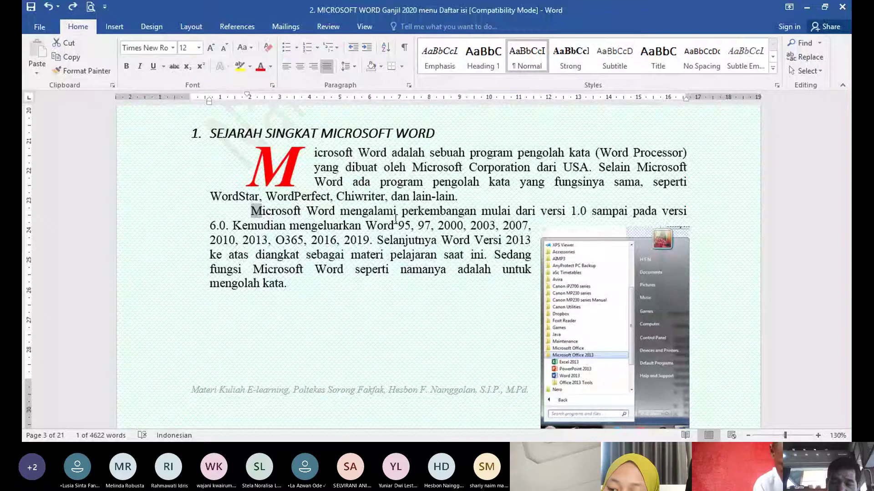
left_click(431, 213)
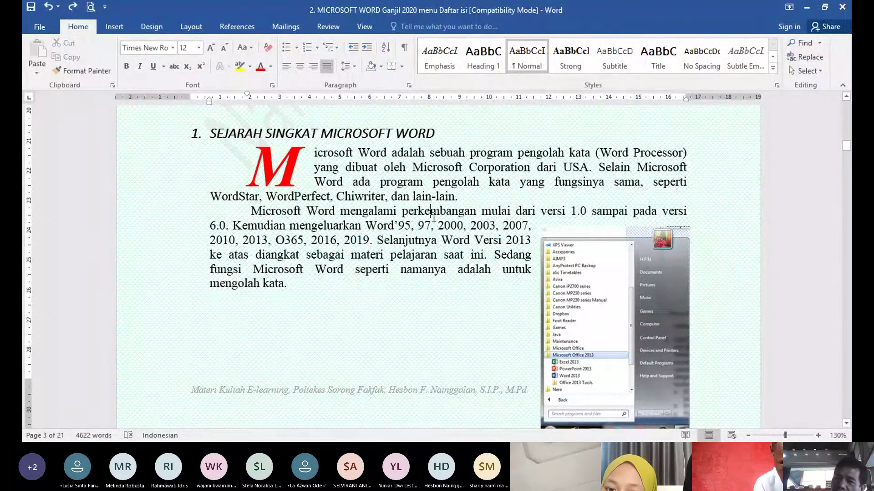
Look over the pages before and after section 1, and save the document
left_click(847, 117)
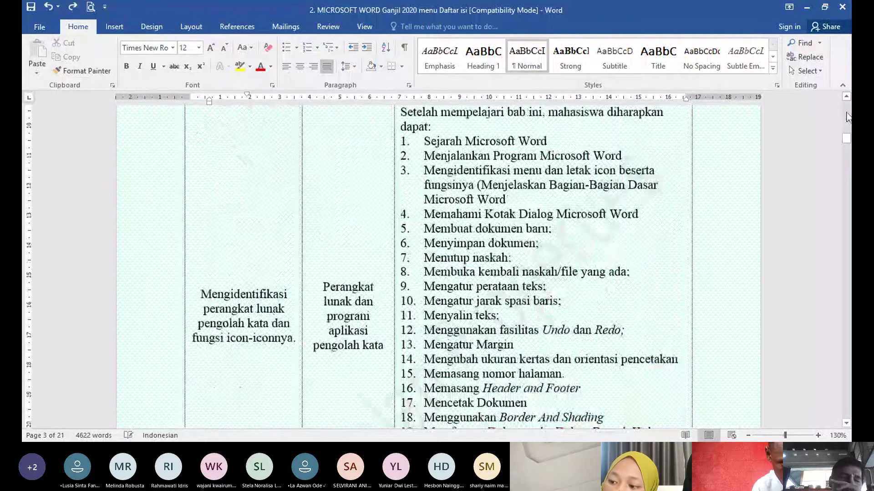
left_click(847, 117)
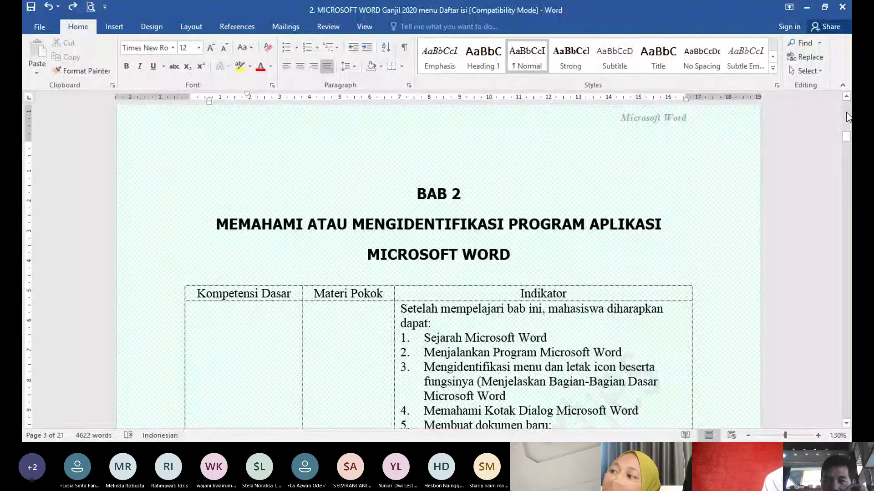
left_click(846, 113)
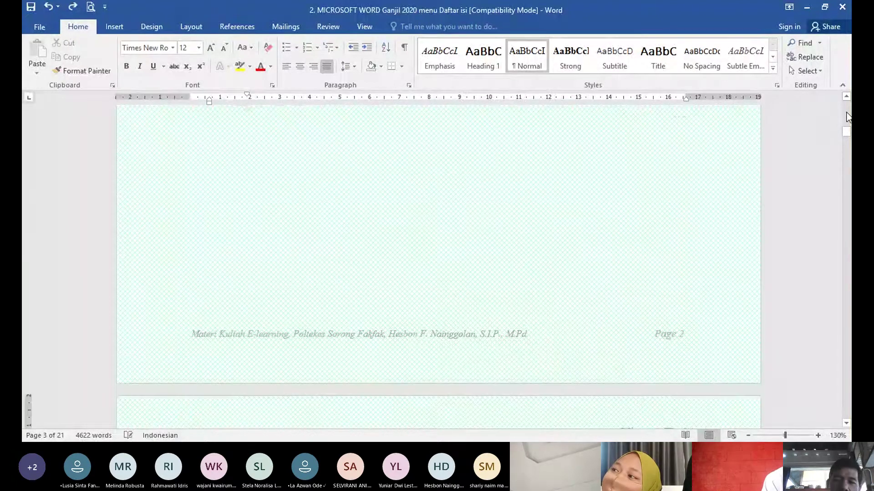
left_click(845, 262)
left_click(848, 182)
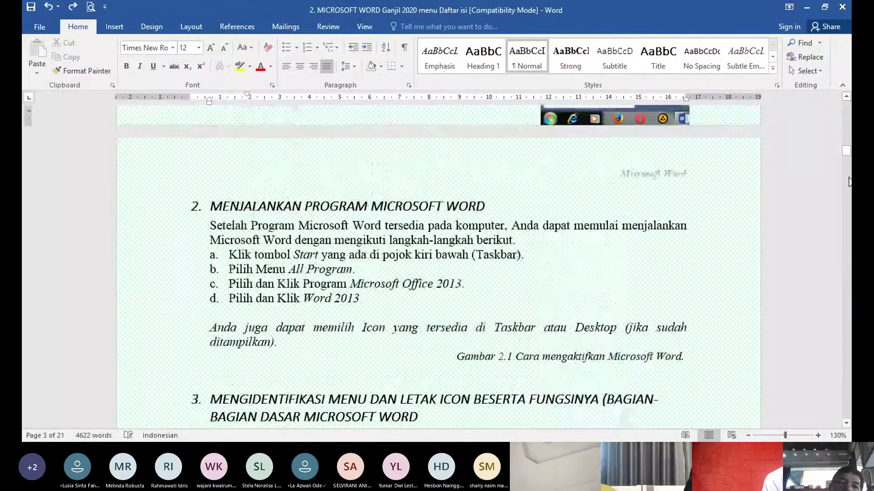
left_click(32, 7)
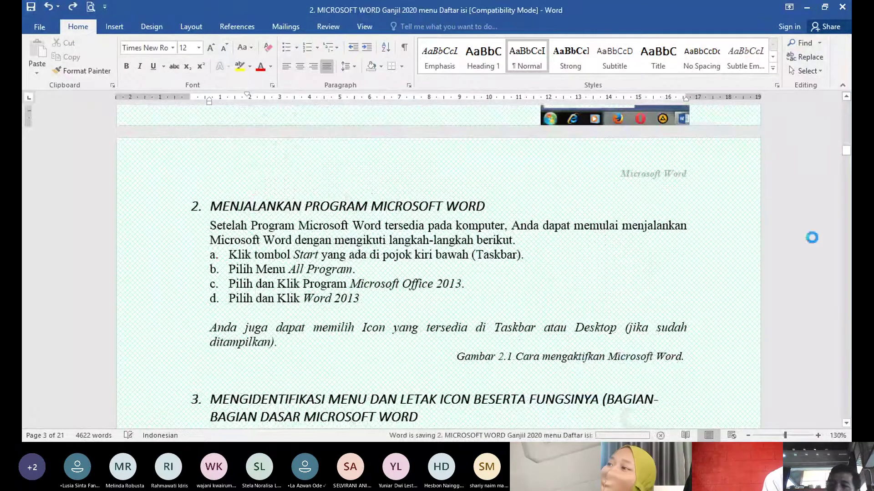